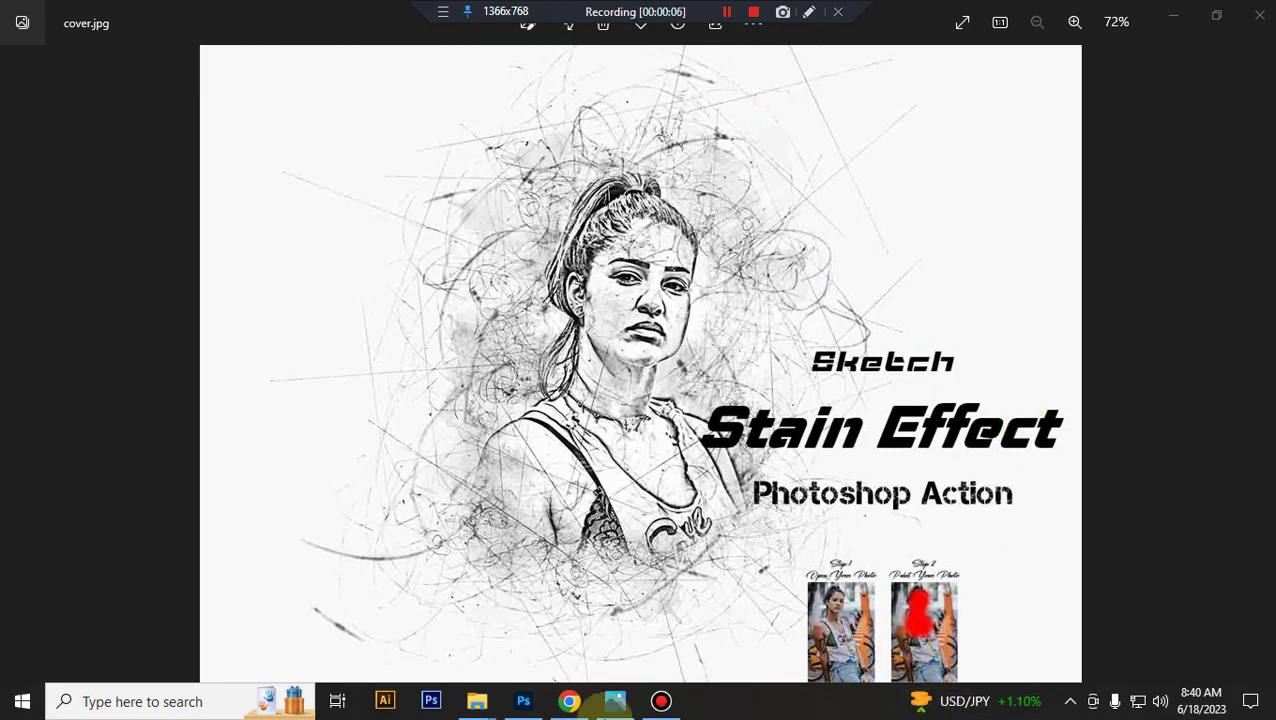
Leave the cover.jpg preview in Photos and bring up Photoshop's welcome screen.
{"action": "left_click", "coordinate": [530, 703]}
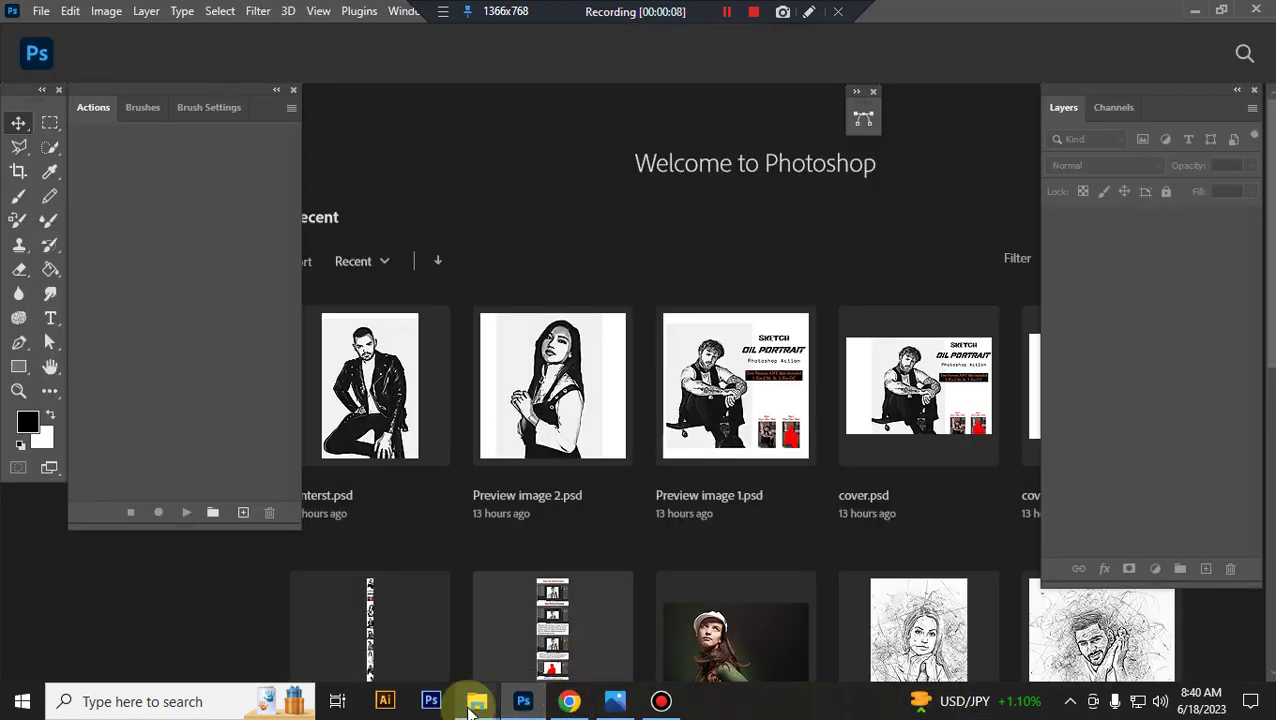
Load the Sketch Stain Effect ATN action and the 'Sketch Brushes load me first' ABR brushes.
{"action": "left_click", "coordinate": [421, 643]}
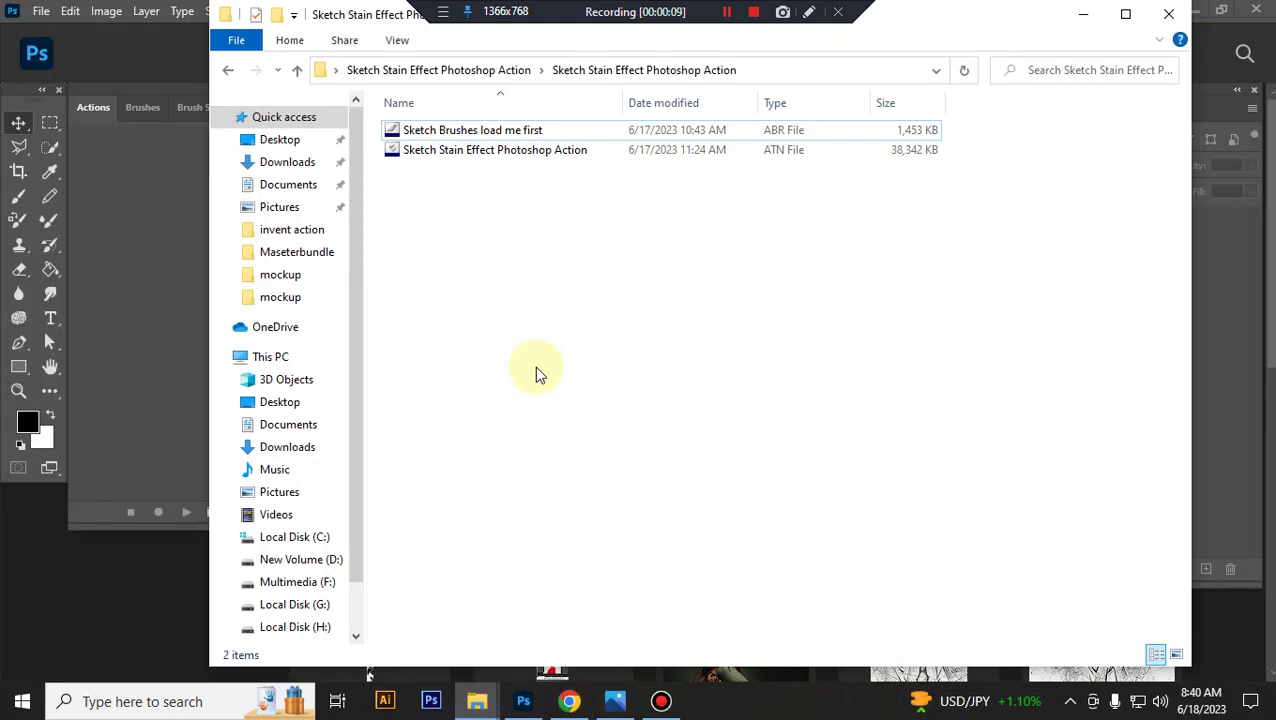
{"action": "double_click", "coordinate": [460, 160]}
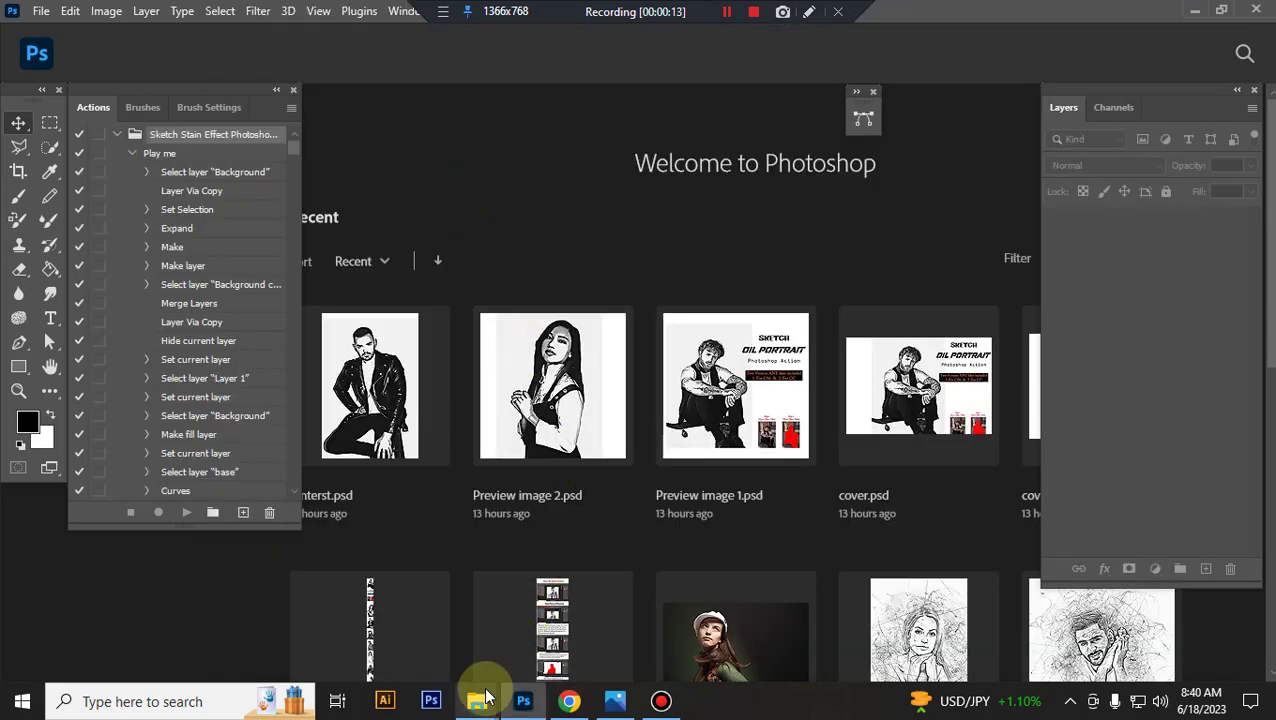
{"action": "mouse_move", "coordinate": [477, 701]}
{"action": "left_click", "coordinate": [454, 626]}
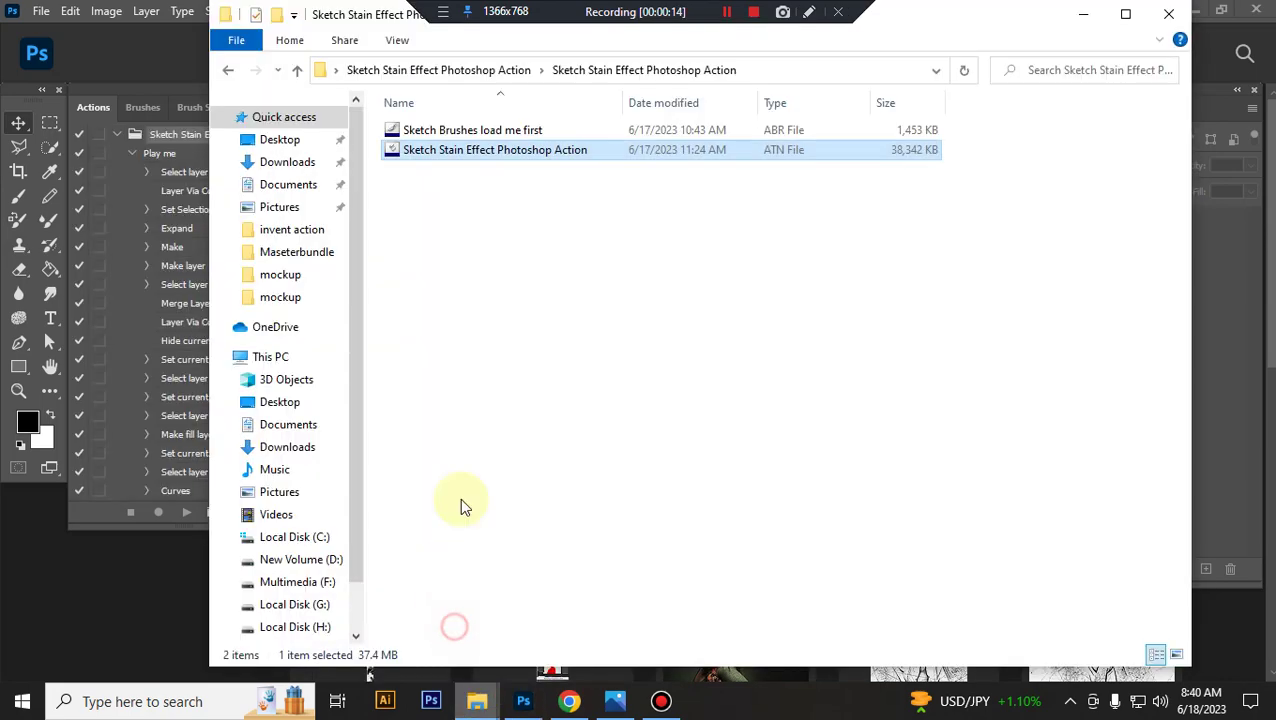
{"action": "left_click", "coordinate": [469, 135]}
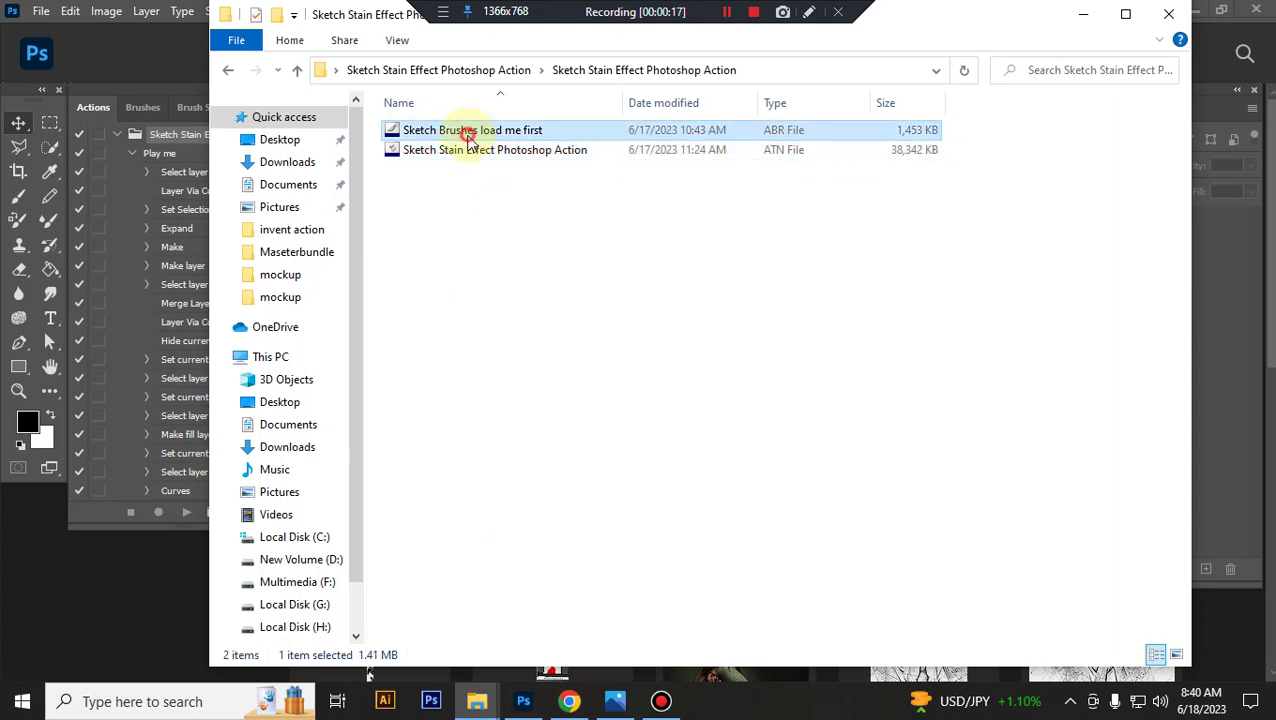
{"action": "double_click", "coordinate": [469, 135]}
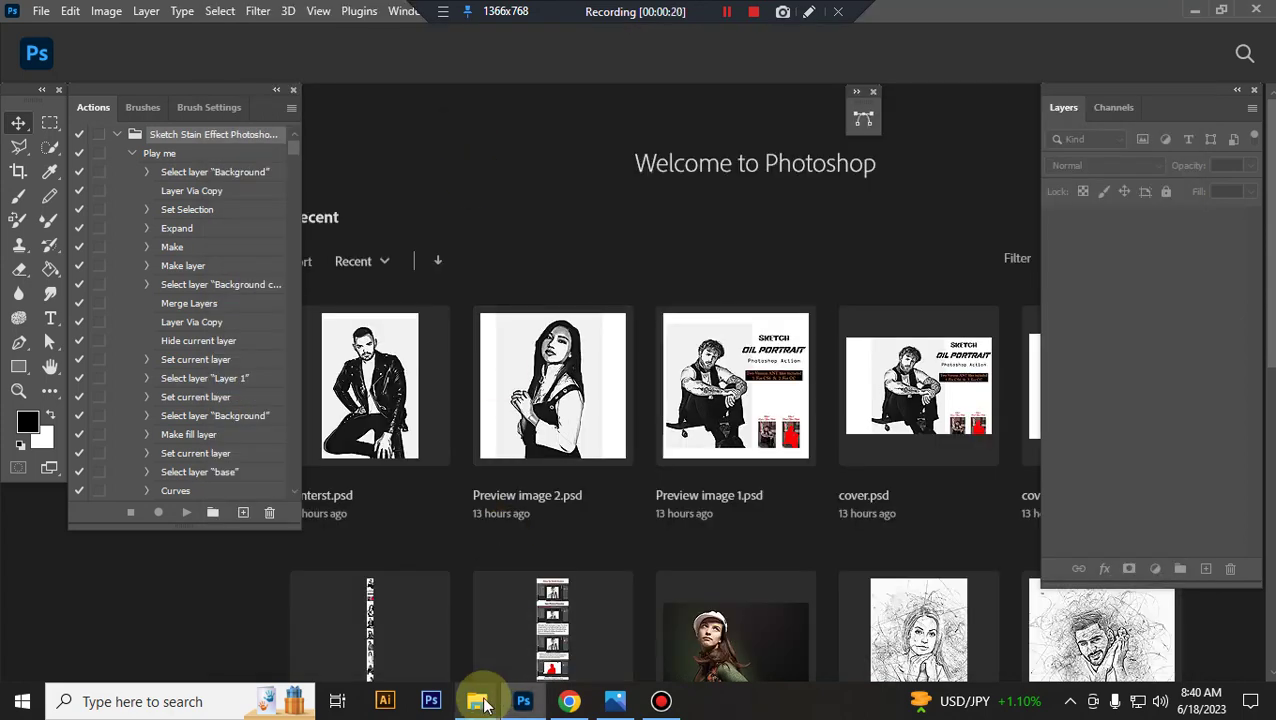
Open the portrait pexels-everton-nobrega-3139971.jpg from its folder in Photoshop.
{"action": "mouse_move", "coordinate": [477, 702]}
{"action": "left_click", "coordinate": [526, 632]}
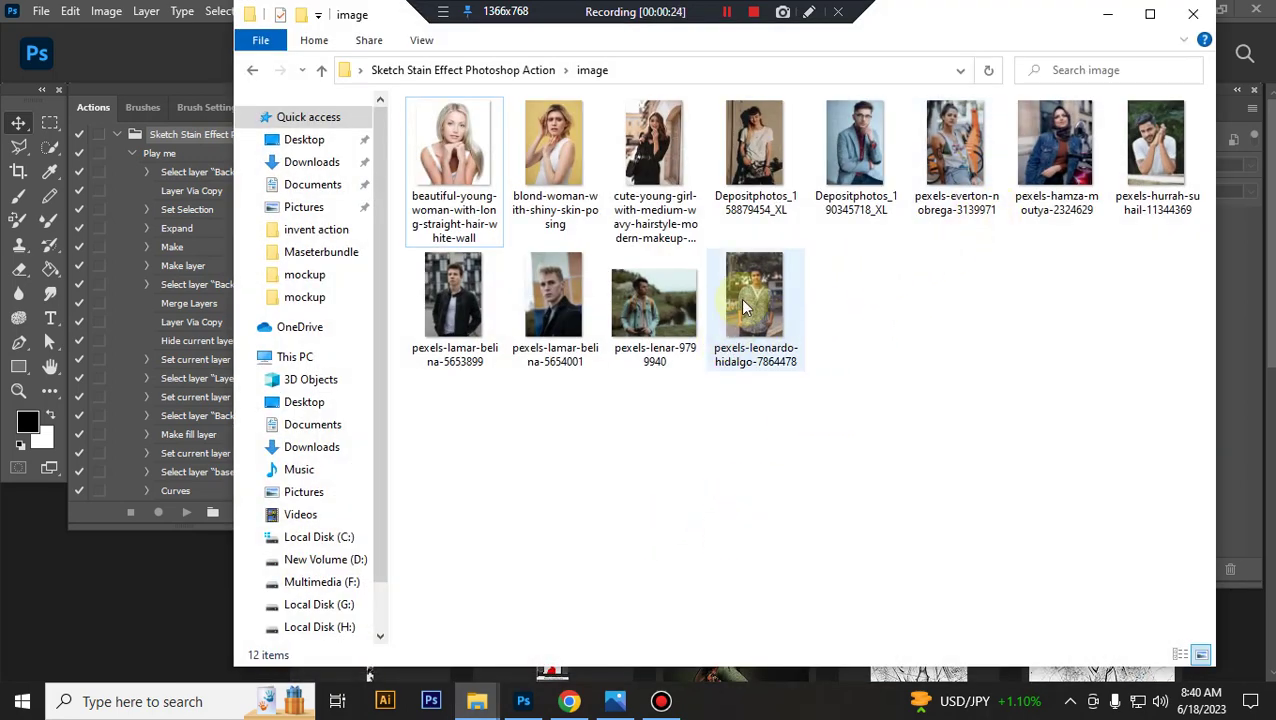
{"action": "mouse_move", "coordinate": [990, 200]}
{"action": "left_mouse_down"}
{"action": "mouse_move", "coordinate": [523, 700]}
{"action": "mouse_move", "coordinate": [648, 481]}
{"action": "left_mouse_up"}
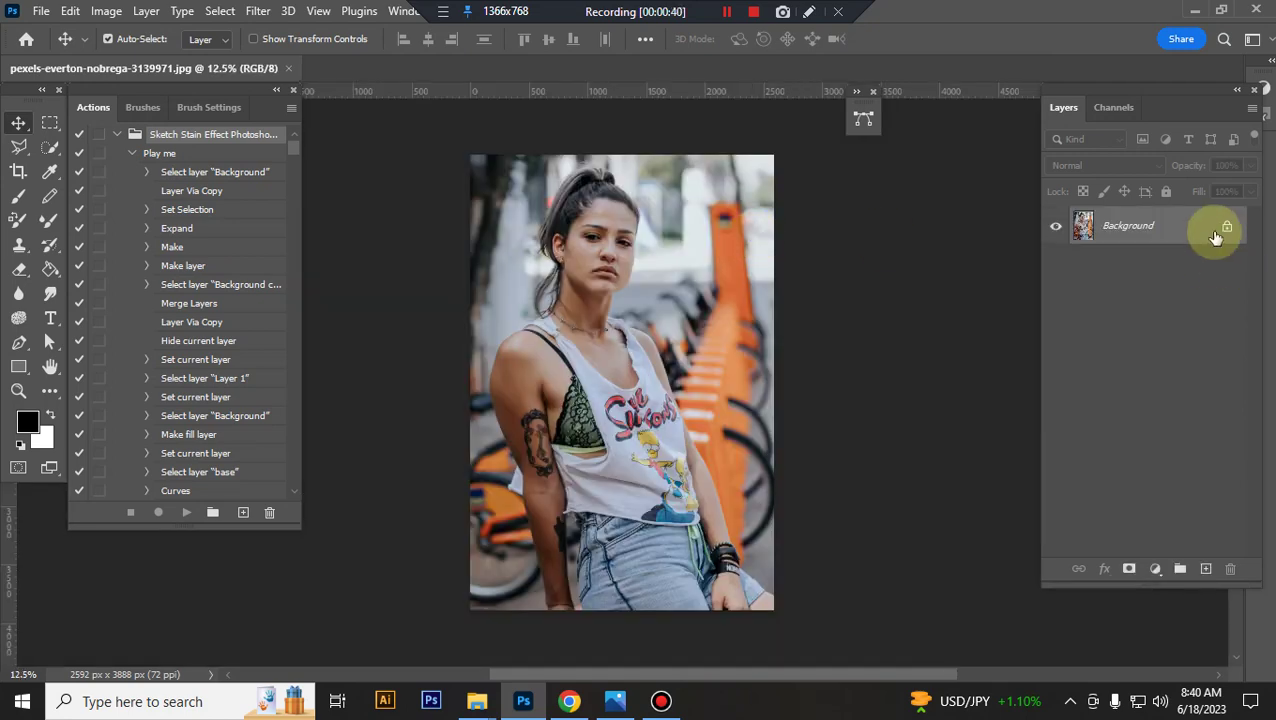
Keep the image in RGB mode and add an empty layer named 'paint'.
{"action": "left_click", "coordinate": [106, 11]}
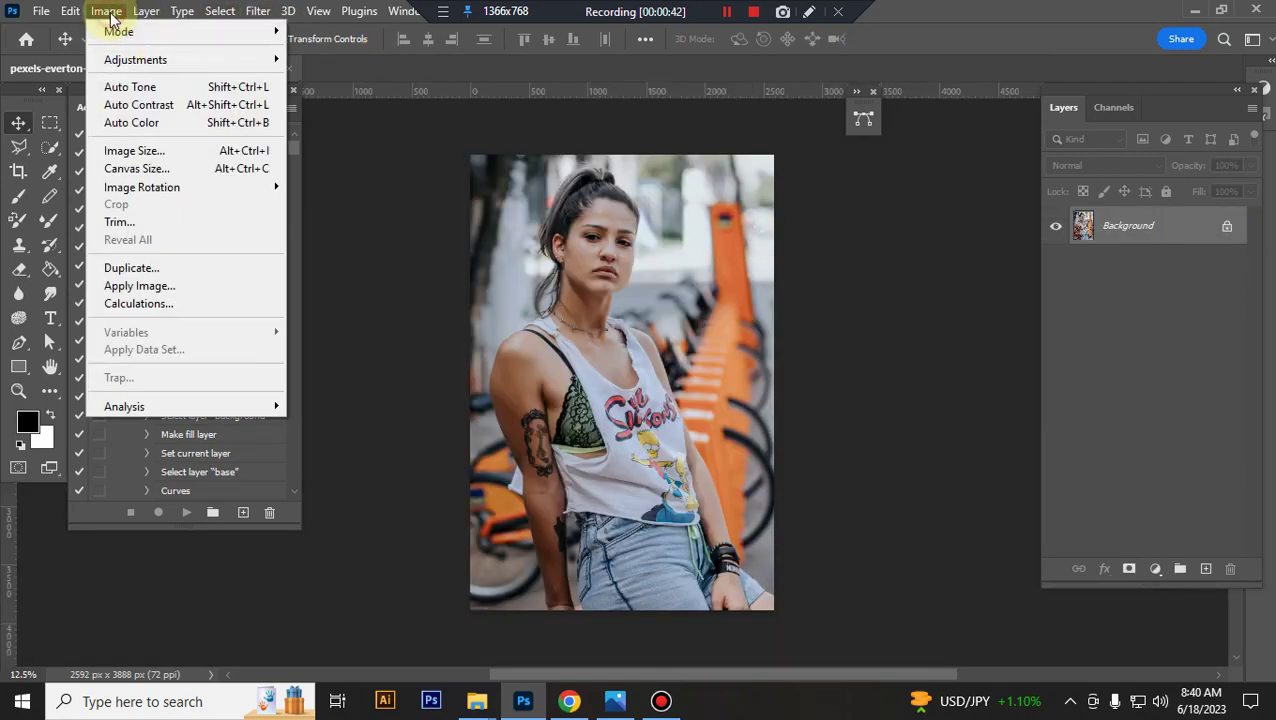
{"action": "mouse_move", "coordinate": [135, 31]}
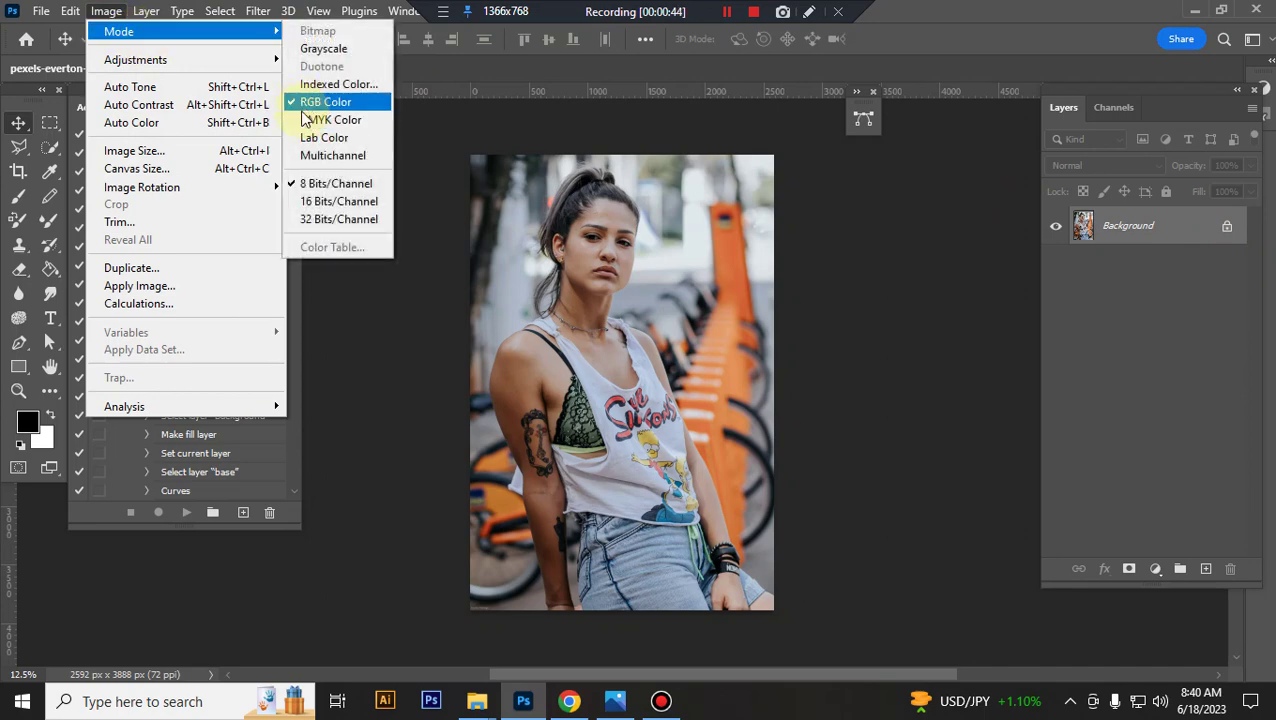
{"action": "left_click", "coordinate": [1145, 235]}
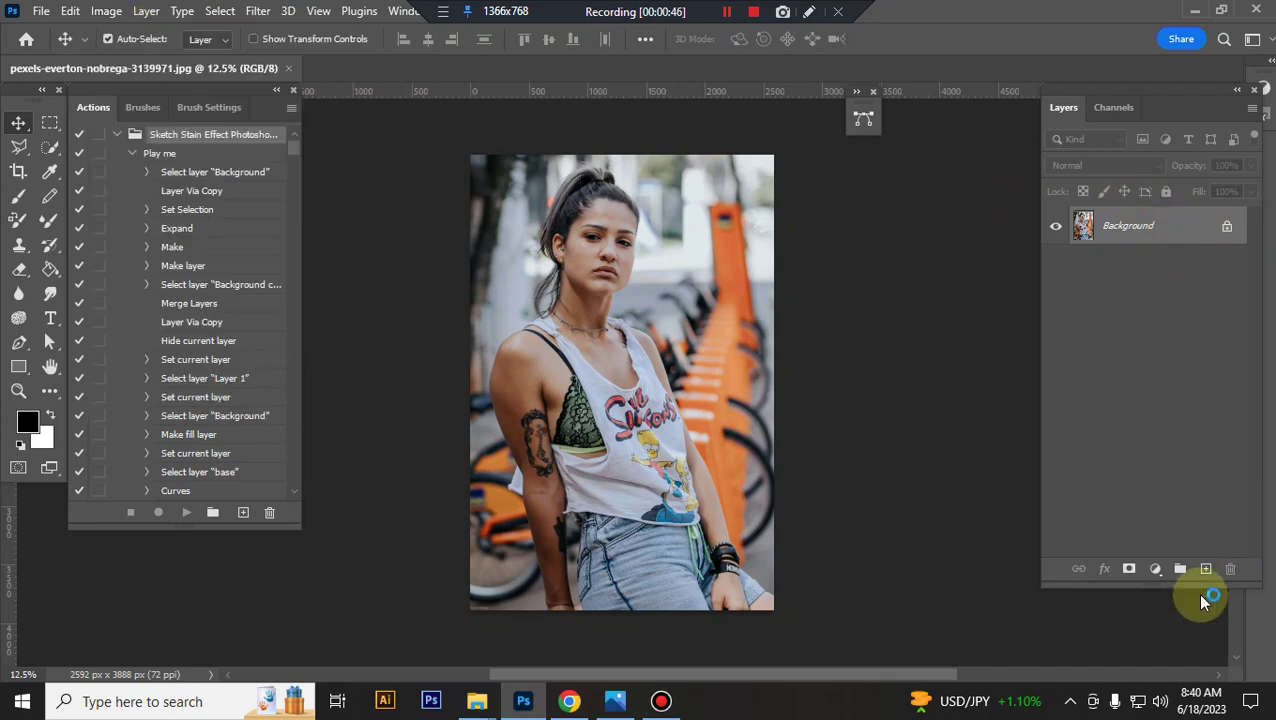
{"action": "left_click", "coordinate": [1207, 570]}
{"action": "type", "text": "ba"}
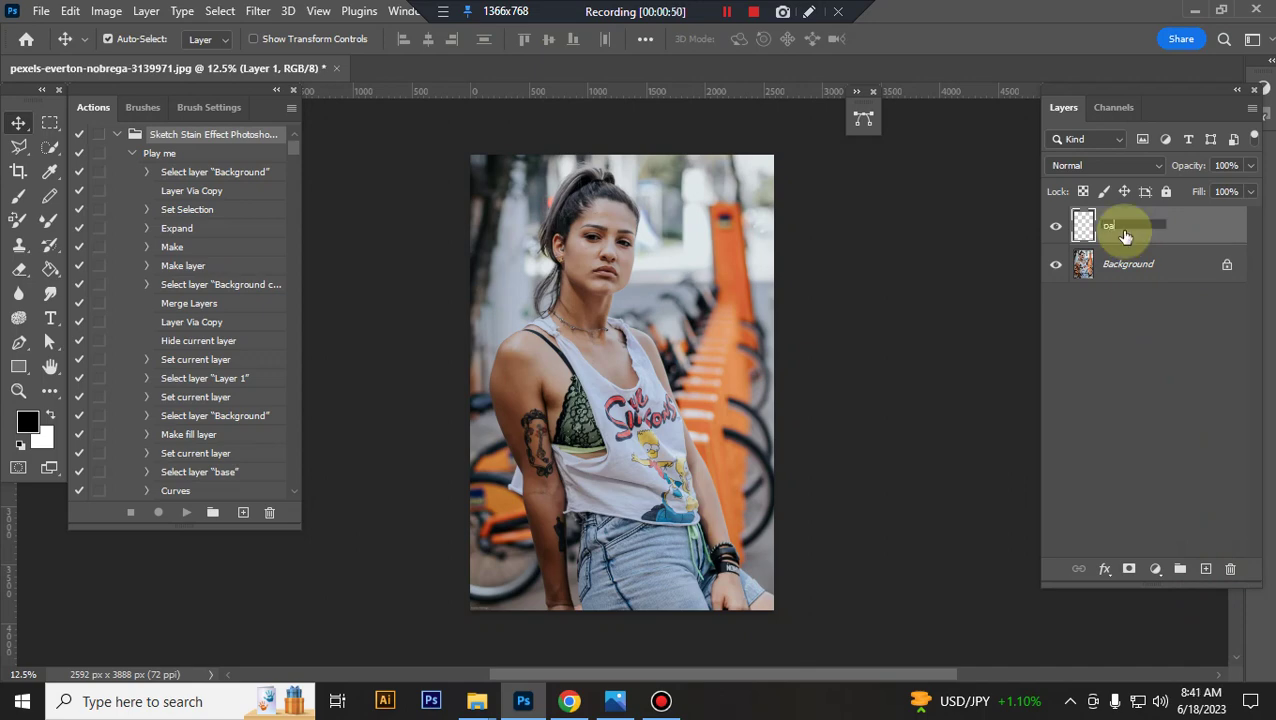
{"action": "type", "text": "paint"}
{"action": "left_click", "coordinate": [1195, 235]}
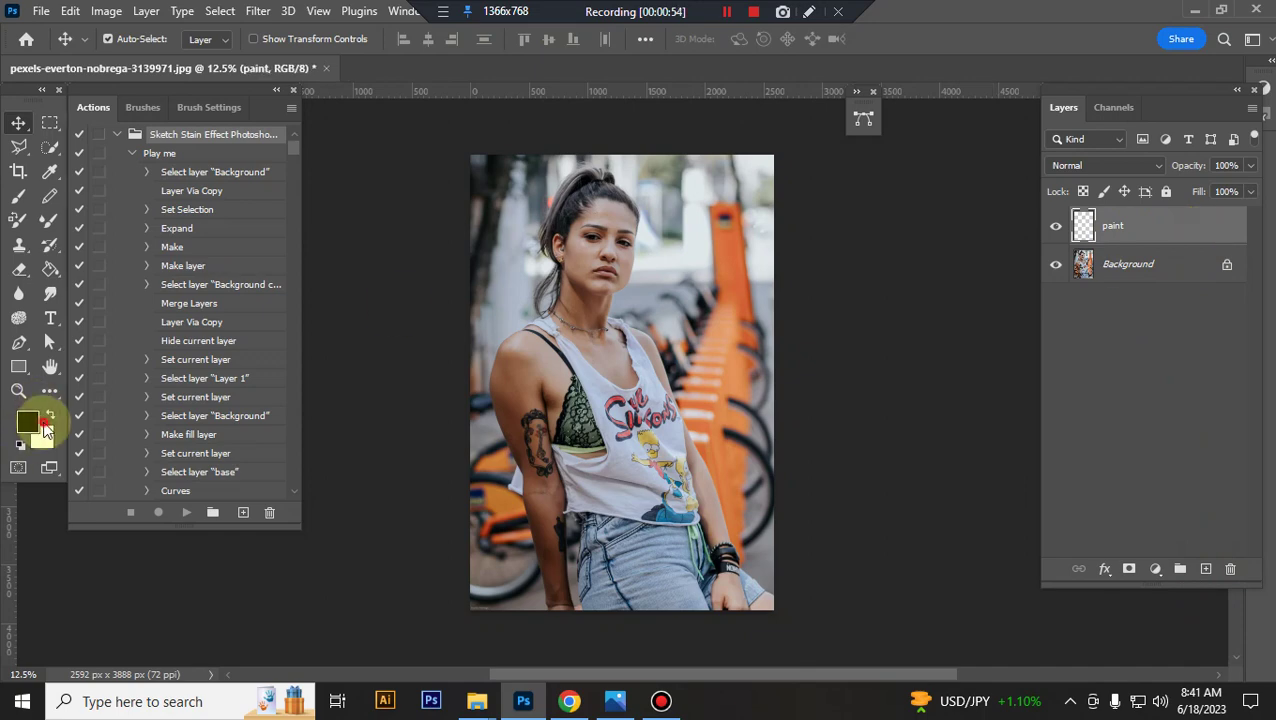
Reset the swatches and choose pure red ff0000 as the foreground colour.
{"action": "left_click", "coordinate": [20, 444]}
{"action": "left_click", "coordinate": [27, 421]}
{"action": "left_click", "coordinate": [1020, 257]}
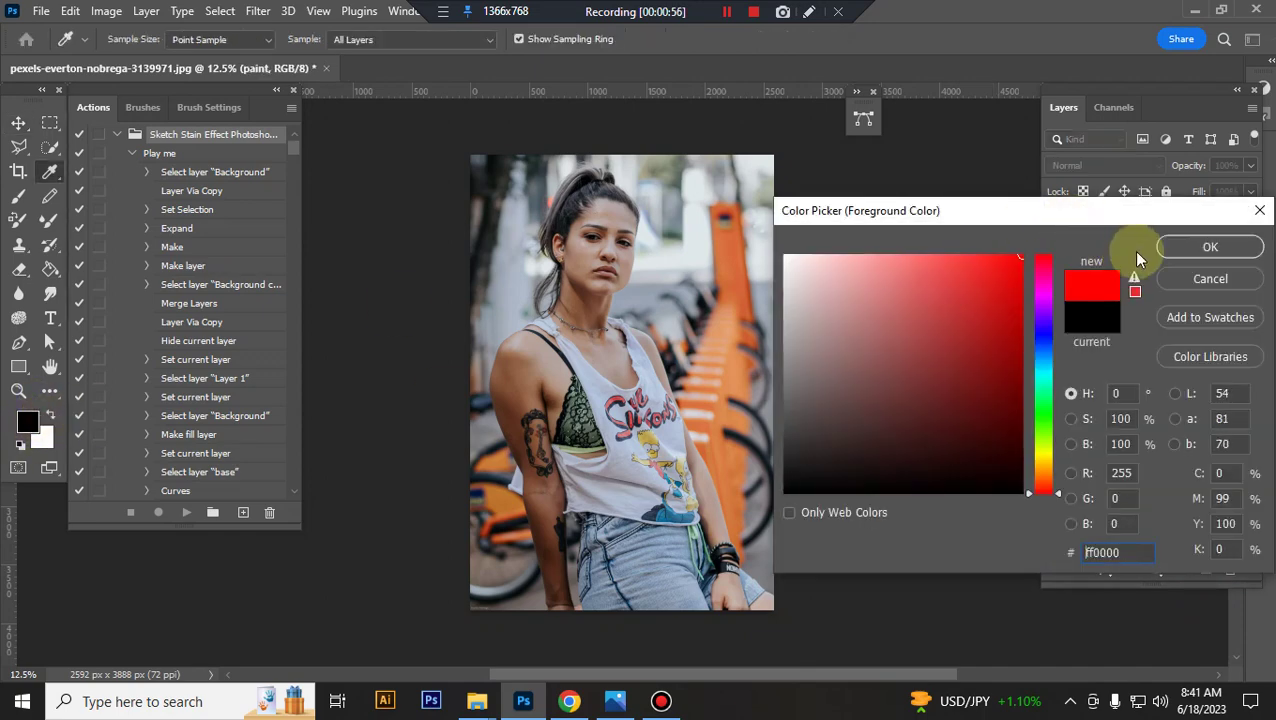
Paint red over the woman's head and neck with a 500 px Soft Round Pressure Size brush.
{"action": "left_click", "coordinate": [1207, 247]}
{"action": "left_click", "coordinate": [19, 197]}
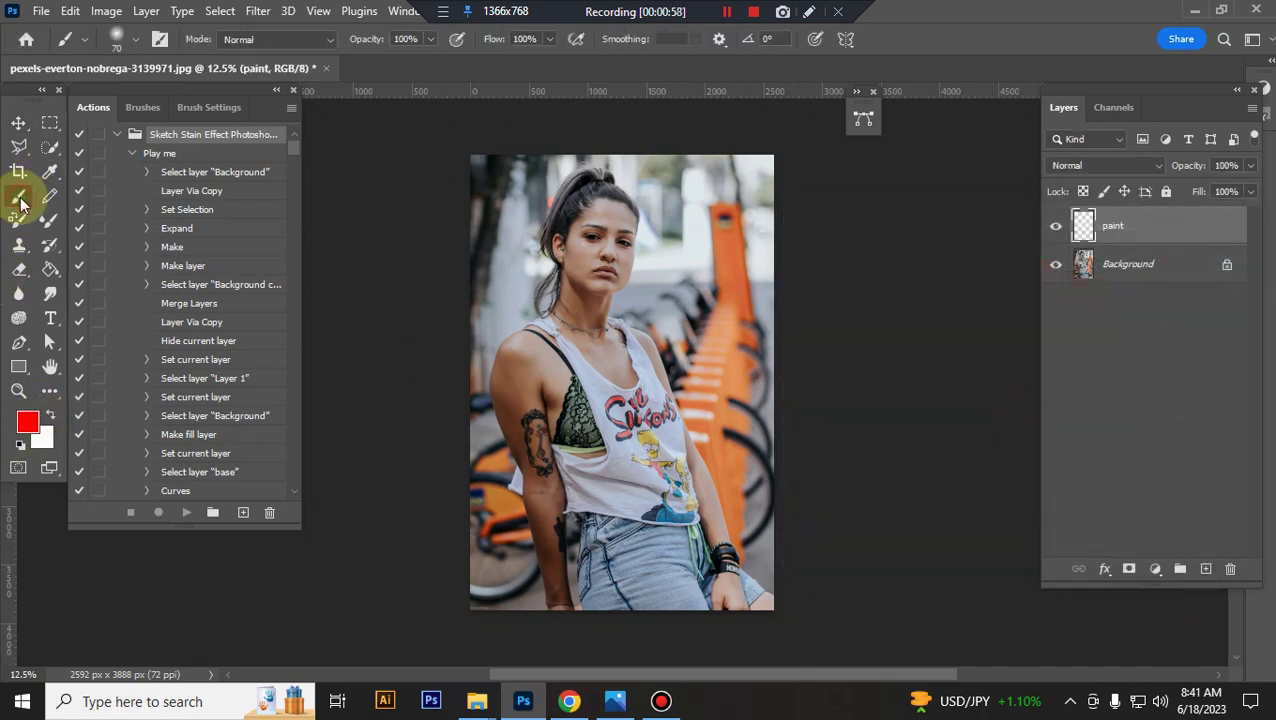
{"action": "left_click", "coordinate": [135, 39]}
{"action": "left_click", "coordinate": [163, 289]}
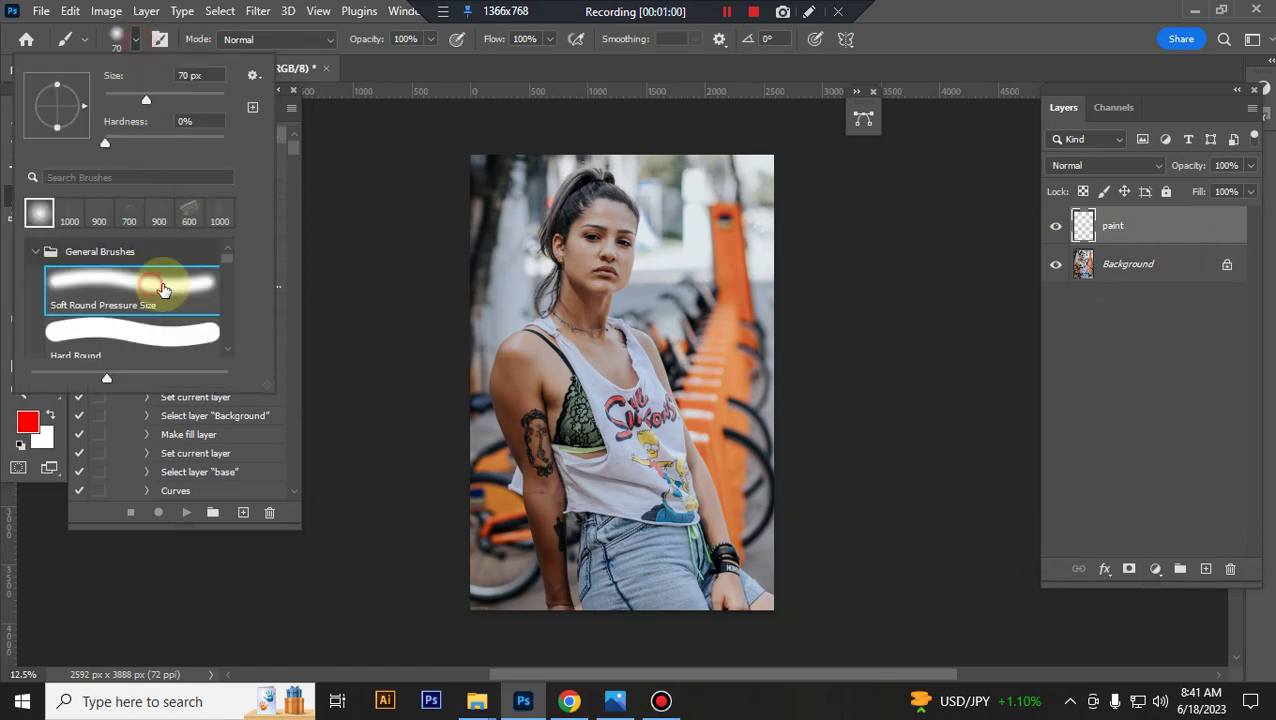
{"action": "left_click", "coordinate": [1150, 232]}
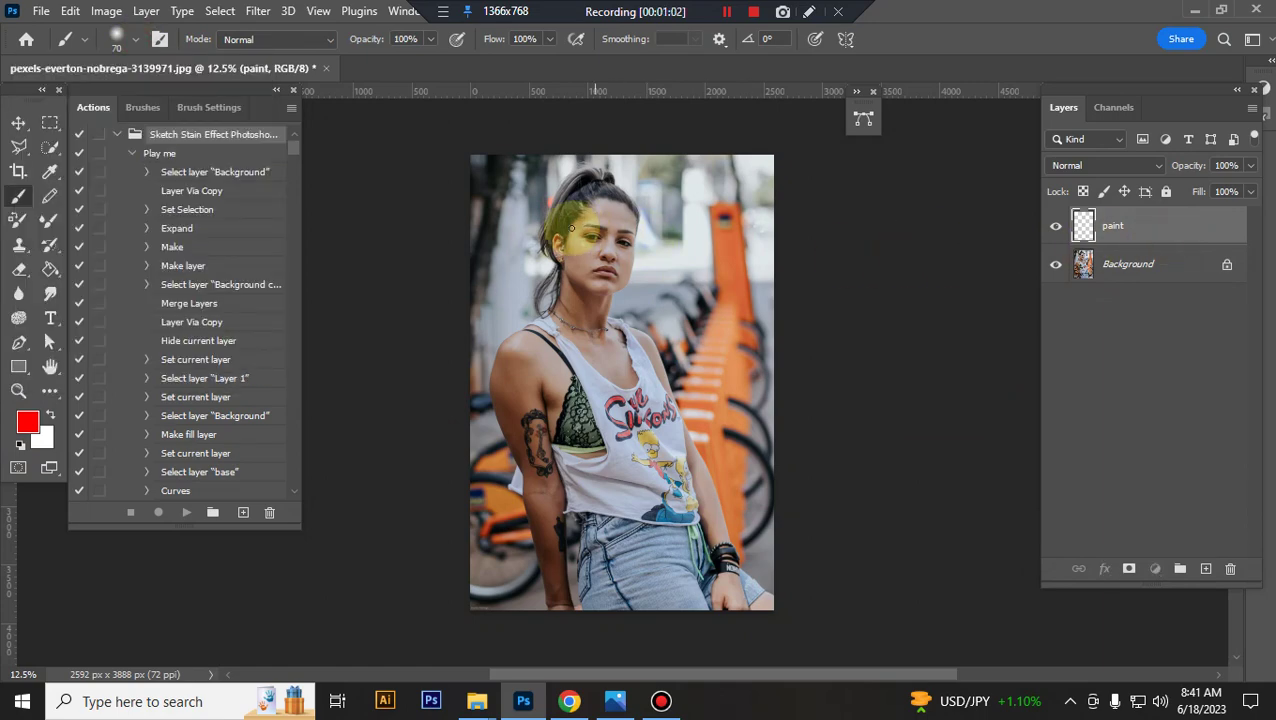
{"action": "key", "text": "bracketright"}
{"action": "key", "text": "bracketright"}
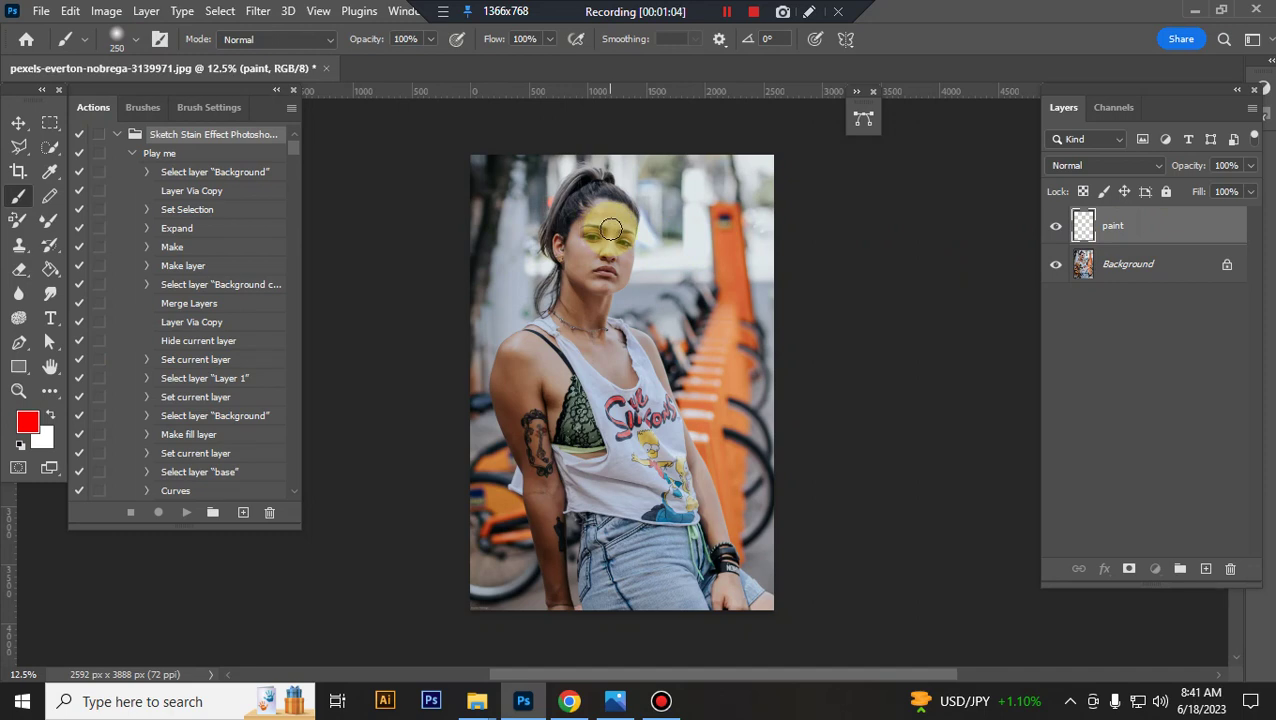
{"action": "key", "text": "bracketright"}
{"action": "mouse_move", "coordinate": [607, 230]}
{"action": "left_mouse_down"}
{"action": "mouse_move", "coordinate": [607, 207]}
{"action": "mouse_move", "coordinate": [584, 245]}
{"action": "mouse_move", "coordinate": [598, 285]}
{"action": "mouse_move", "coordinate": [582, 290]}
{"action": "mouse_move", "coordinate": [572, 330]}
{"action": "mouse_move", "coordinate": [590, 276]}
{"action": "mouse_move", "coordinate": [590, 342]}
{"action": "mouse_move", "coordinate": [619, 356]}
{"action": "mouse_move", "coordinate": [555, 336]}
{"action": "mouse_move", "coordinate": [550, 345]}
{"action": "mouse_move", "coordinate": [606, 362]}
{"action": "mouse_move", "coordinate": [620, 347]}
{"action": "mouse_move", "coordinate": [535, 350]}
{"action": "mouse_move", "coordinate": [539, 361]}
{"action": "mouse_move", "coordinate": [644, 347]}
{"action": "left_mouse_up"}
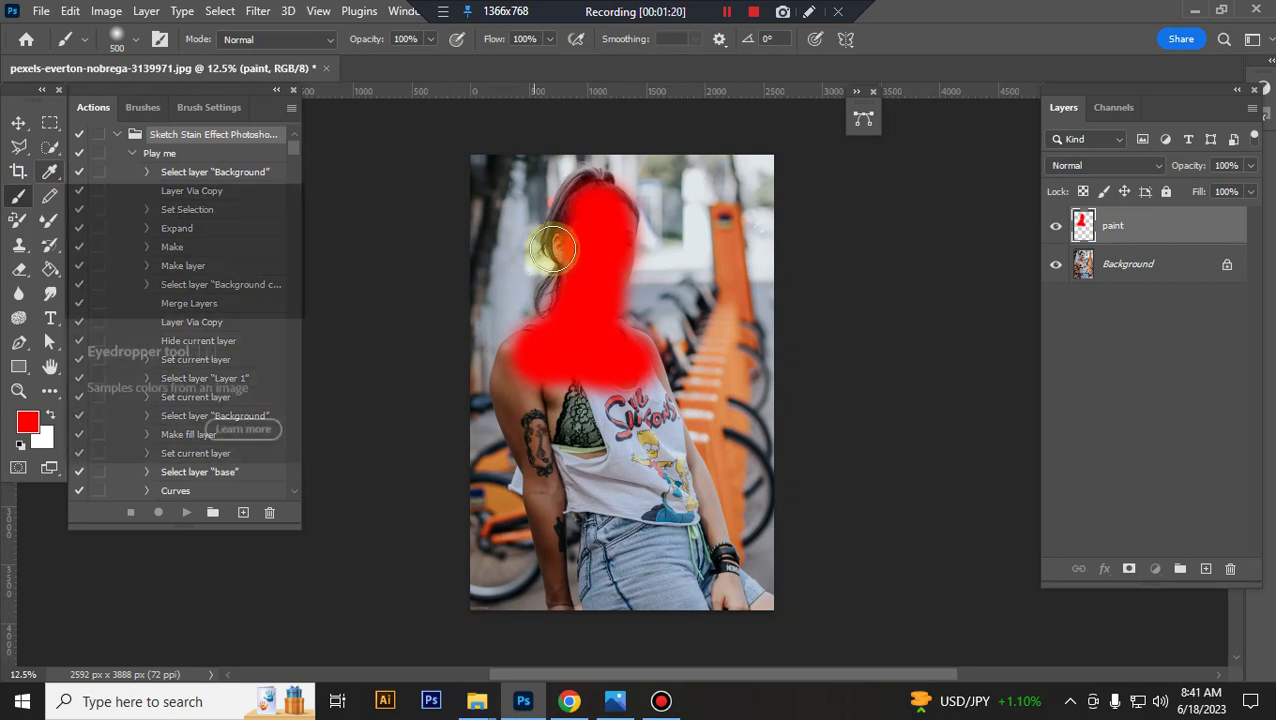
Crop to 3000 × 2000 px at 72 ppi, enlarging the frame to leave white margins around the photo.
{"action": "left_click", "coordinate": [18, 171]}
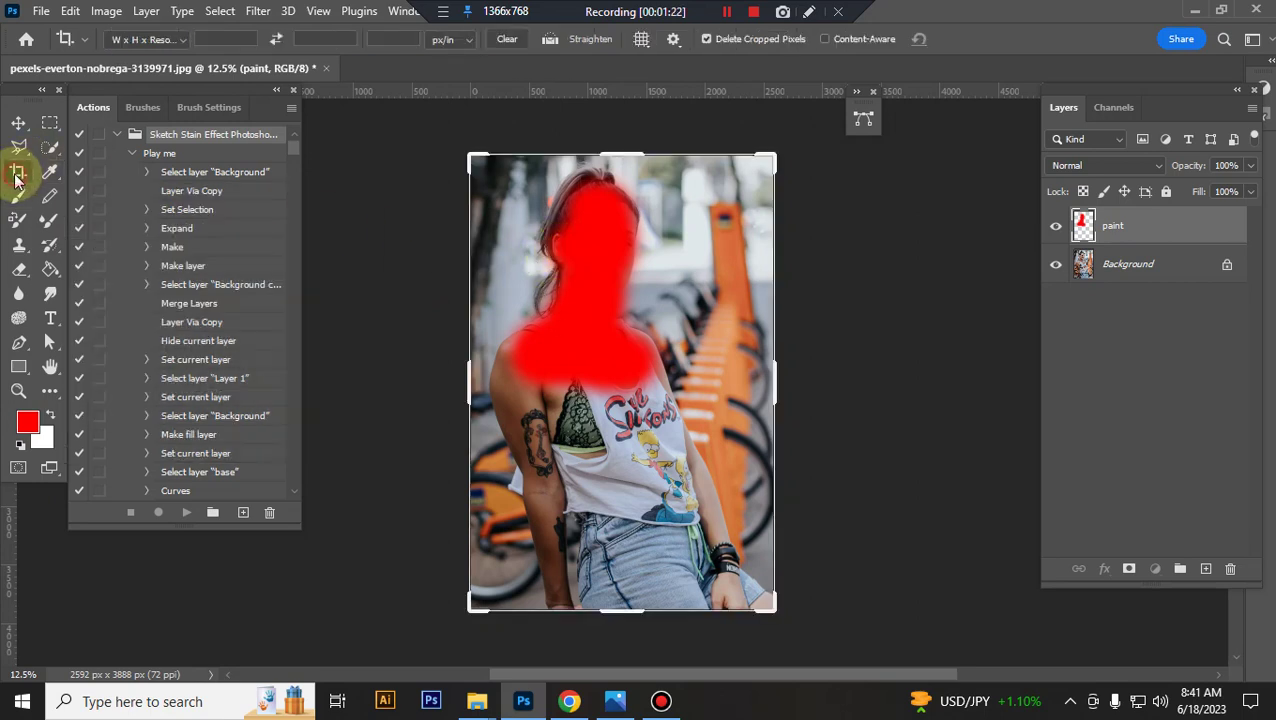
{"action": "left_click", "coordinate": [226, 39]}
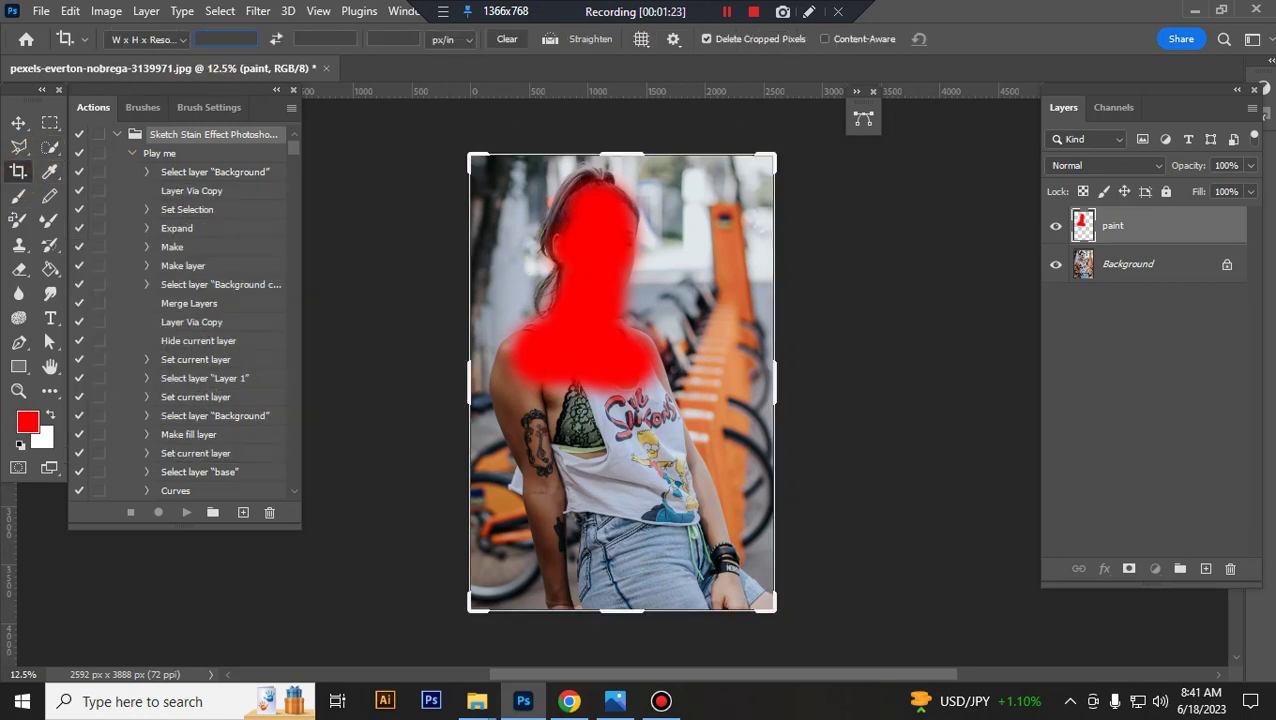
{"action": "type", "text": "3000"}
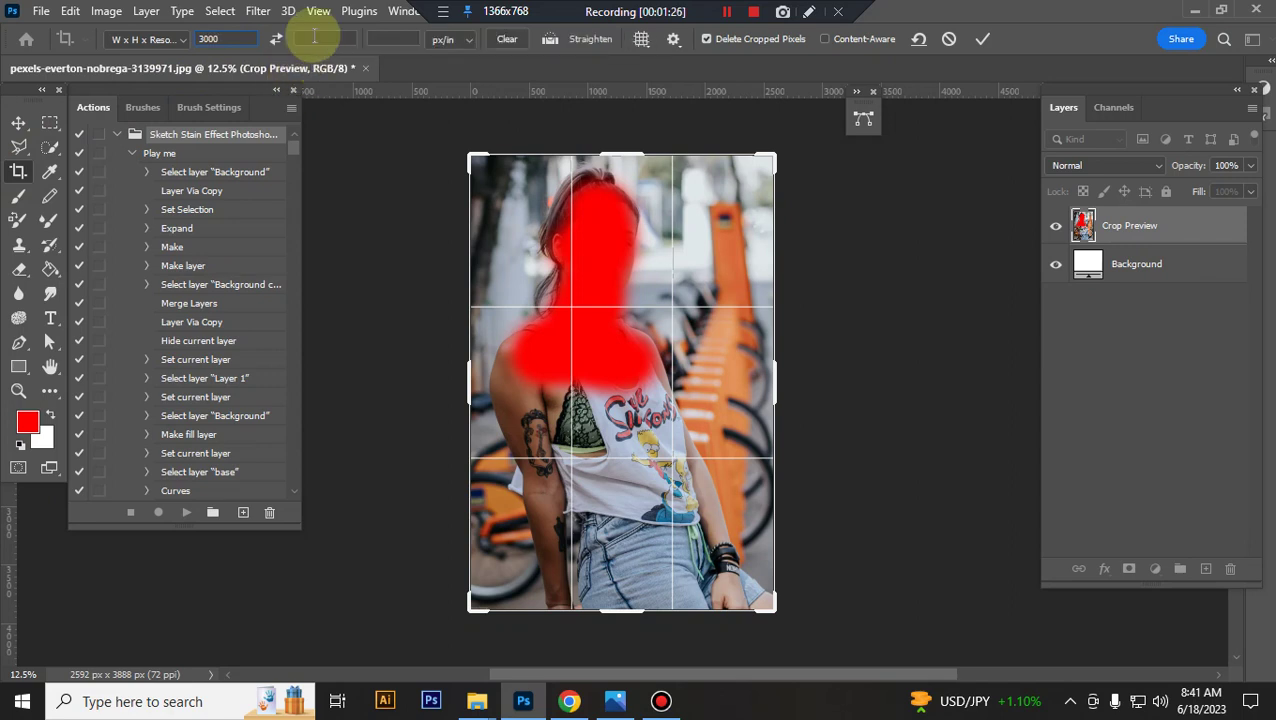
{"action": "type", "text": "2000"}
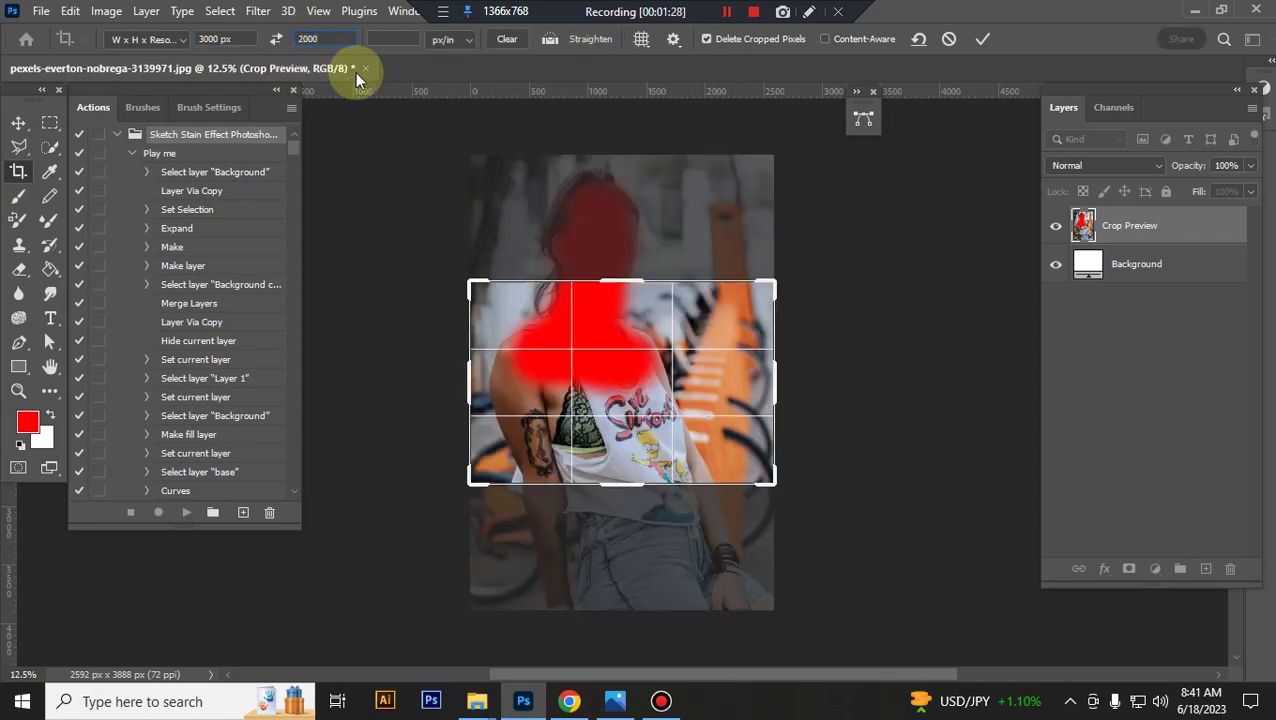
{"action": "key", "text": "Tab"}
{"action": "type", "text": "72"}
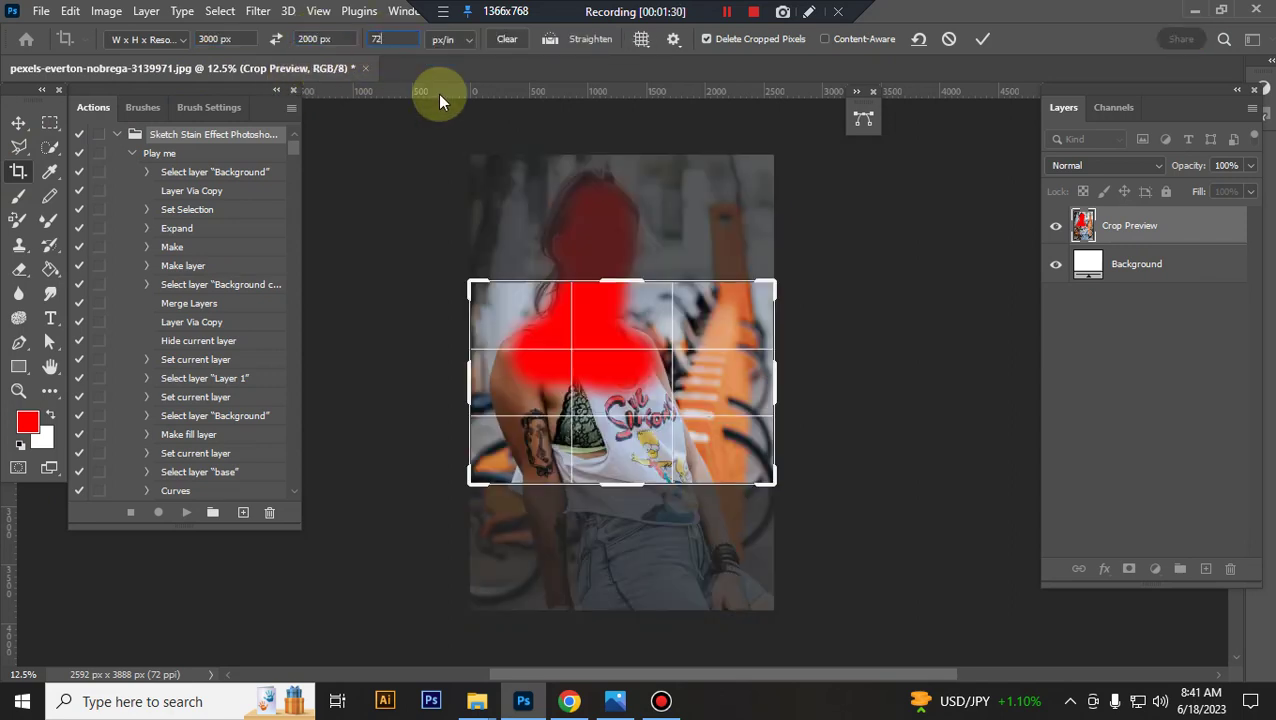
{"action": "key", "text": "Return"}
{"action": "left_click_drag", "start_coordinate": [599, 341], "coordinate": [651, 413]}
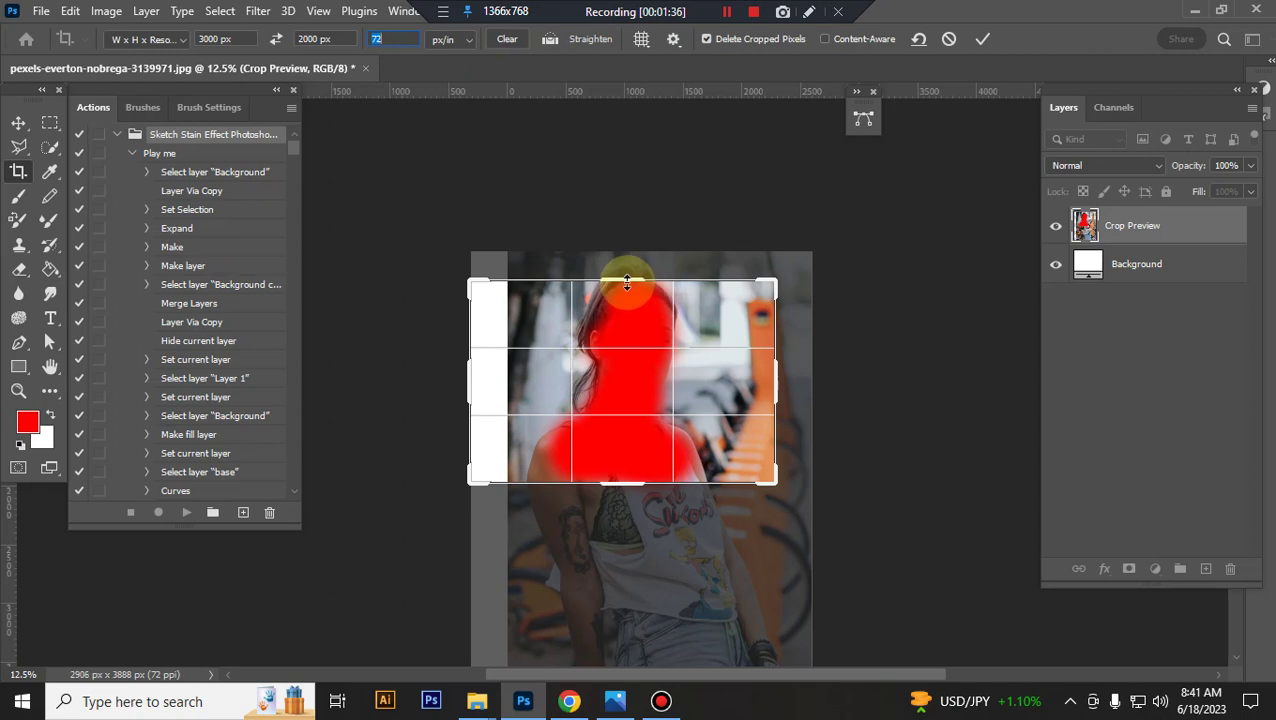
{"action": "mouse_move", "coordinate": [627, 284]}
{"action": "left_mouse_down"}
{"action": "mouse_move", "coordinate": [624, 208]}
{"action": "mouse_move", "coordinate": [638, 185]}
{"action": "left_mouse_up"}
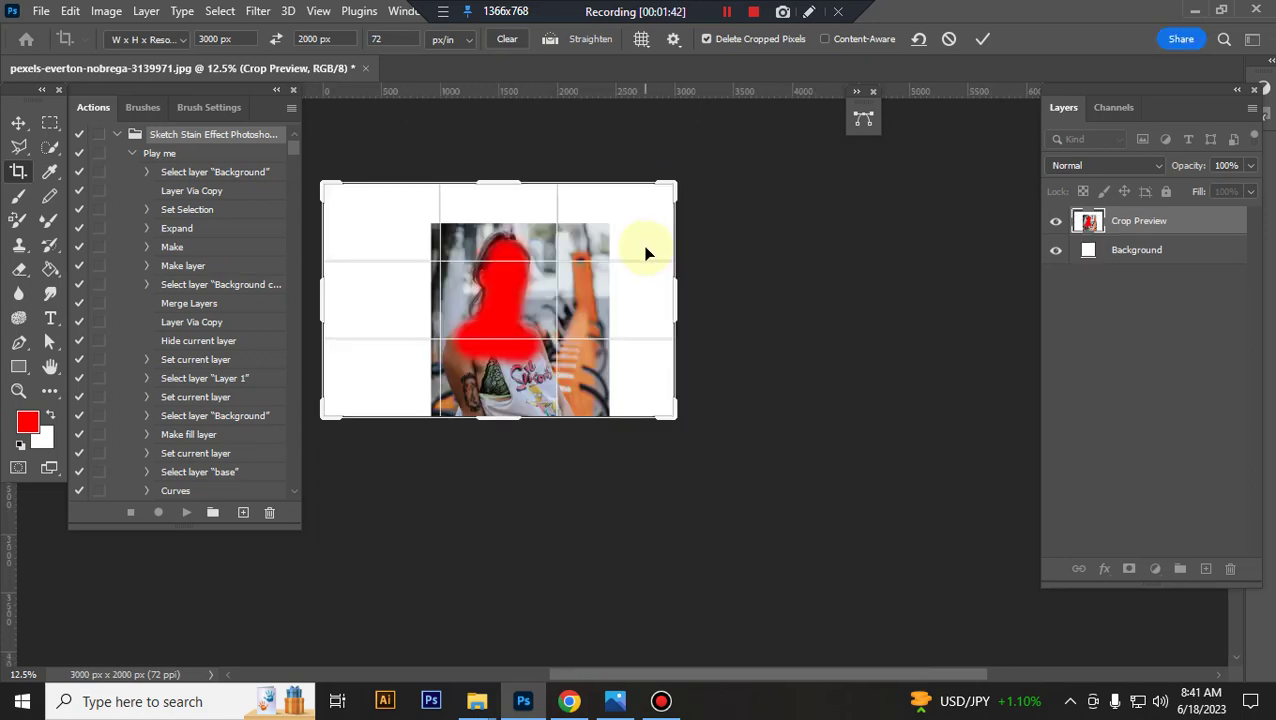
{"action": "left_click", "coordinate": [17, 124]}
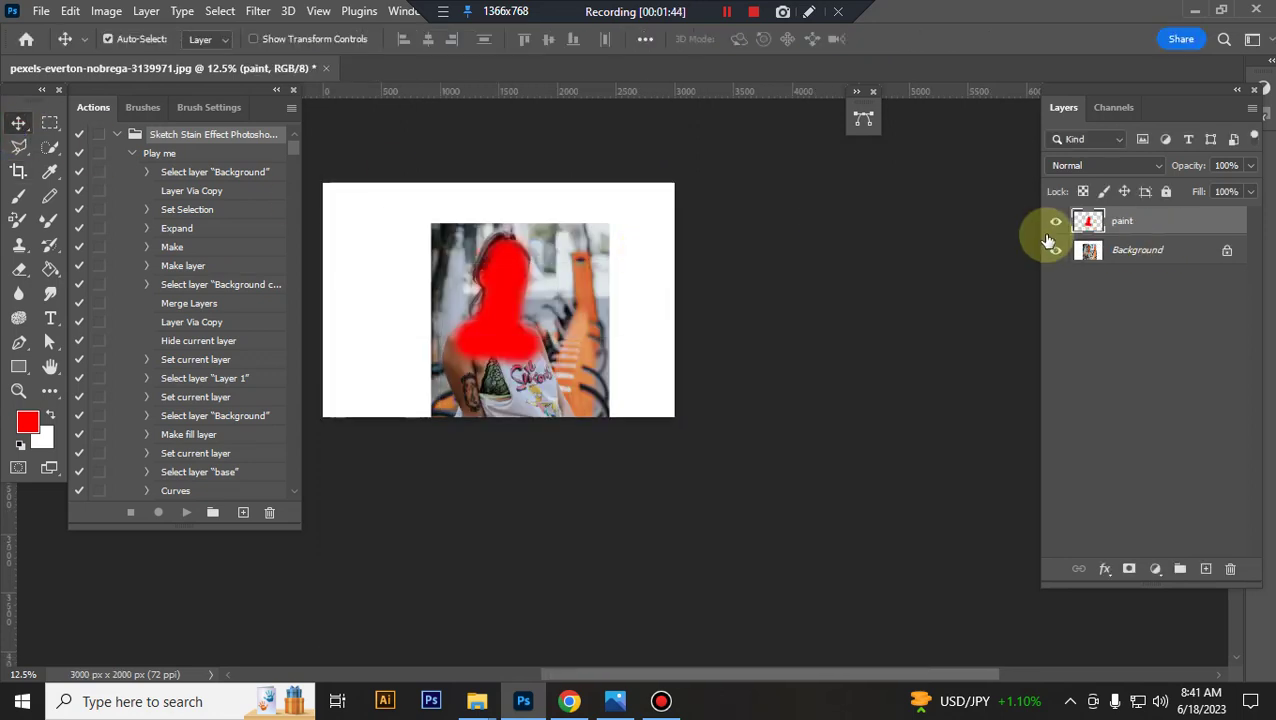
Hide the paint layer, reset colours to black and white, and run the 'Play me' action.
{"action": "left_click", "coordinate": [1056, 221]}
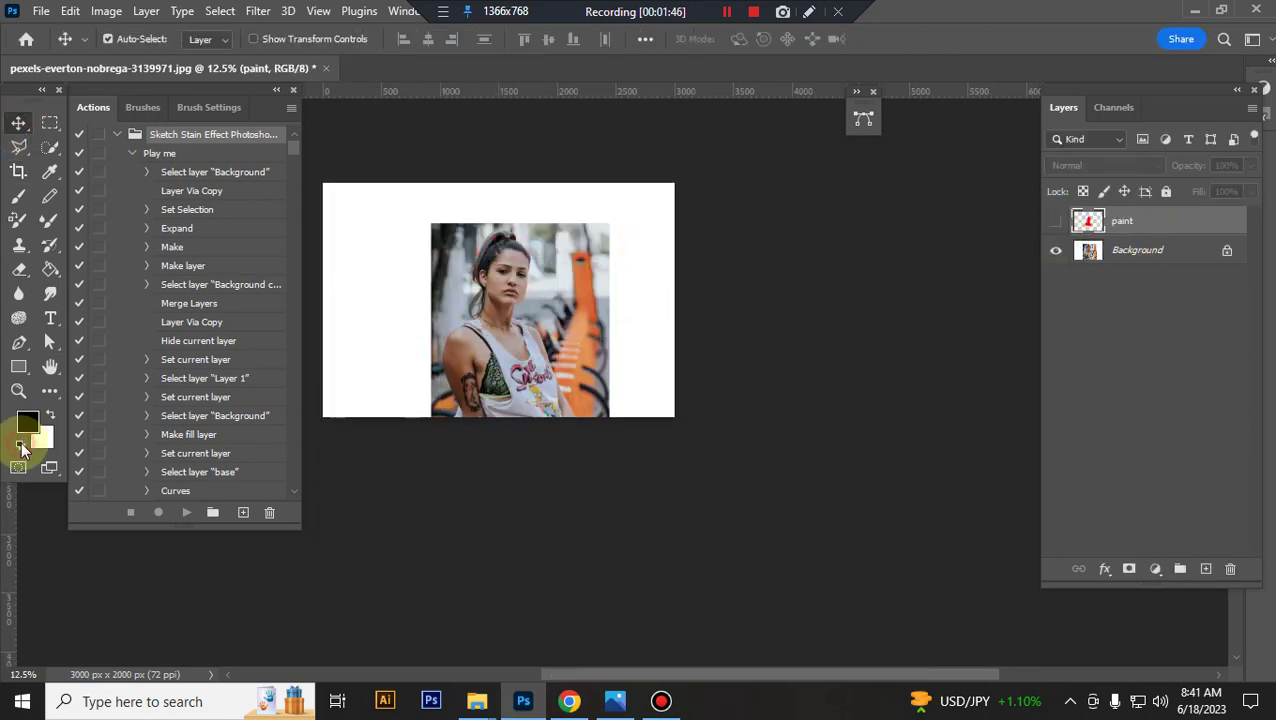
{"action": "left_click", "coordinate": [20, 445]}
{"action": "left_click", "coordinate": [160, 153]}
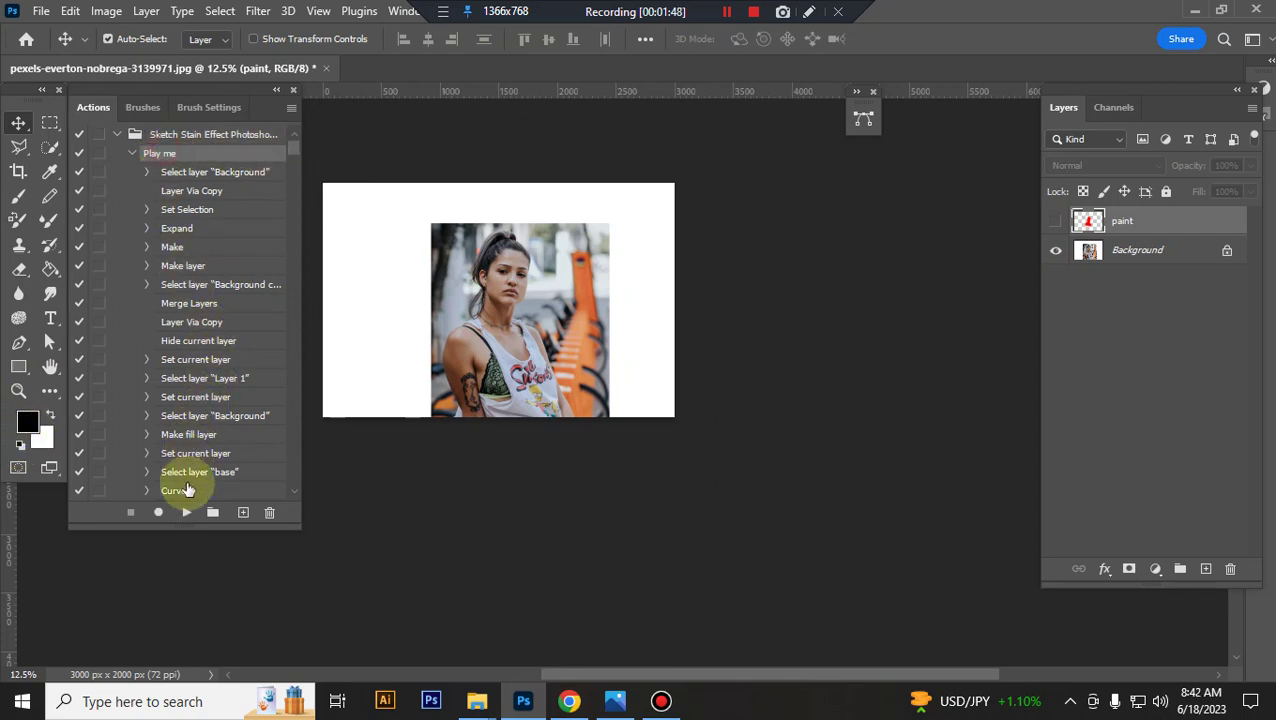
{"action": "left_click", "coordinate": [186, 512]}
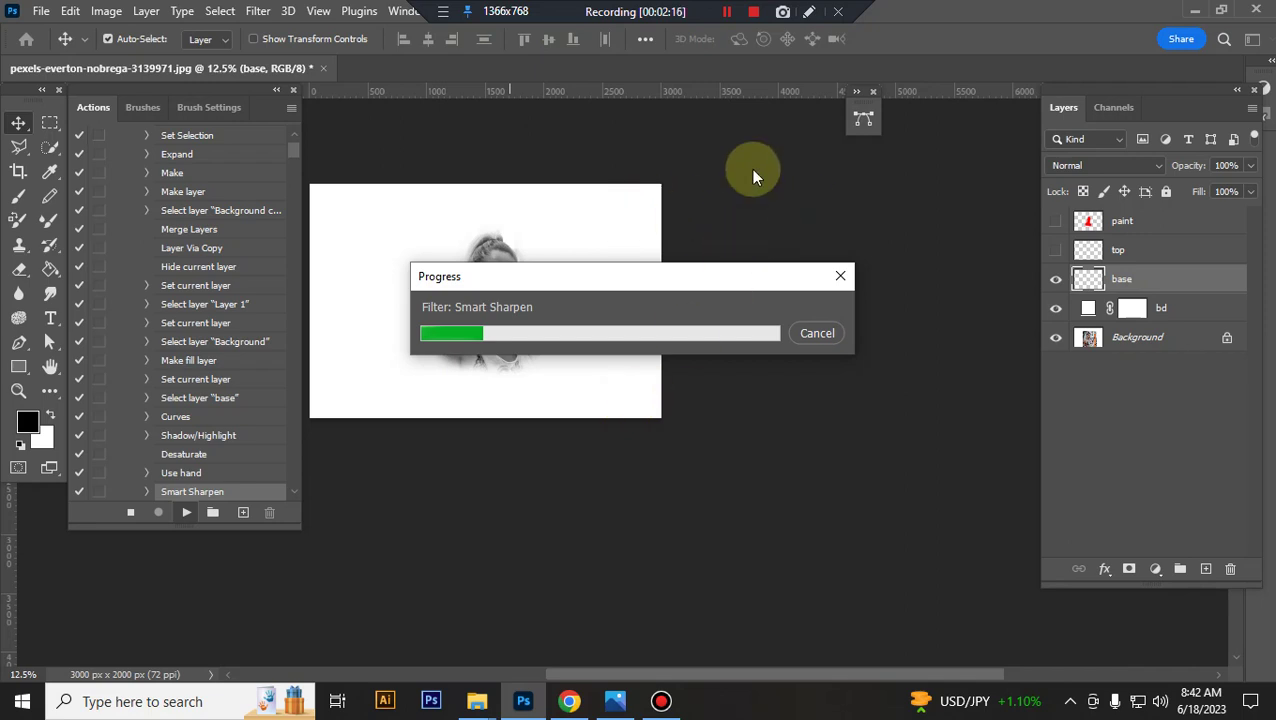
Wait for the 'Play me' action to finish building the grouped pencil-sketch layers.
{"action": "left_click", "coordinate": [729, 12]}
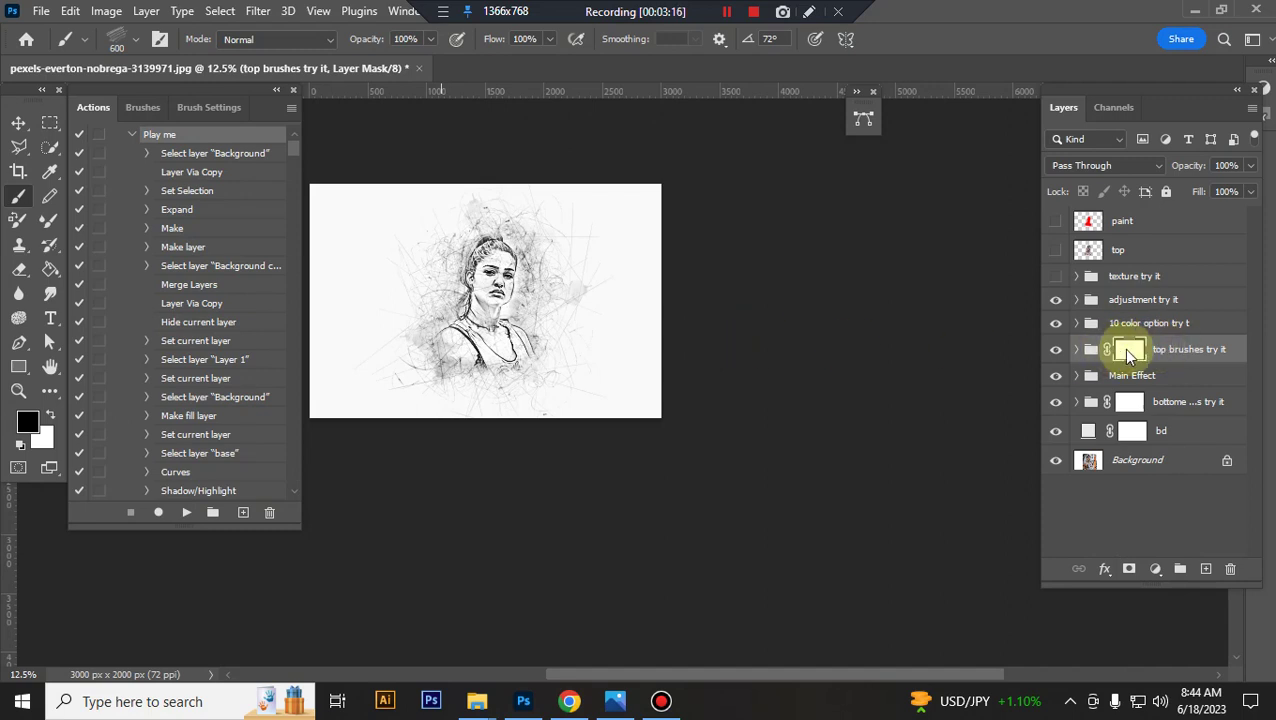
Zoom to 25% and pan to bring the whole sketch portrait into view.
{"action": "left_click_drag", "start_coordinate": [1093, 356], "coordinate": [1109, 347]}
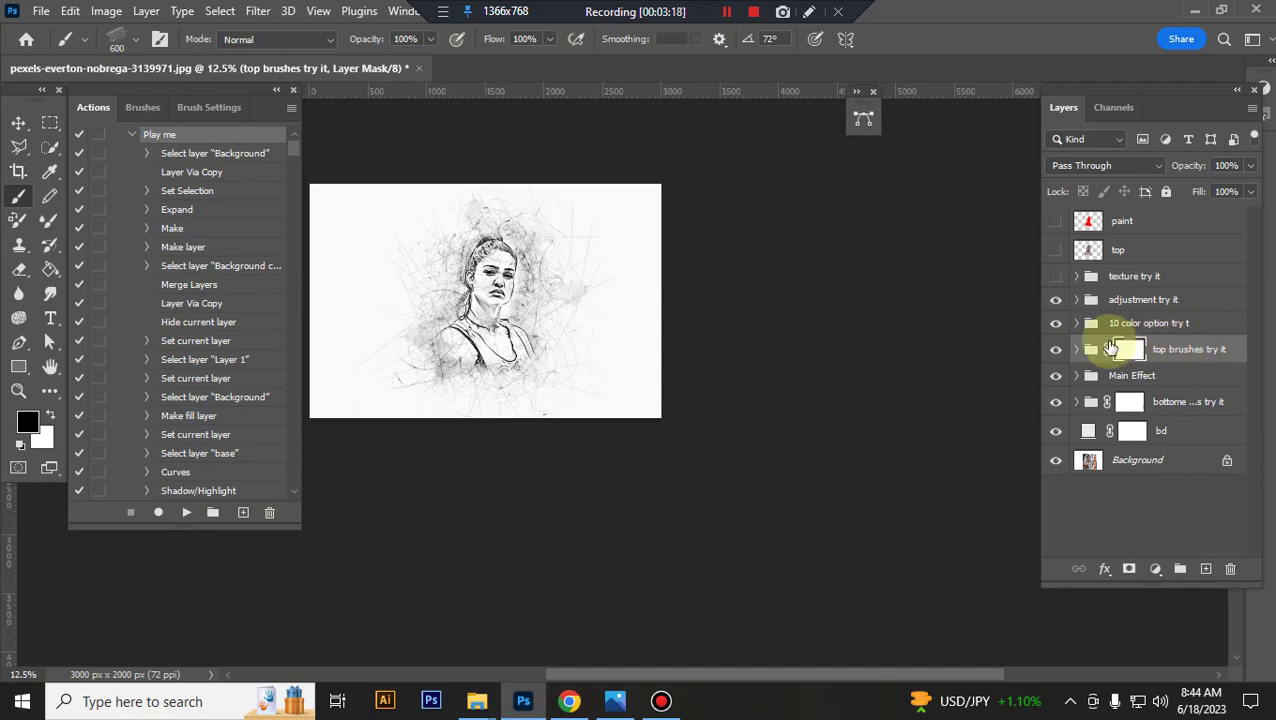
{"action": "key", "text": "ctrl+plus"}
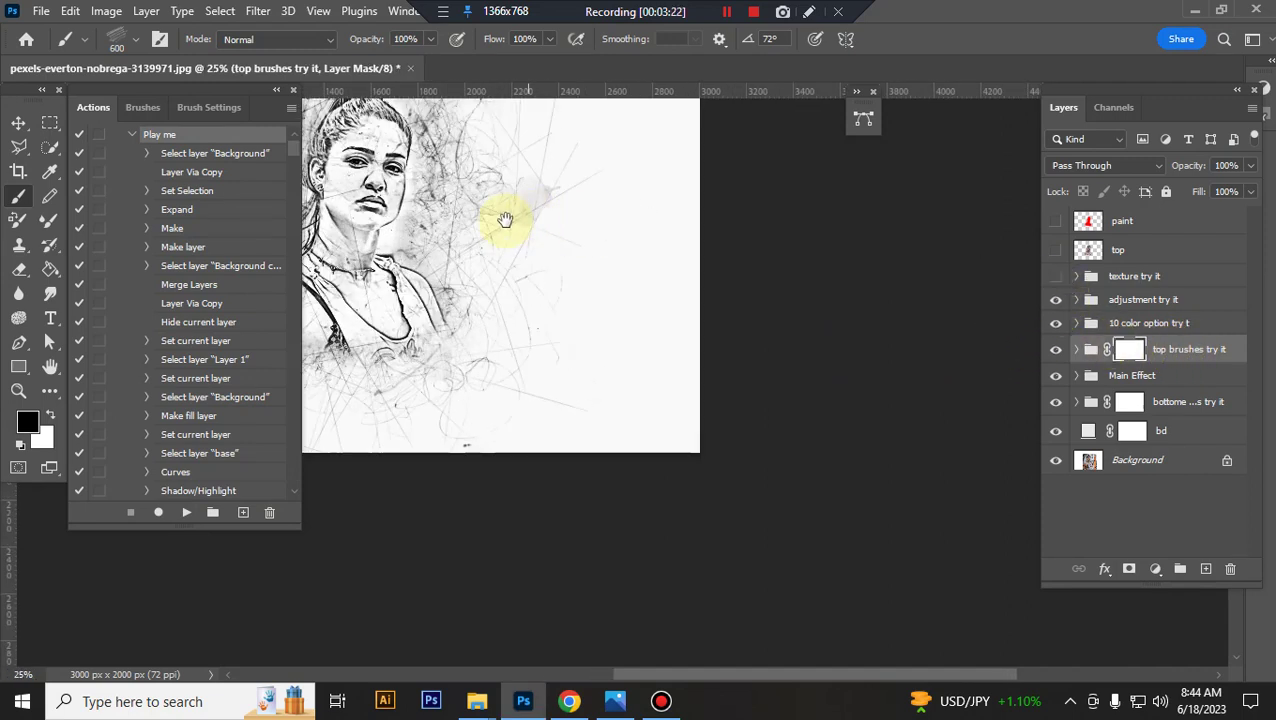
{"action": "mouse_move", "coordinate": [504, 219]}
{"action": "left_mouse_down"}
{"action": "mouse_move", "coordinate": [732, 290]}
{"action": "mouse_move", "coordinate": [541, 276]}
{"action": "left_mouse_up"}
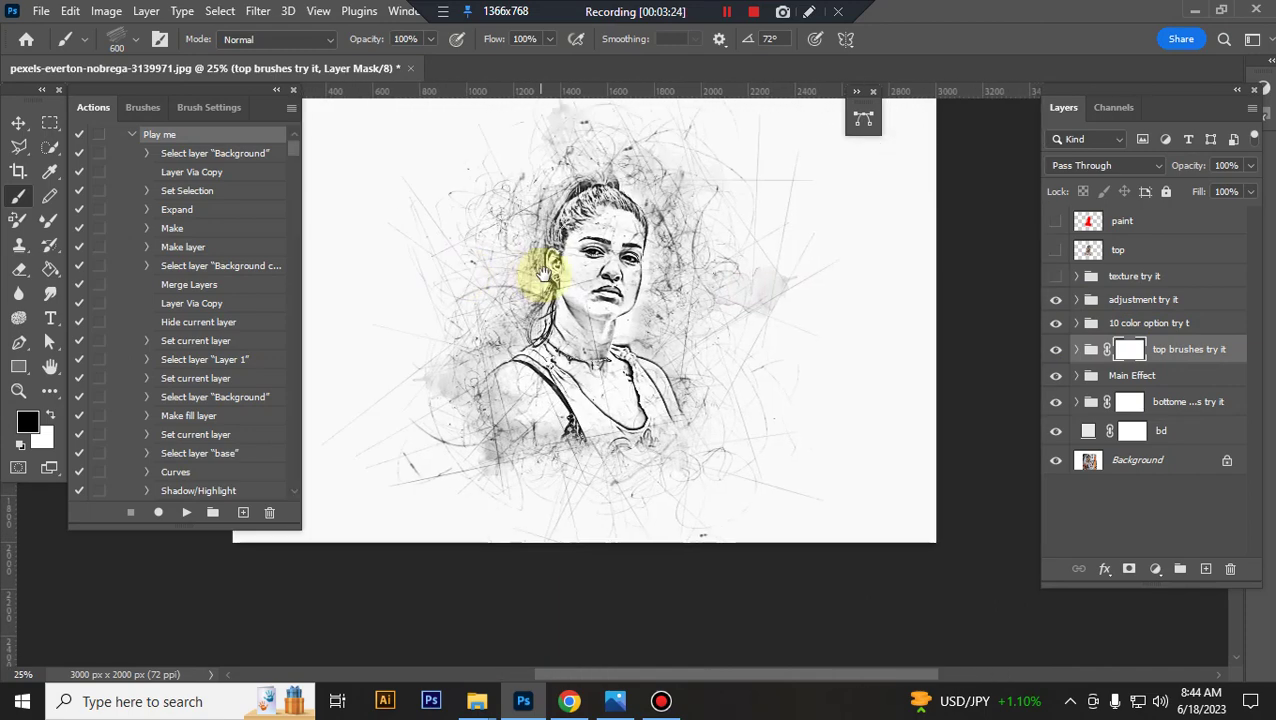
{"action": "left_click", "coordinate": [18, 124]}
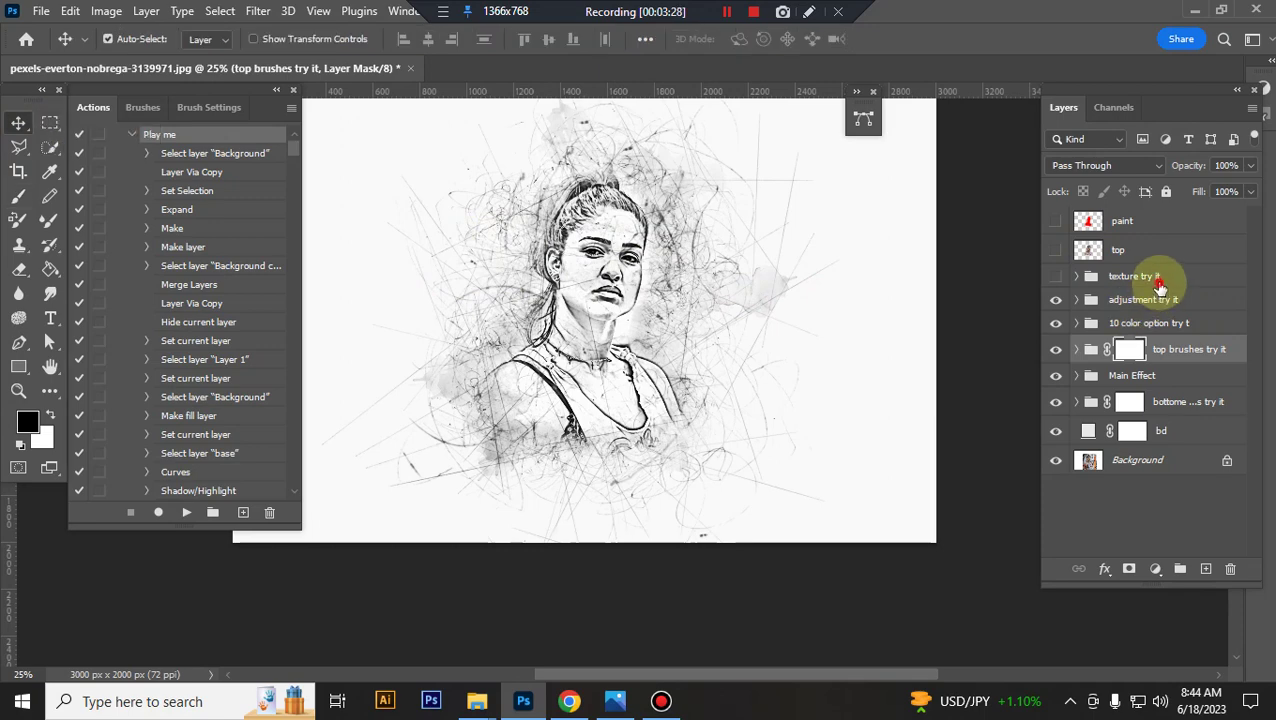
Zoom to 50%, then show and expand the 'texture try it' group.
{"action": "left_click", "coordinate": [1086, 280]}
{"action": "key", "text": "ctrl+plus"}
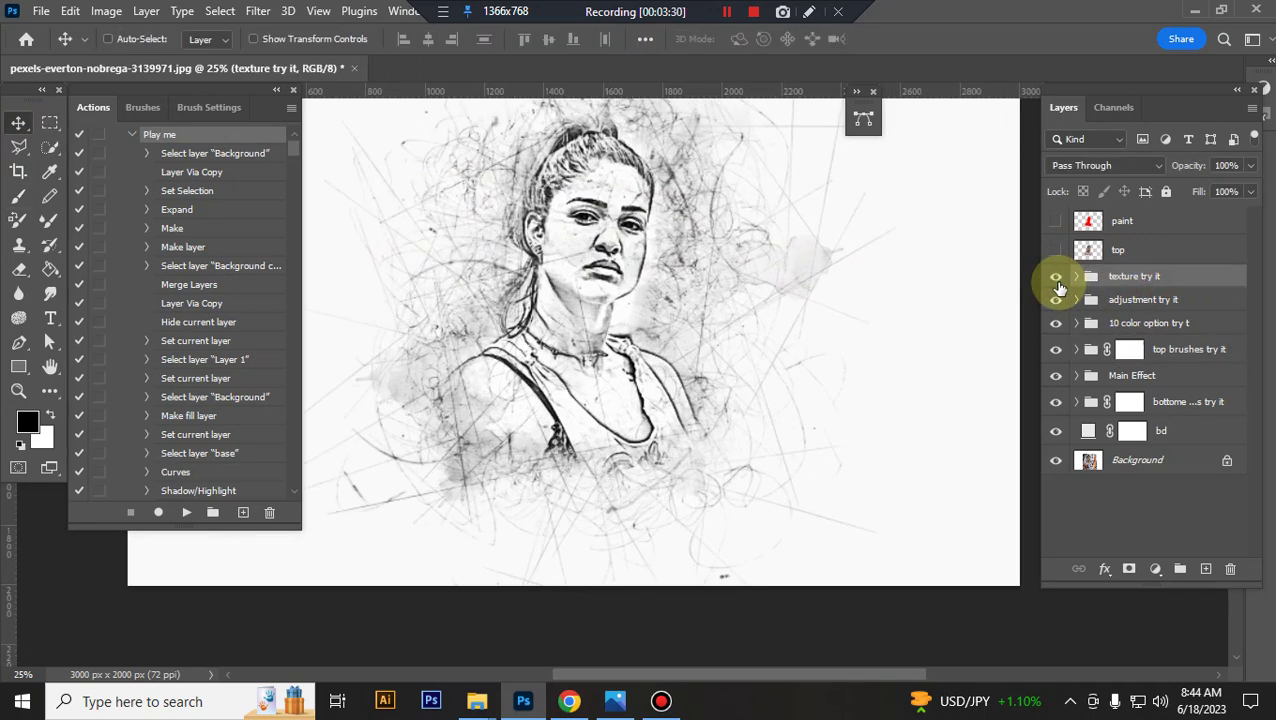
{"action": "key", "text": "ctrl+plus"}
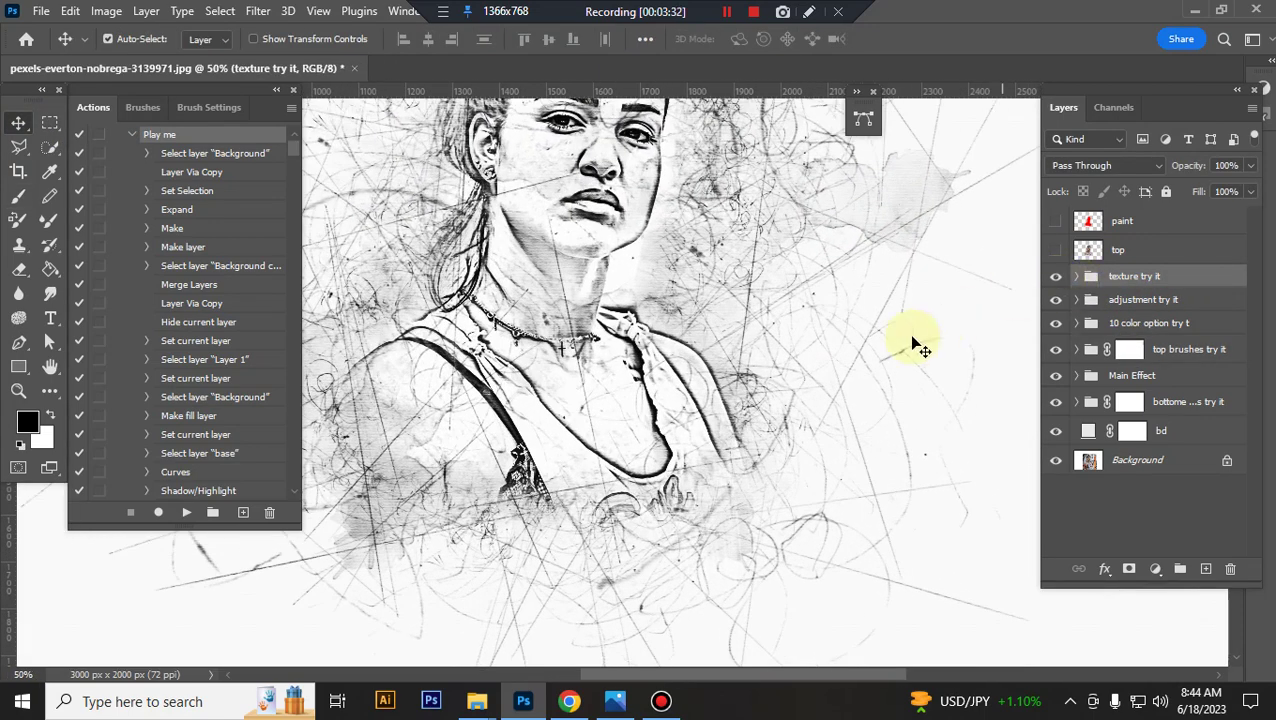
{"action": "scroll", "coordinate": [880, 370], "scroll_direction": "up", "scroll_amount": 2}
{"action": "scroll", "coordinate": [860, 395], "scroll_direction": "up", "scroll_amount": 2}
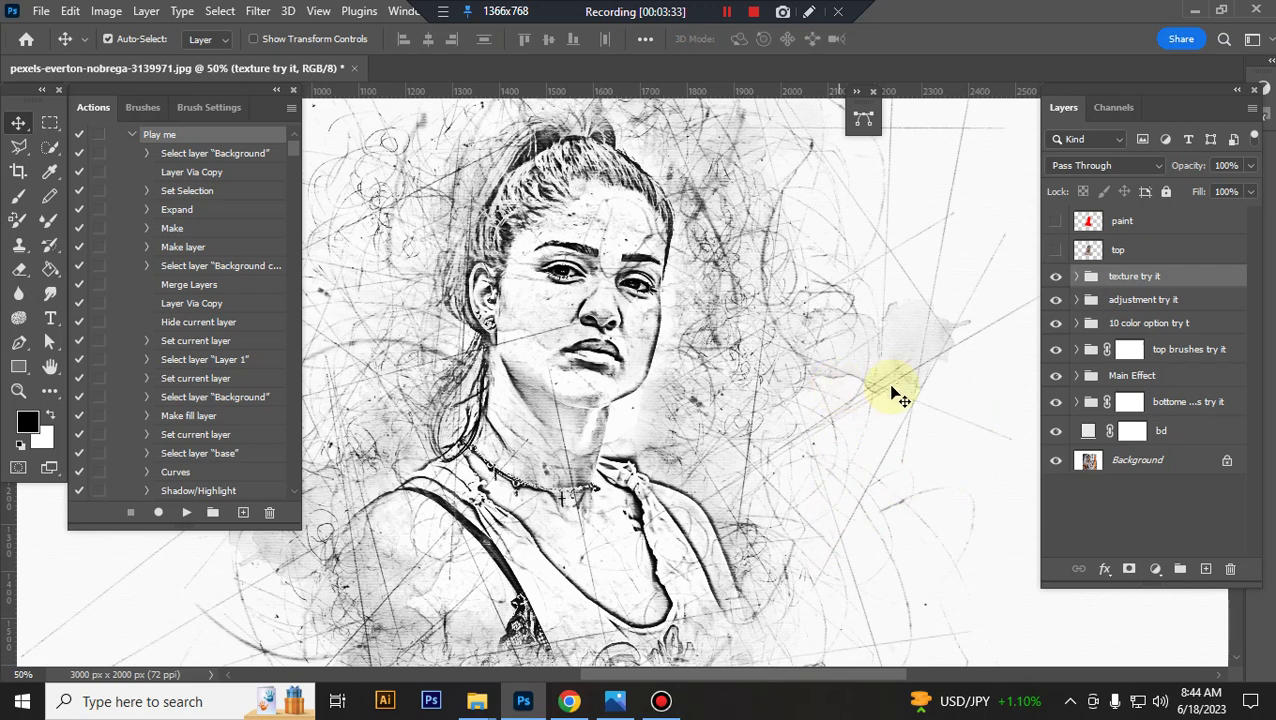
{"action": "left_click", "coordinate": [1057, 278]}
{"action": "left_click", "coordinate": [1078, 278]}
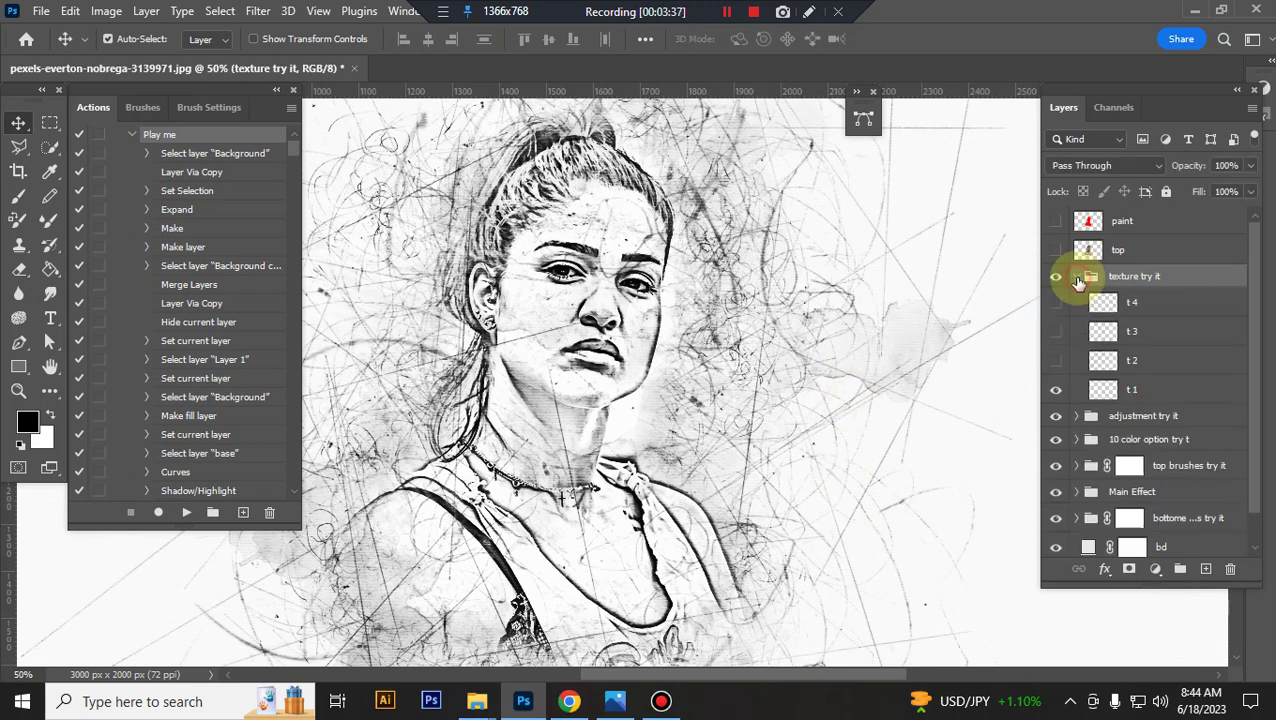
Preview textures t 2, t 3 and t 4 in turn, then collapse and hide the texture group.
{"action": "left_click", "coordinate": [1056, 363]}
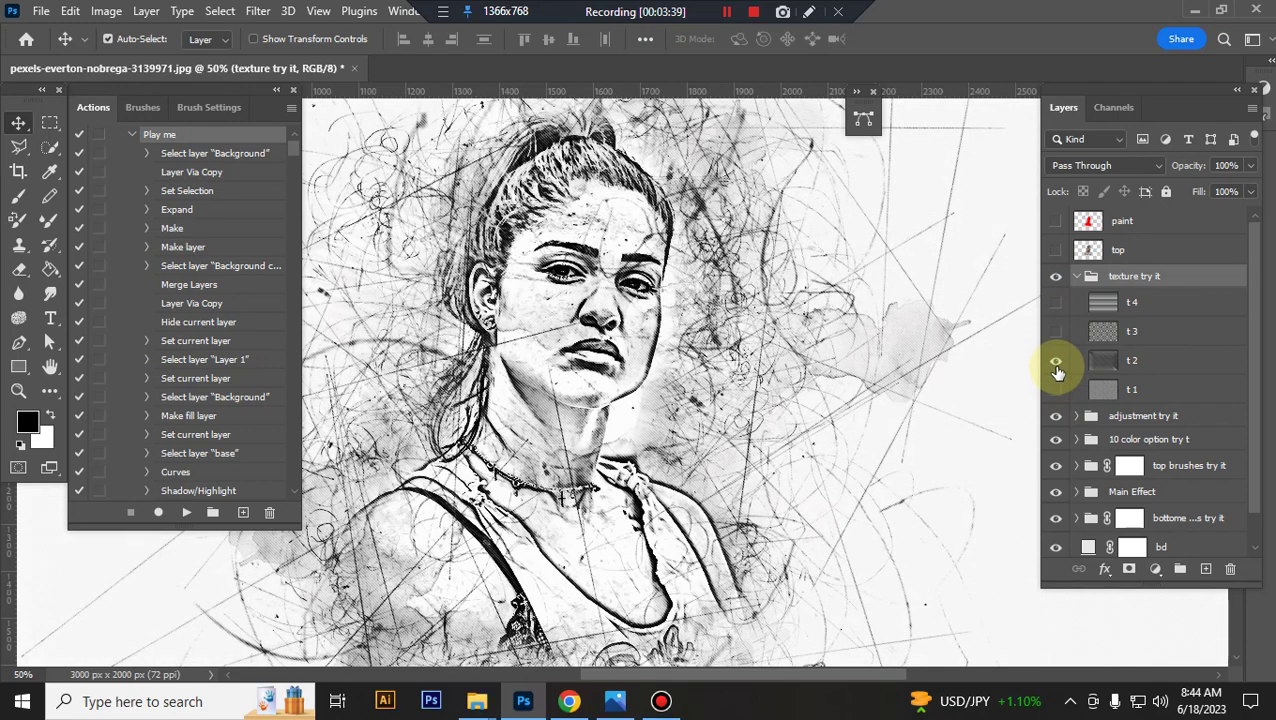
{"action": "left_click", "coordinate": [1057, 365]}
{"action": "left_click", "coordinate": [1056, 334]}
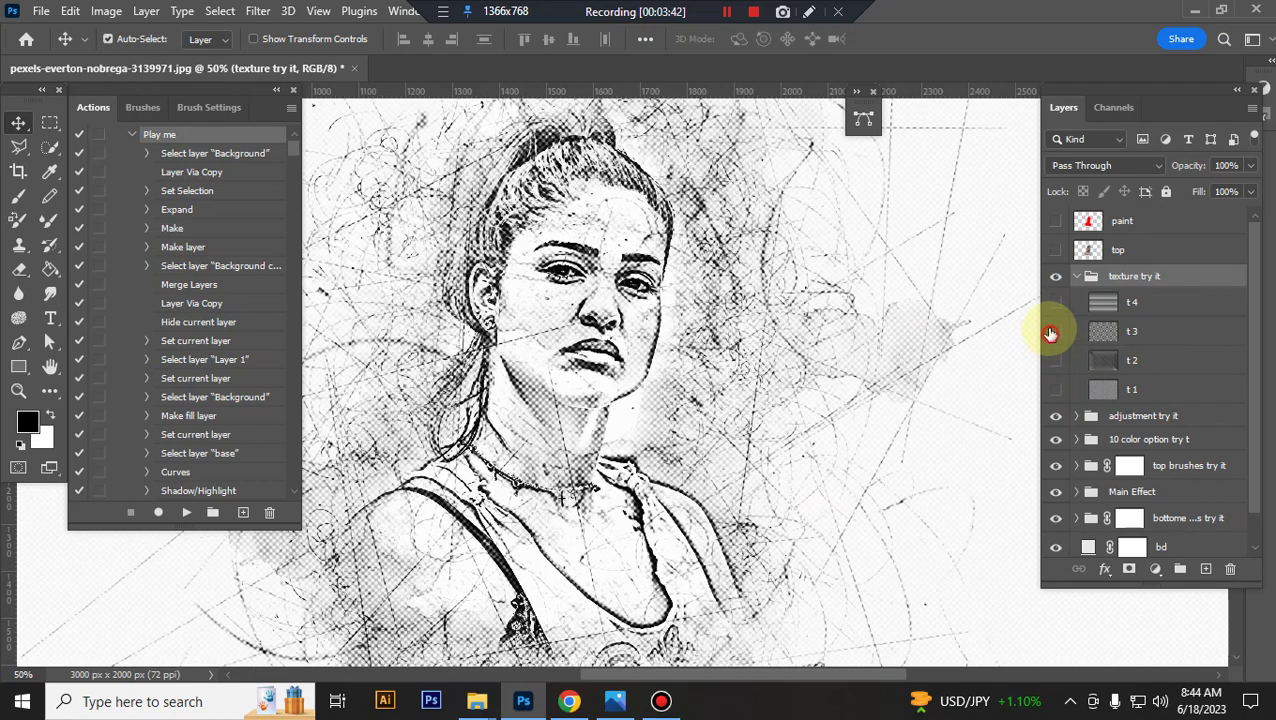
{"action": "left_click", "coordinate": [1056, 334]}
{"action": "left_click", "coordinate": [1055, 303]}
{"action": "left_click", "coordinate": [1055, 304]}
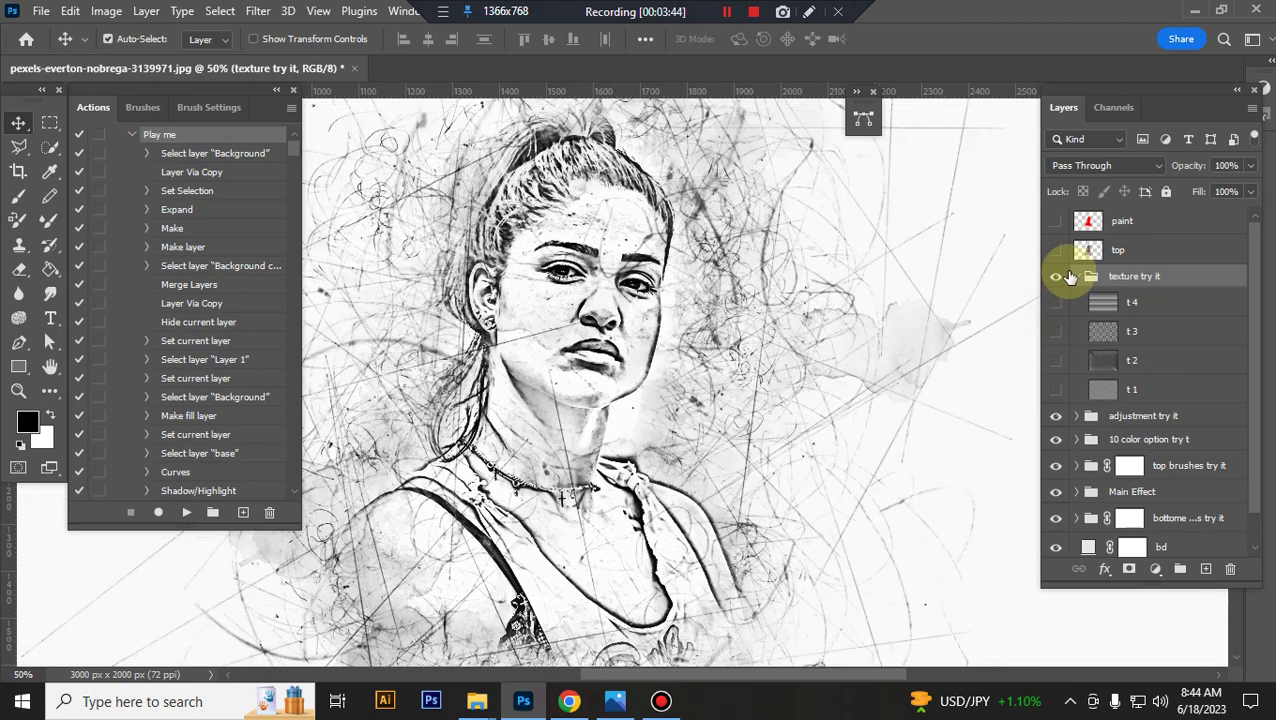
{"action": "left_click", "coordinate": [1077, 277]}
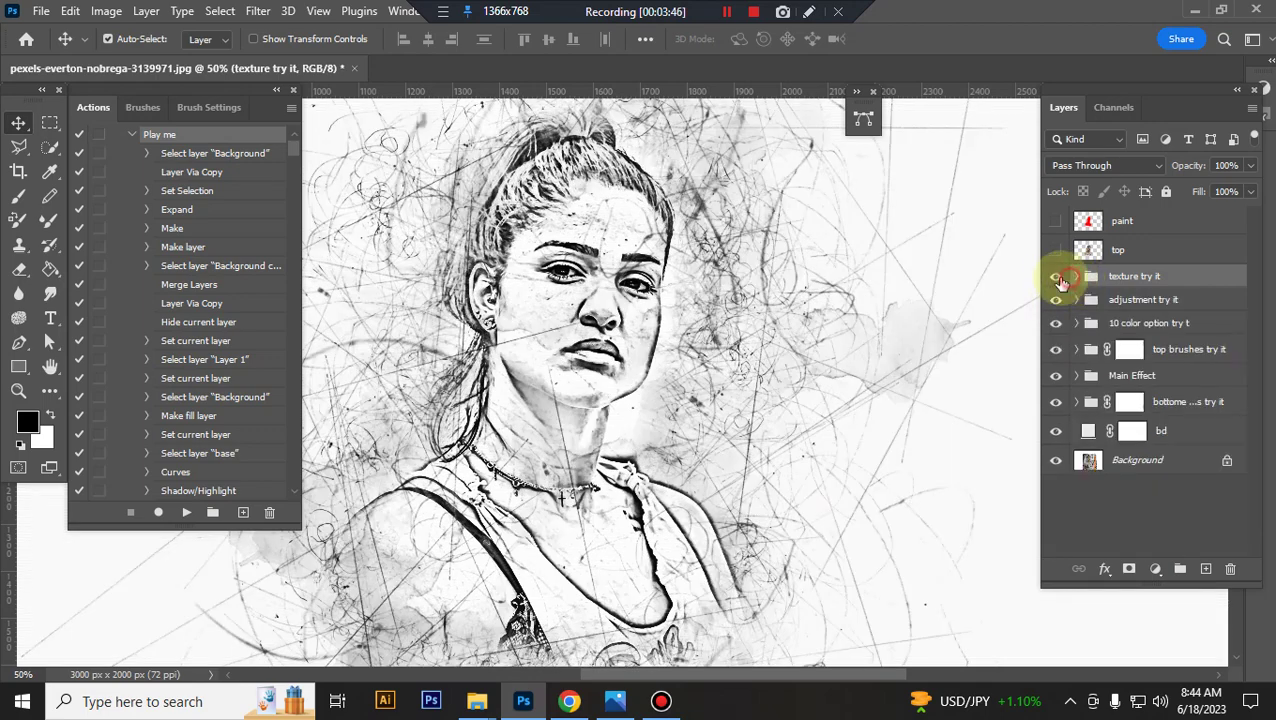
{"action": "left_click", "coordinate": [1056, 277]}
Toggle the 'adjustment try it' group off and on to compare, leaving it visible.
{"action": "left_click", "coordinate": [1058, 299]}
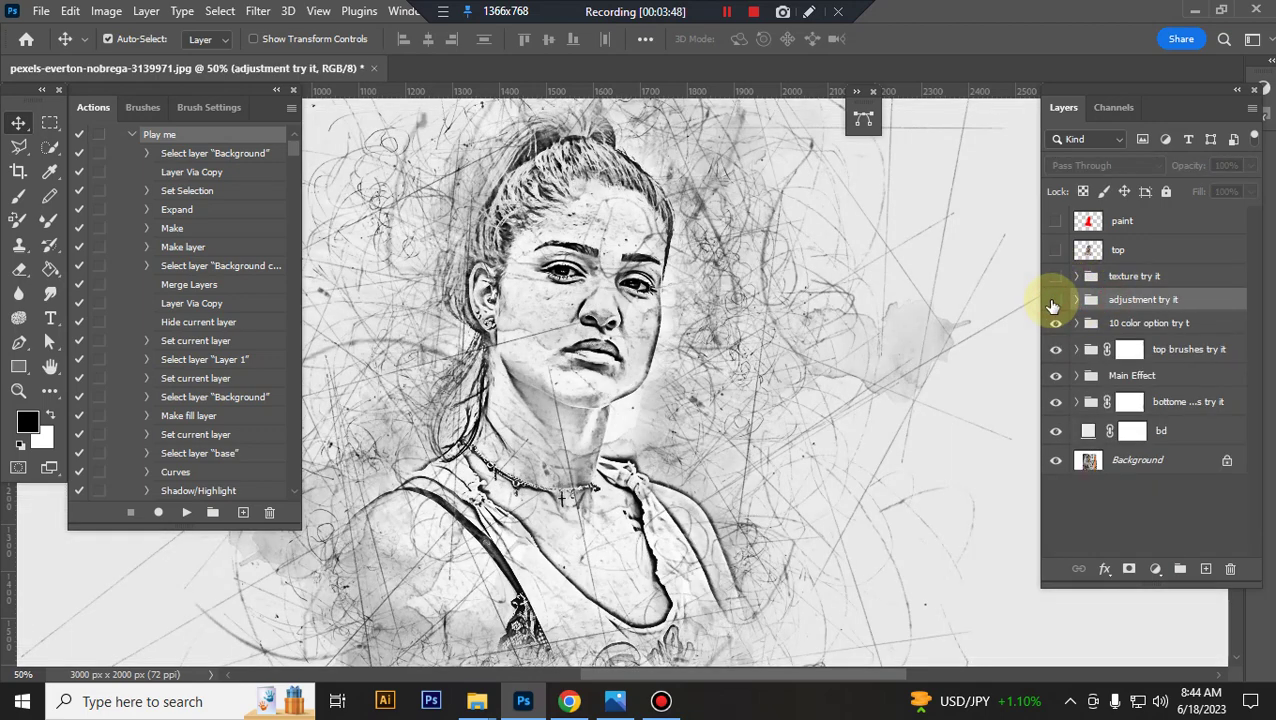
{"action": "left_click", "coordinate": [1055, 300]}
{"action": "left_click", "coordinate": [1055, 300]}
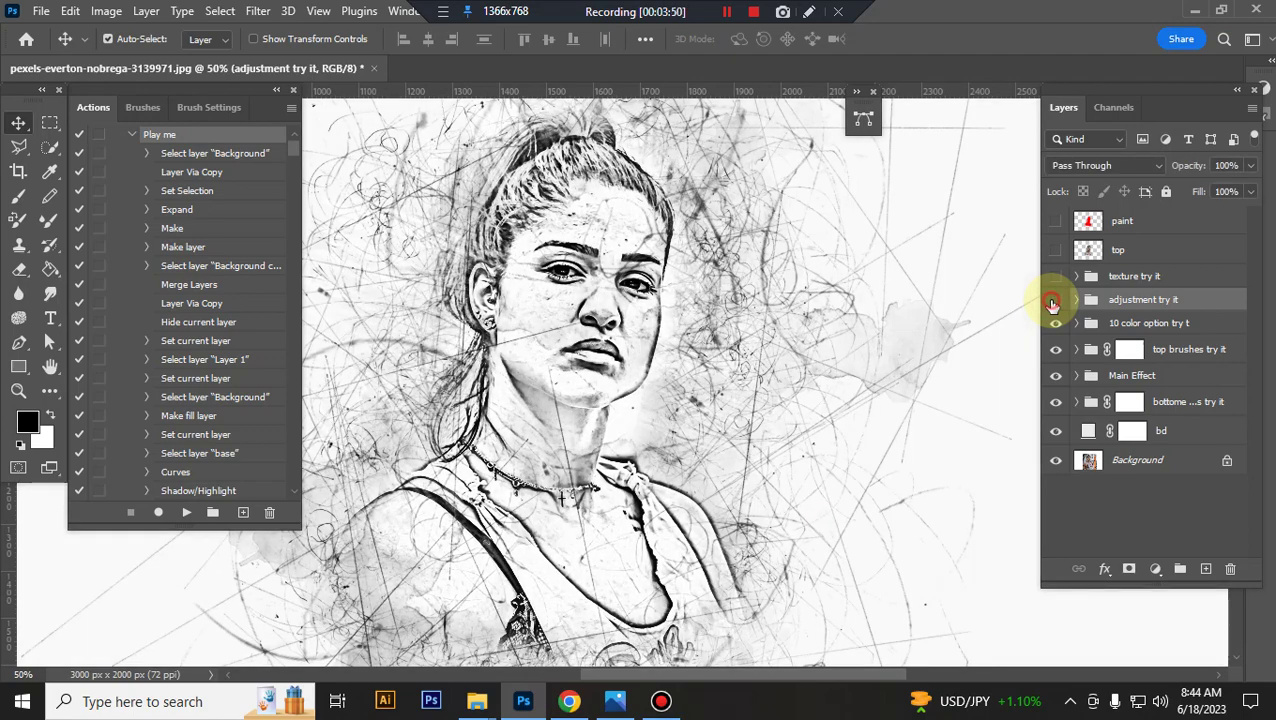
{"action": "left_click", "coordinate": [1056, 300]}
Review Curves 1, lower Brightness/Contrast 1 brightness from -7 to -18, and check Levels 1.
{"action": "left_click", "coordinate": [1077, 300]}
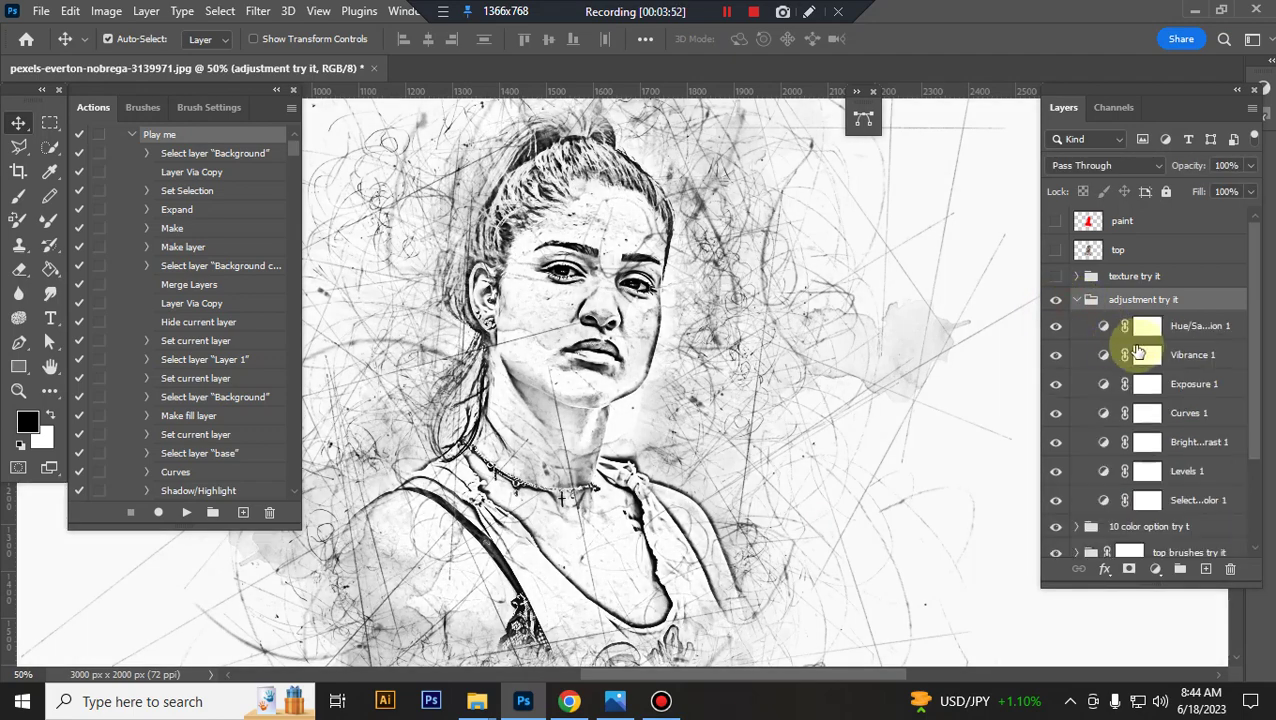
{"action": "double_click", "coordinate": [1105, 415]}
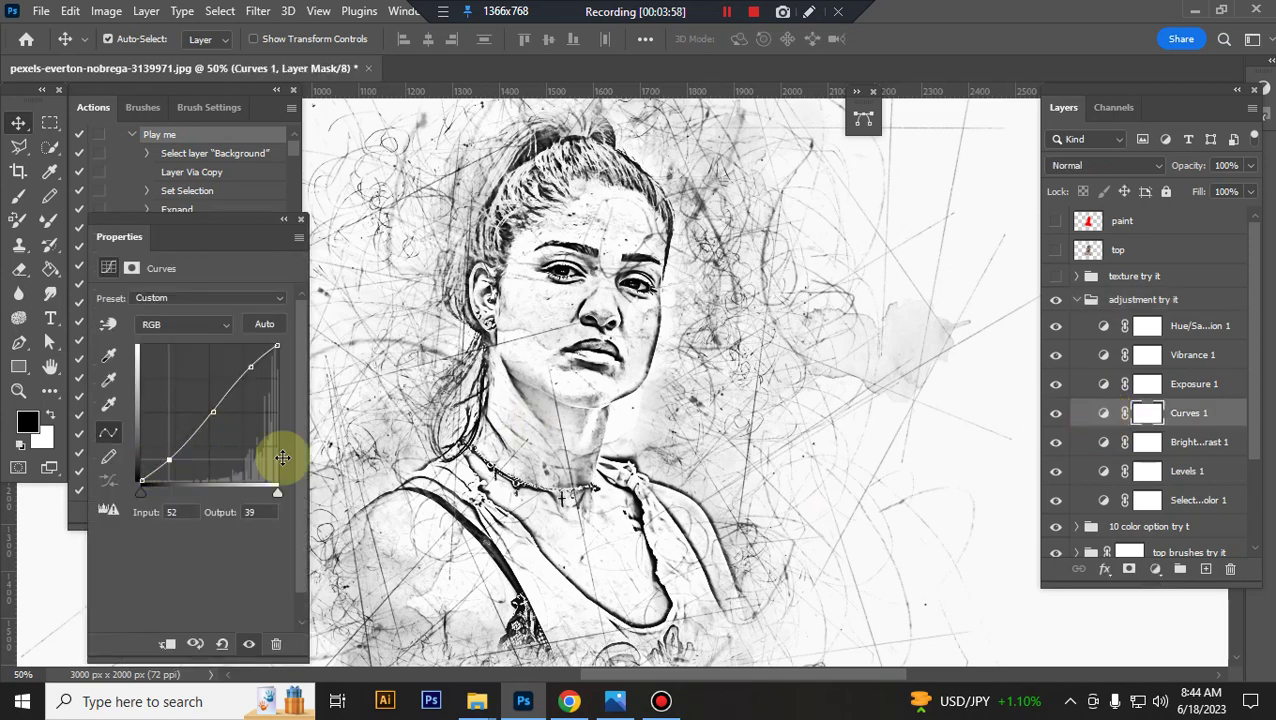
{"action": "double_click", "coordinate": [1105, 447]}
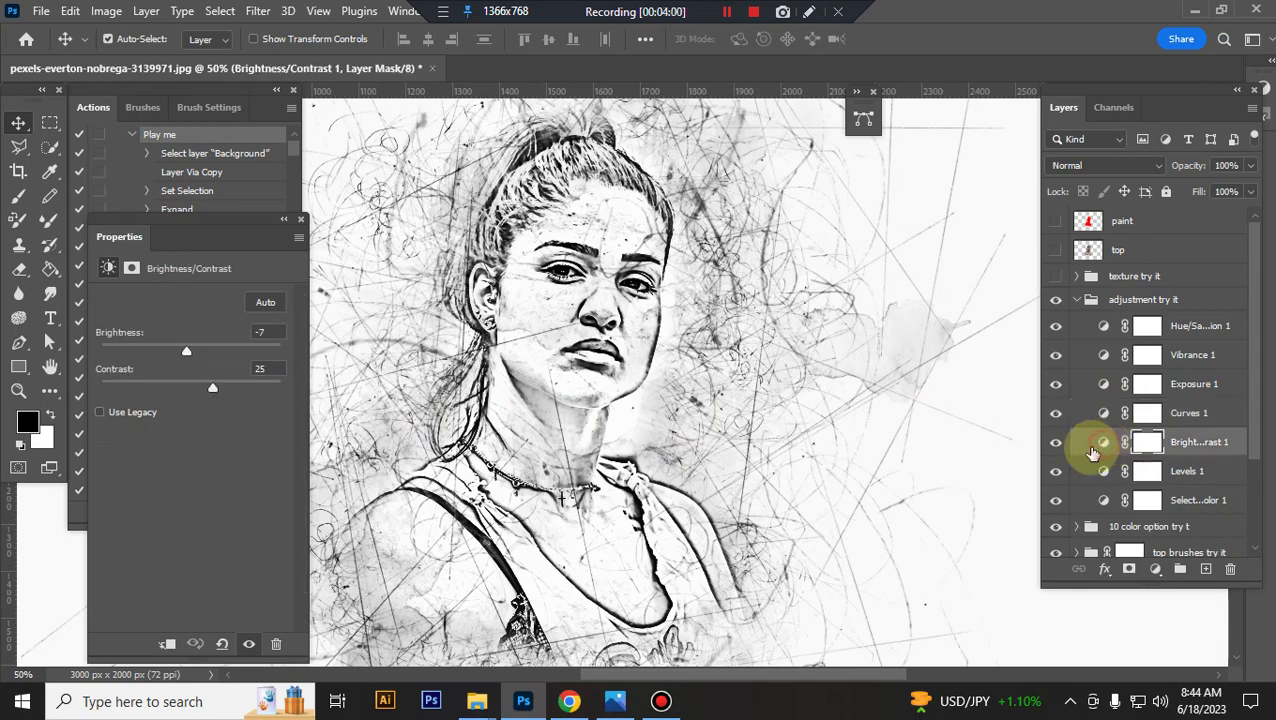
{"action": "left_click_drag", "start_coordinate": [183, 355], "coordinate": [179, 351]}
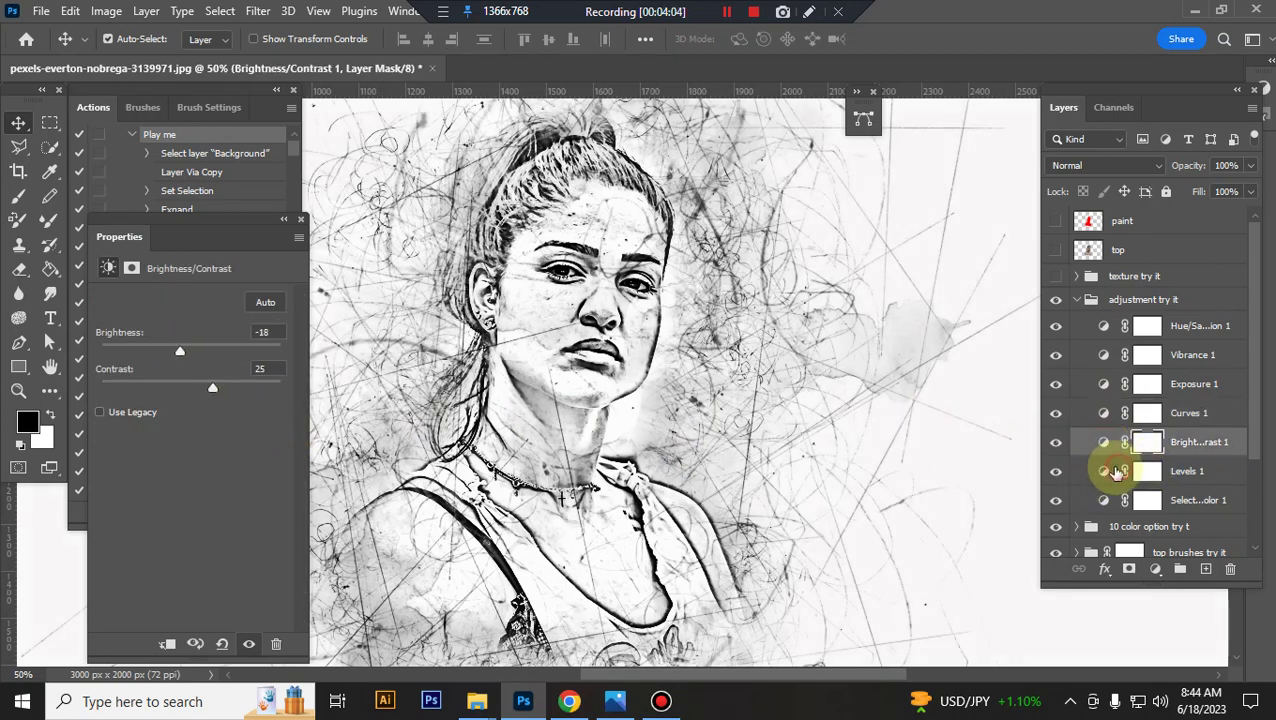
{"action": "left_click", "coordinate": [1106, 471]}
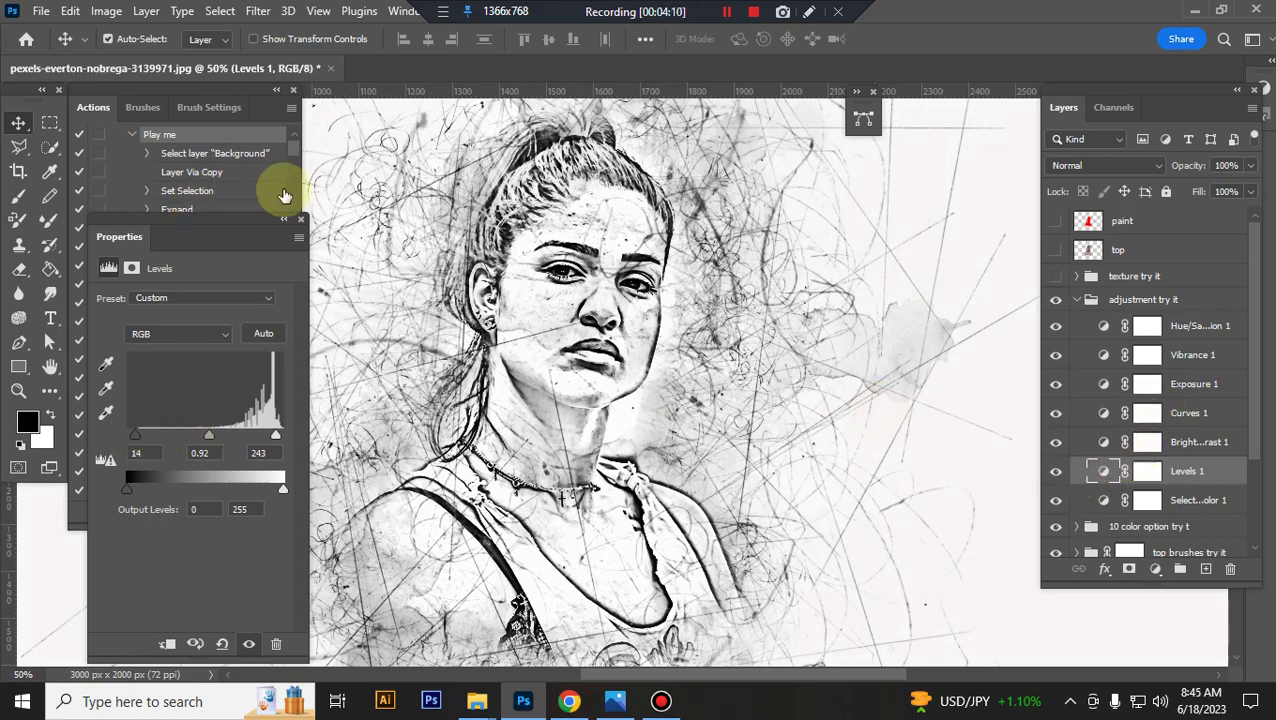
{"action": "left_click", "coordinate": [302, 220]}
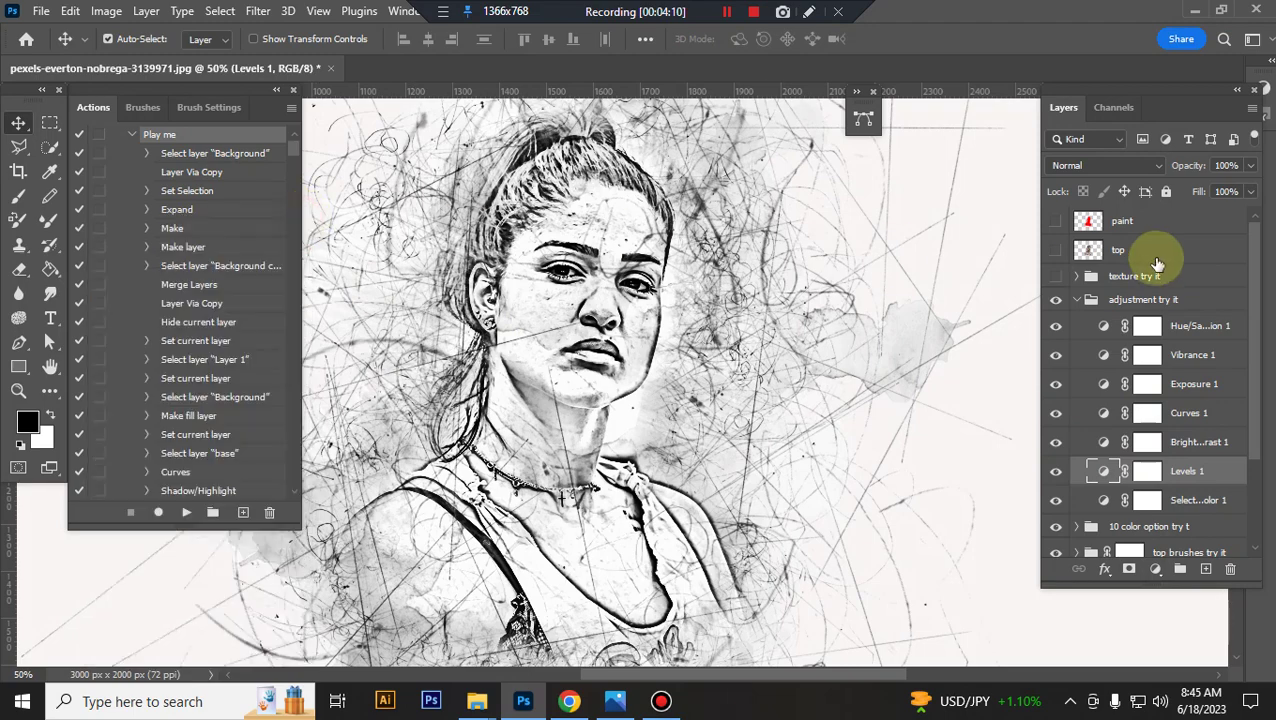
Expand the 10 color option try t group and preview the color 10 olive tint.
{"action": "left_click", "coordinate": [1076, 303]}
{"action": "key", "text": "ctrl+minus"}
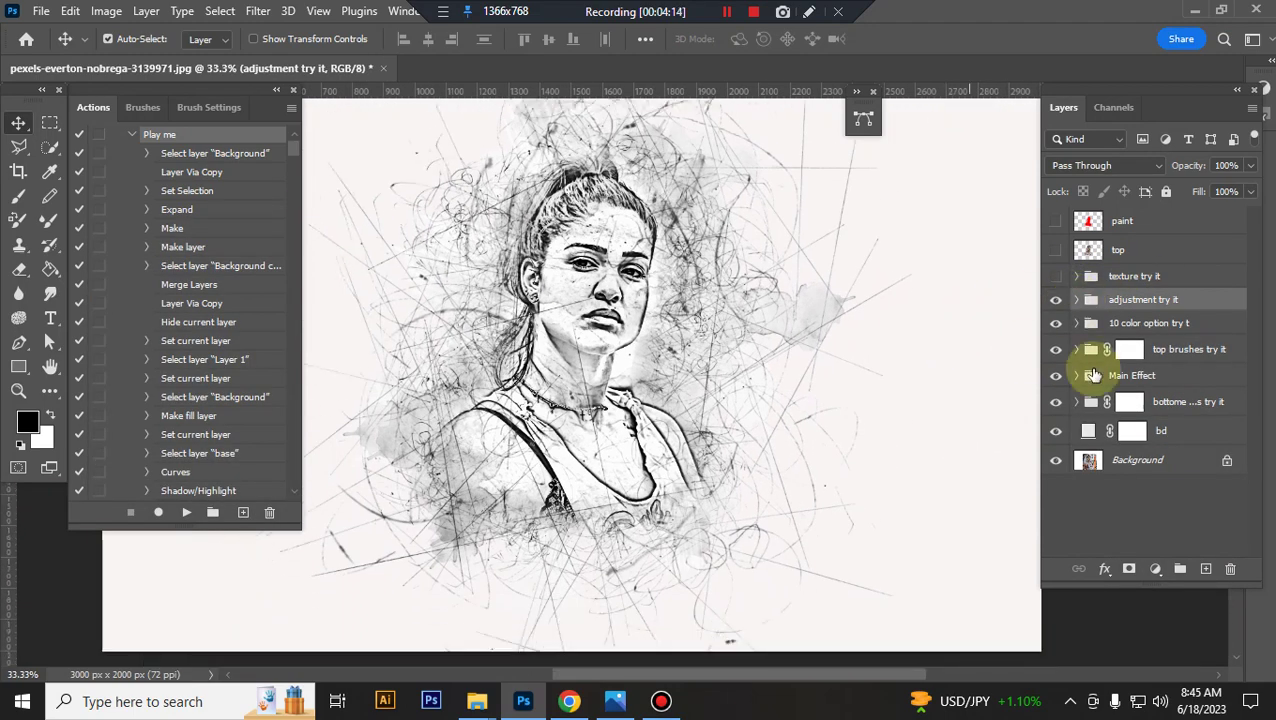
{"action": "left_click", "coordinate": [1095, 323]}
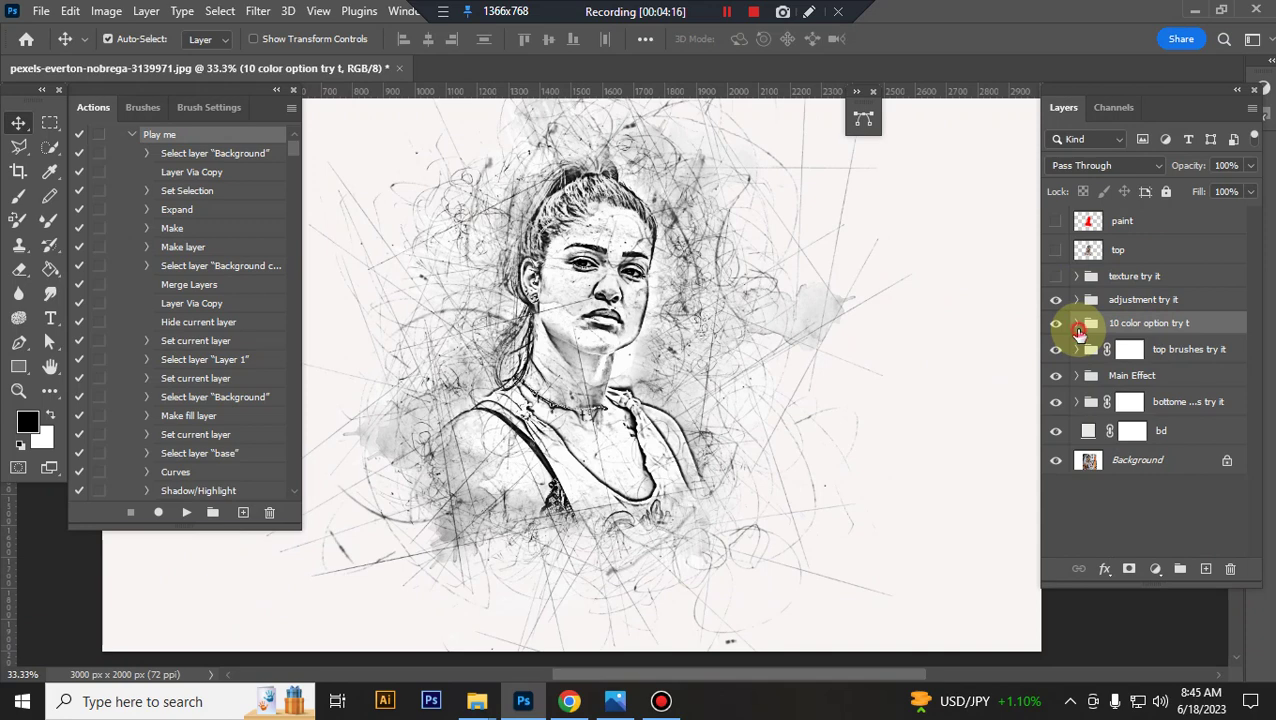
{"action": "left_click", "coordinate": [1077, 325]}
{"action": "left_click", "coordinate": [1058, 351]}
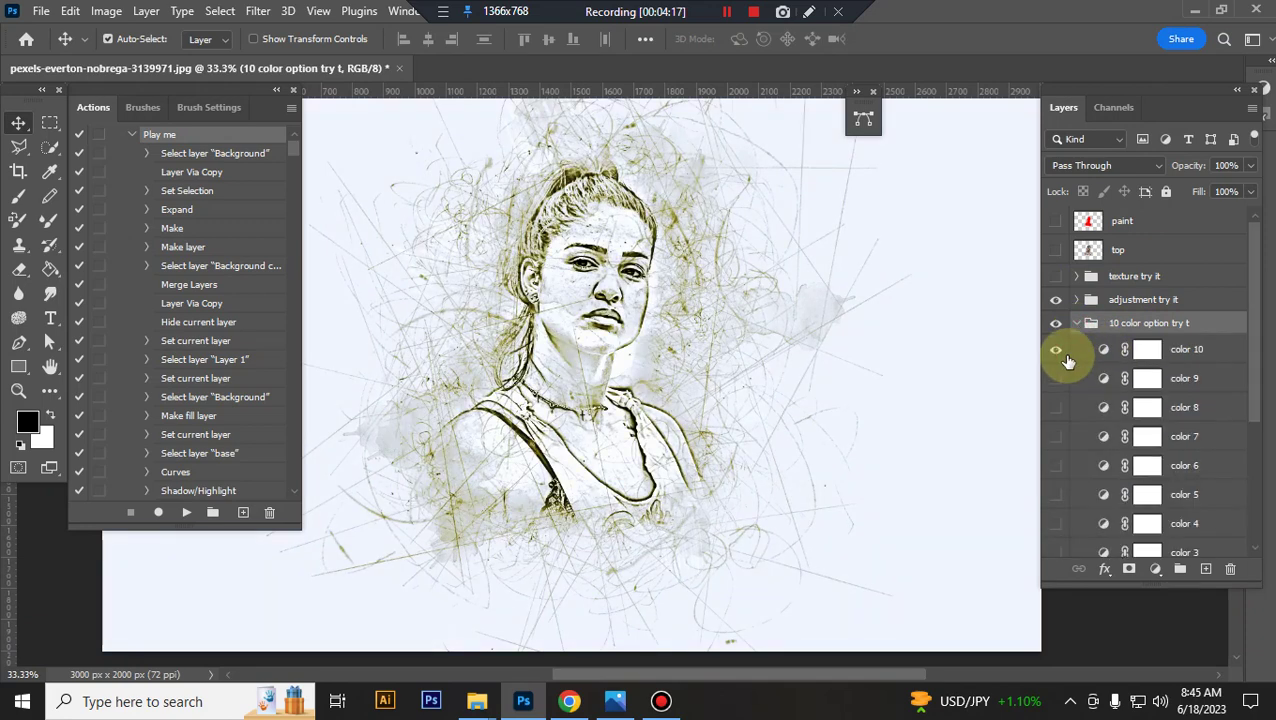
{"action": "left_click", "coordinate": [1055, 350]}
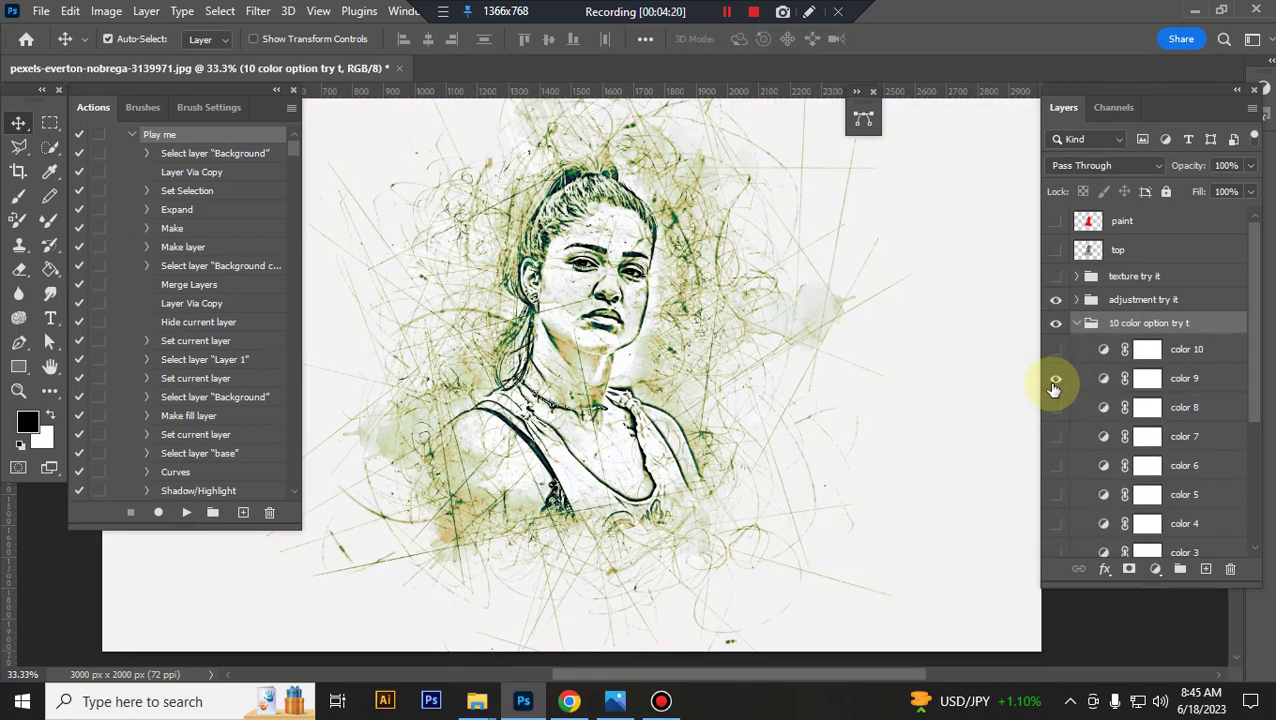
Preview the color 9 through color 6 tints one at a time, including the sepia ones.
{"action": "left_click", "coordinate": [1055, 378]}
{"action": "left_click", "coordinate": [1056, 407]}
{"action": "left_click", "coordinate": [1056, 408]}
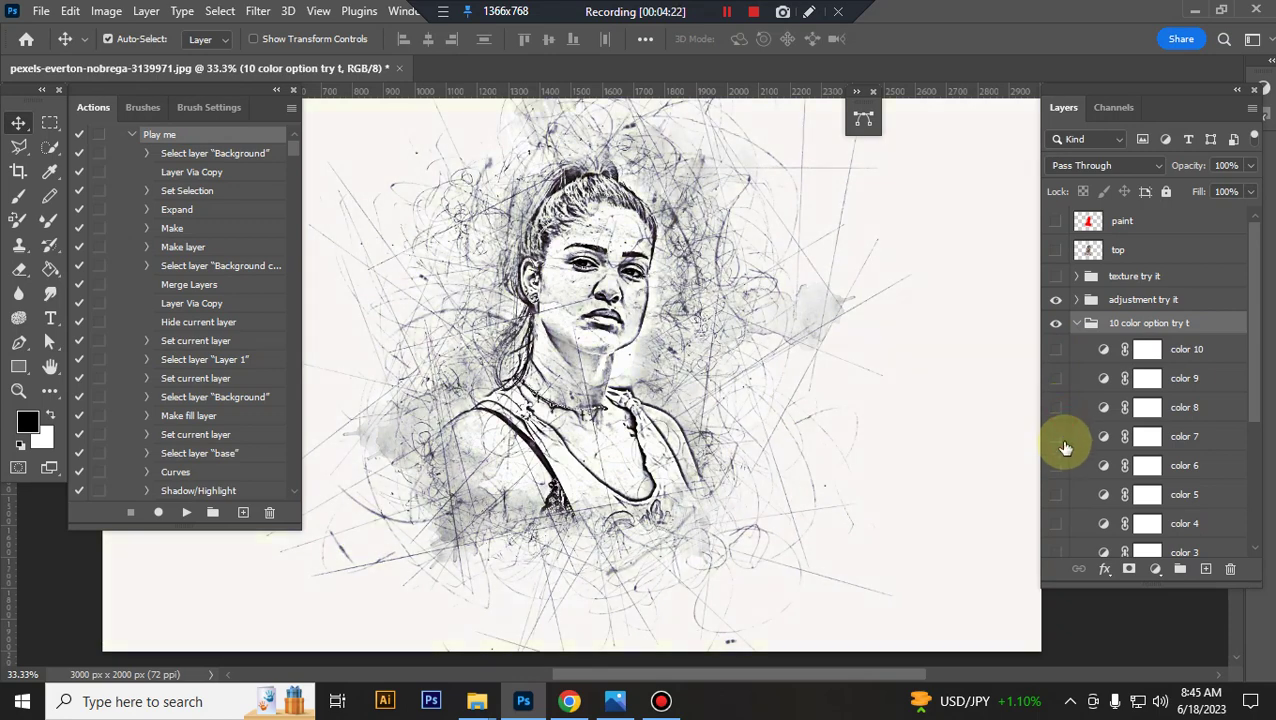
{"action": "left_click", "coordinate": [1056, 437]}
{"action": "left_click", "coordinate": [1056, 437]}
{"action": "left_click", "coordinate": [1056, 466]}
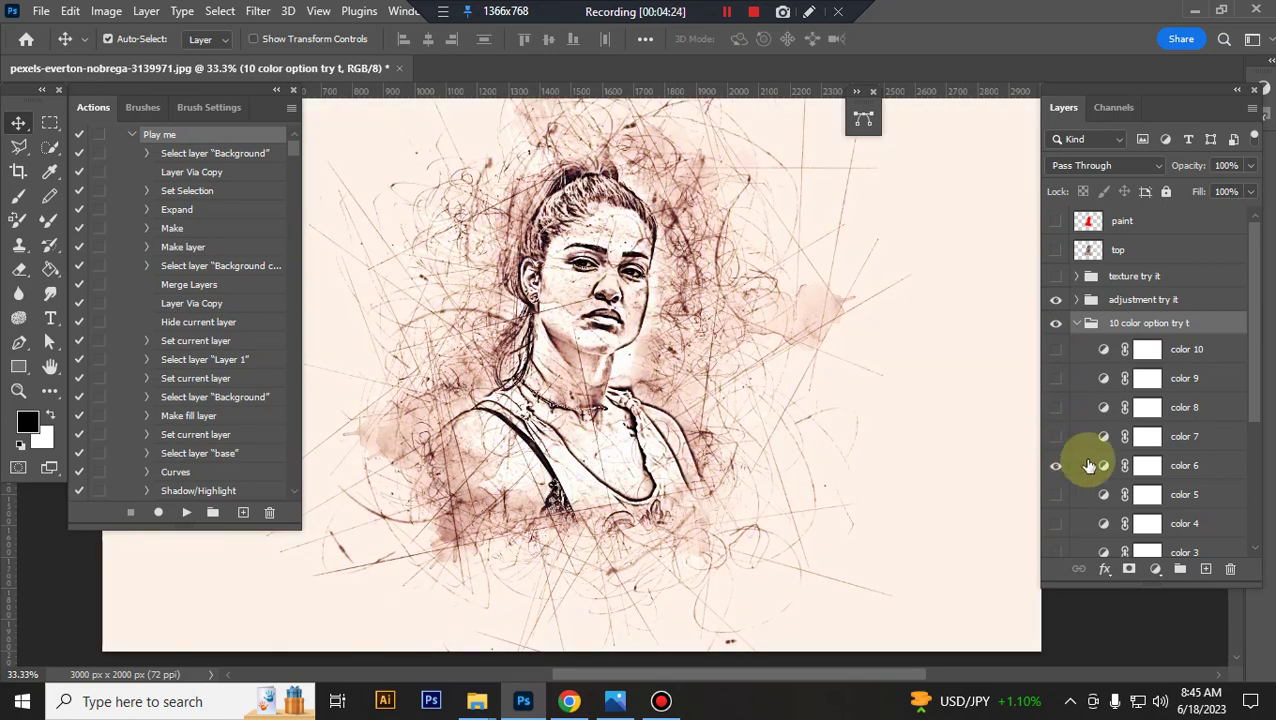
{"action": "scroll", "coordinate": [1060, 440], "scroll_direction": "down", "scroll_amount": 2}
{"action": "left_click", "coordinate": [1056, 352]}
Preview the color 5 through color 1 tints, then hide all, leaving the sketch black-and-white.
{"action": "left_click", "coordinate": [1056, 378]}
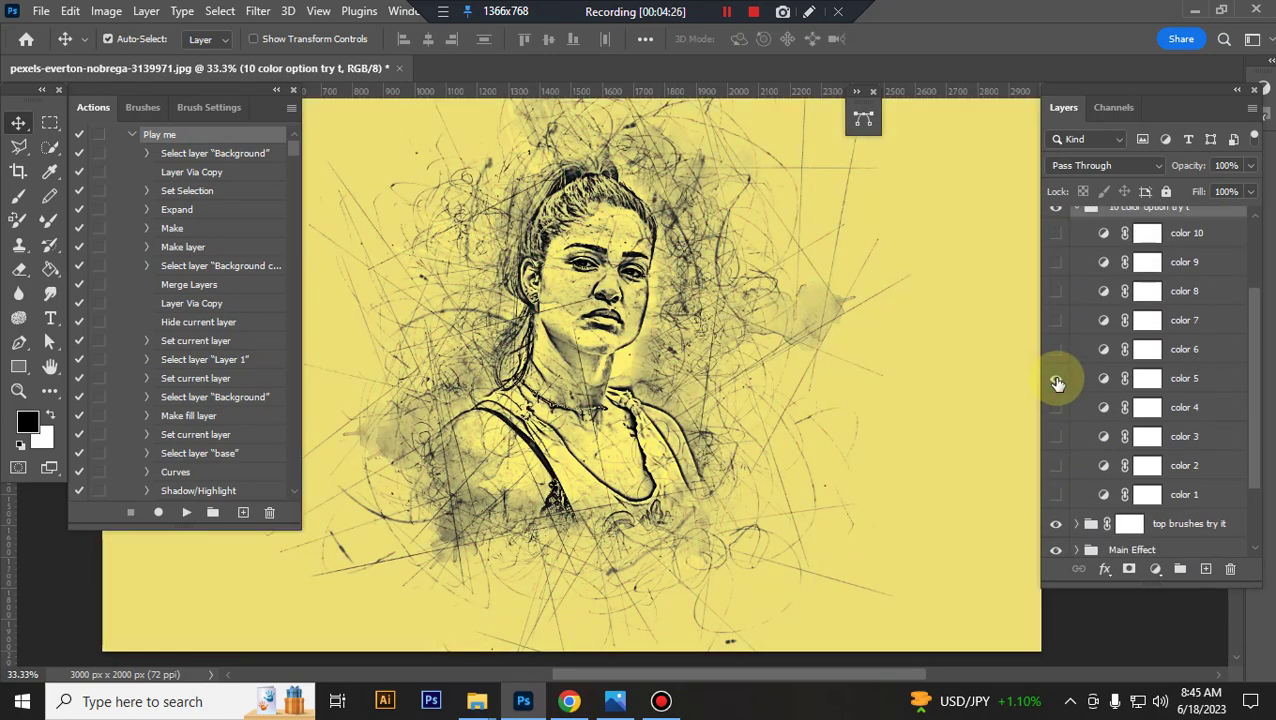
{"action": "left_click", "coordinate": [1056, 408]}
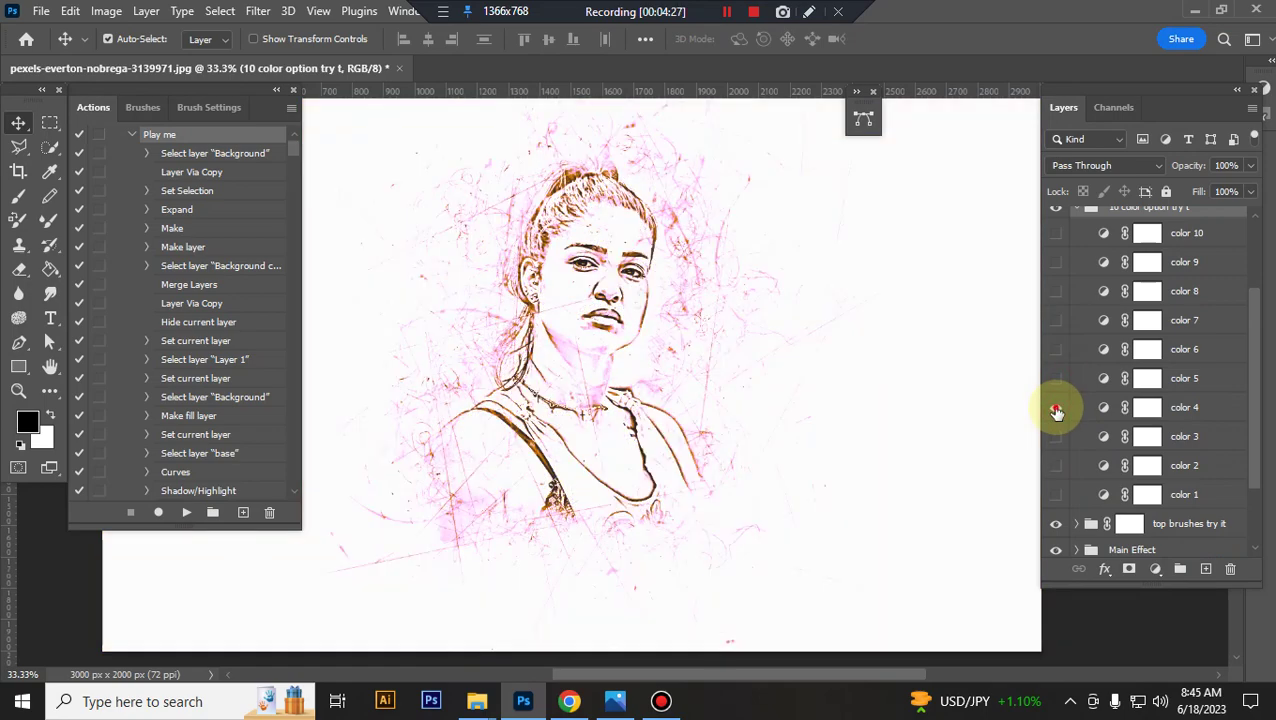
{"action": "left_click", "coordinate": [1056, 408]}
{"action": "left_click", "coordinate": [1055, 437]}
{"action": "left_click", "coordinate": [1056, 440]}
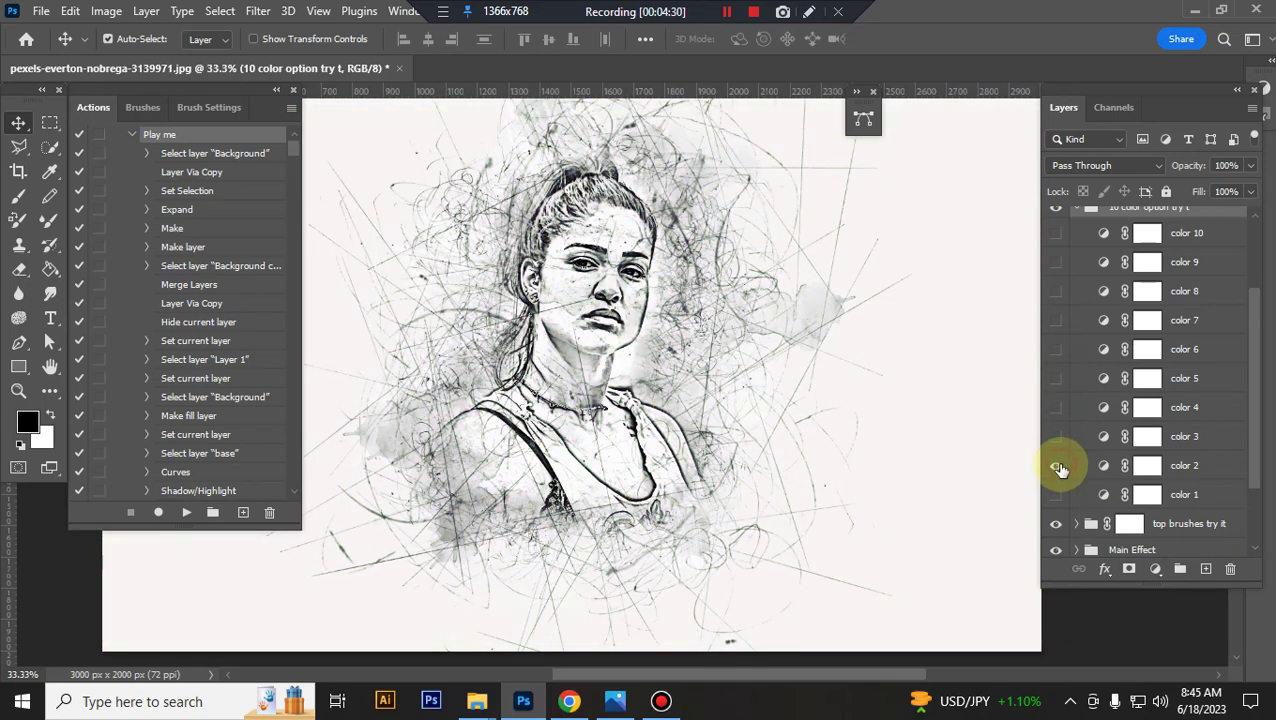
{"action": "left_click", "coordinate": [1056, 465]}
{"action": "left_click", "coordinate": [1056, 494]}
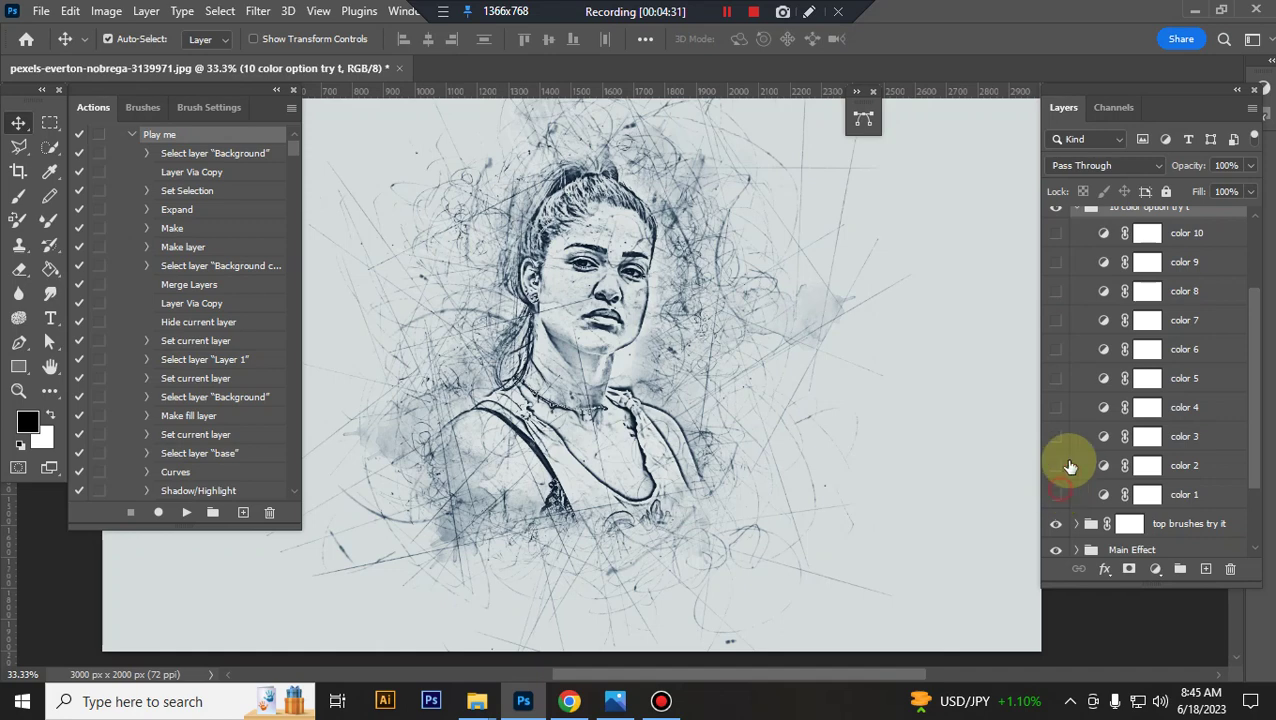
{"action": "left_click", "coordinate": [1056, 494]}
{"action": "scroll", "coordinate": [1100, 400], "scroll_direction": "up", "scroll_amount": 3}
{"action": "scroll", "coordinate": [1095, 340], "scroll_direction": "up", "scroll_amount": 1}
{"action": "left_click", "coordinate": [1077, 323]}
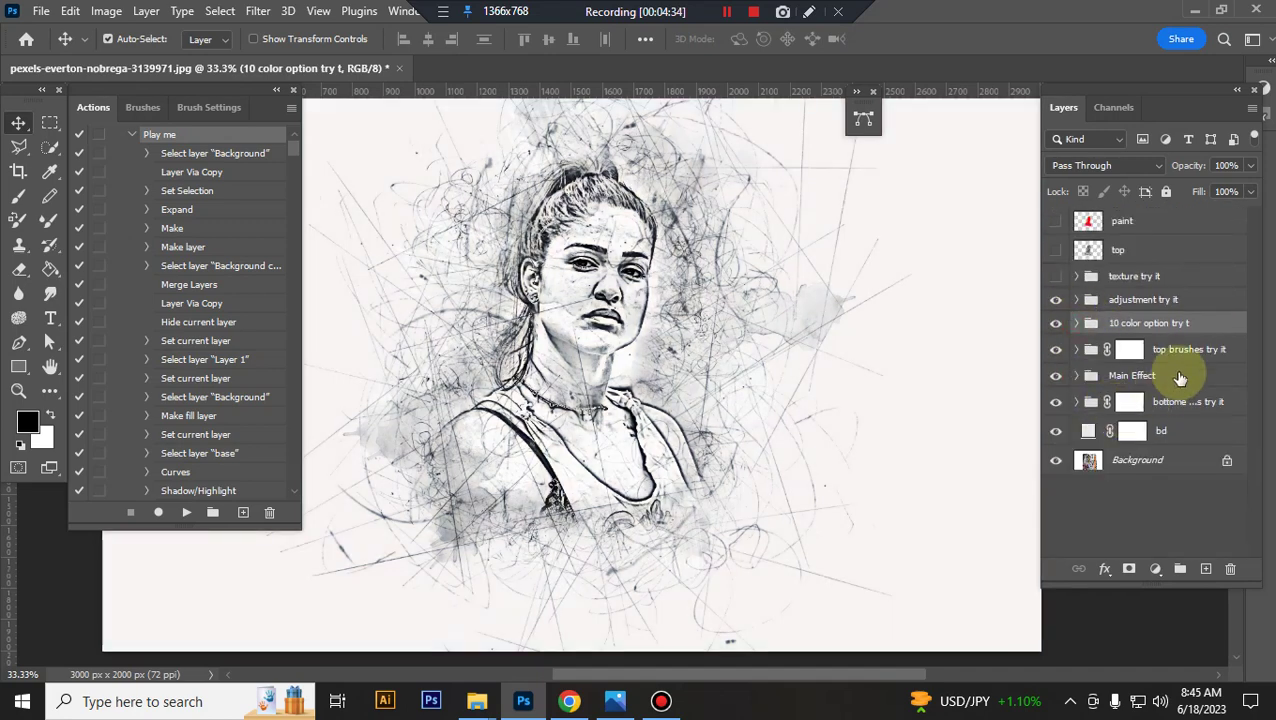
Compare the sketch with and without the top brushes try it group, then expand it.
{"action": "left_click", "coordinate": [1129, 352]}
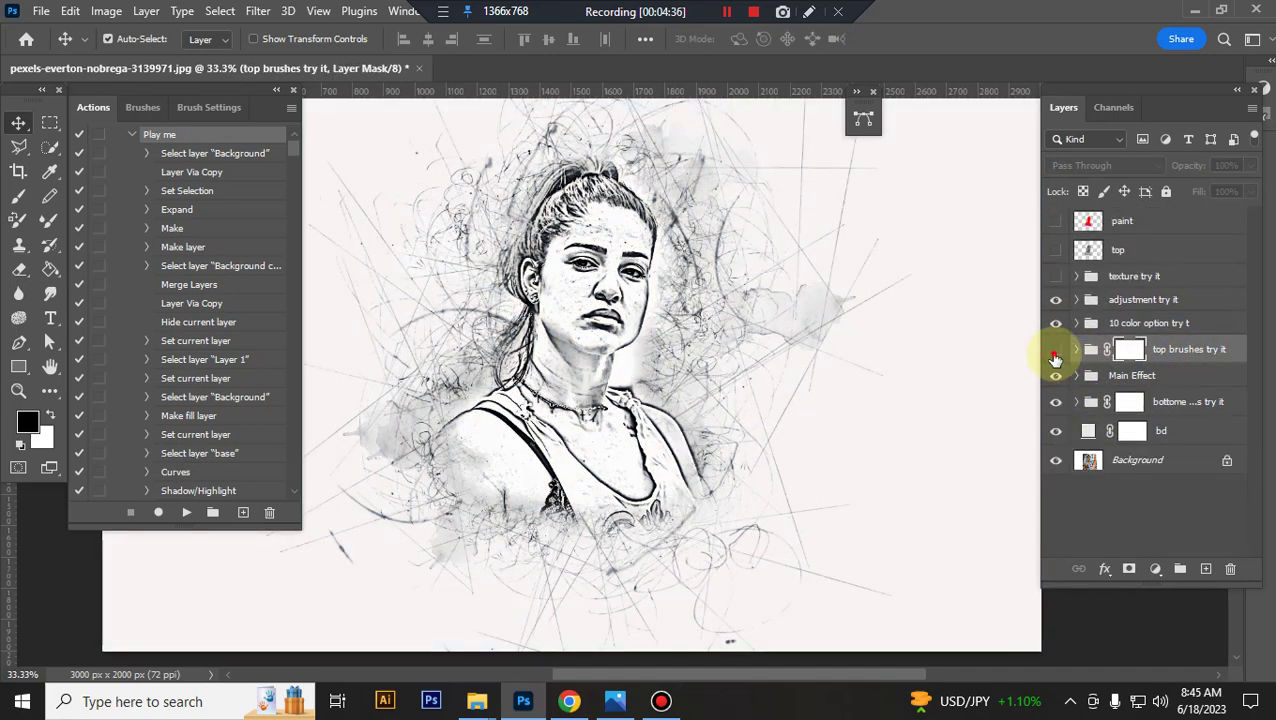
{"action": "left_click", "coordinate": [1055, 352]}
{"action": "left_click", "coordinate": [1055, 357]}
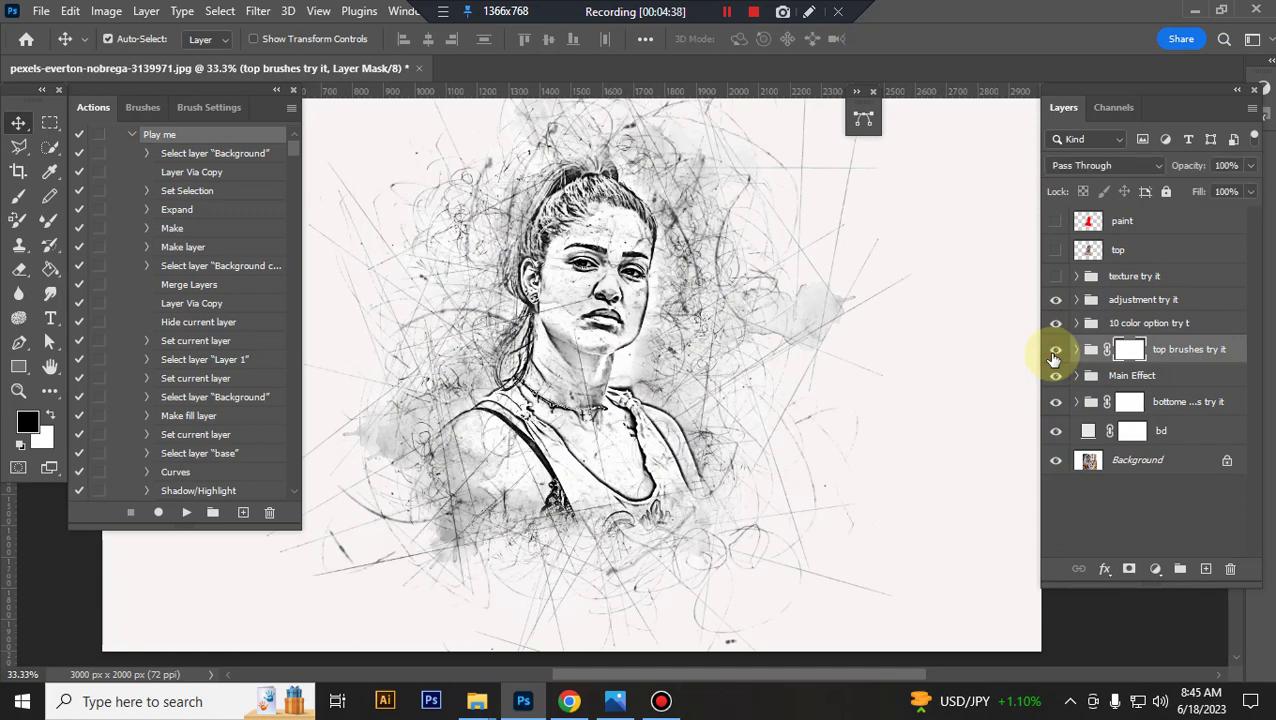
{"action": "left_click", "coordinate": [1066, 357]}
{"action": "left_click", "coordinate": [1076, 352]}
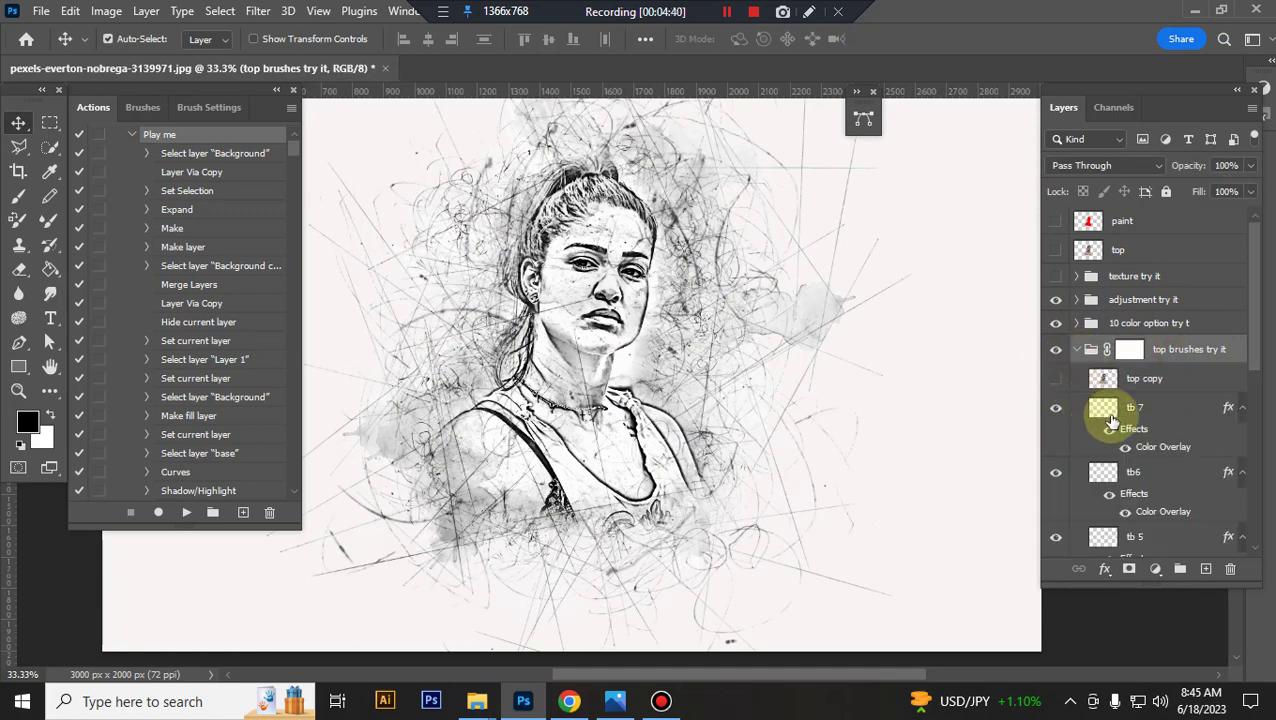
Move tb 7 left and down and enlarge it to about 108%; shrink tb6 to about 89%.
{"action": "left_click", "coordinate": [1153, 410]}
{"action": "key", "text": "ctrl+t"}
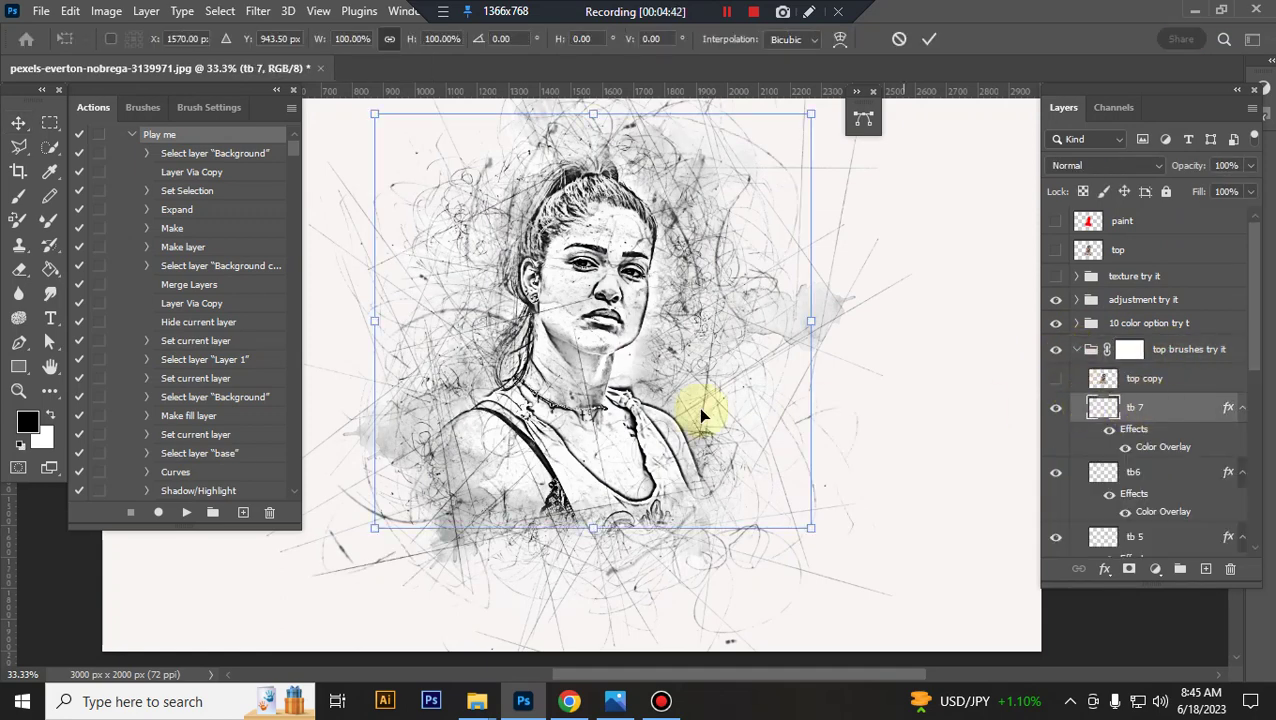
{"action": "left_click_drag", "start_coordinate": [681, 304], "coordinate": [663, 328]}
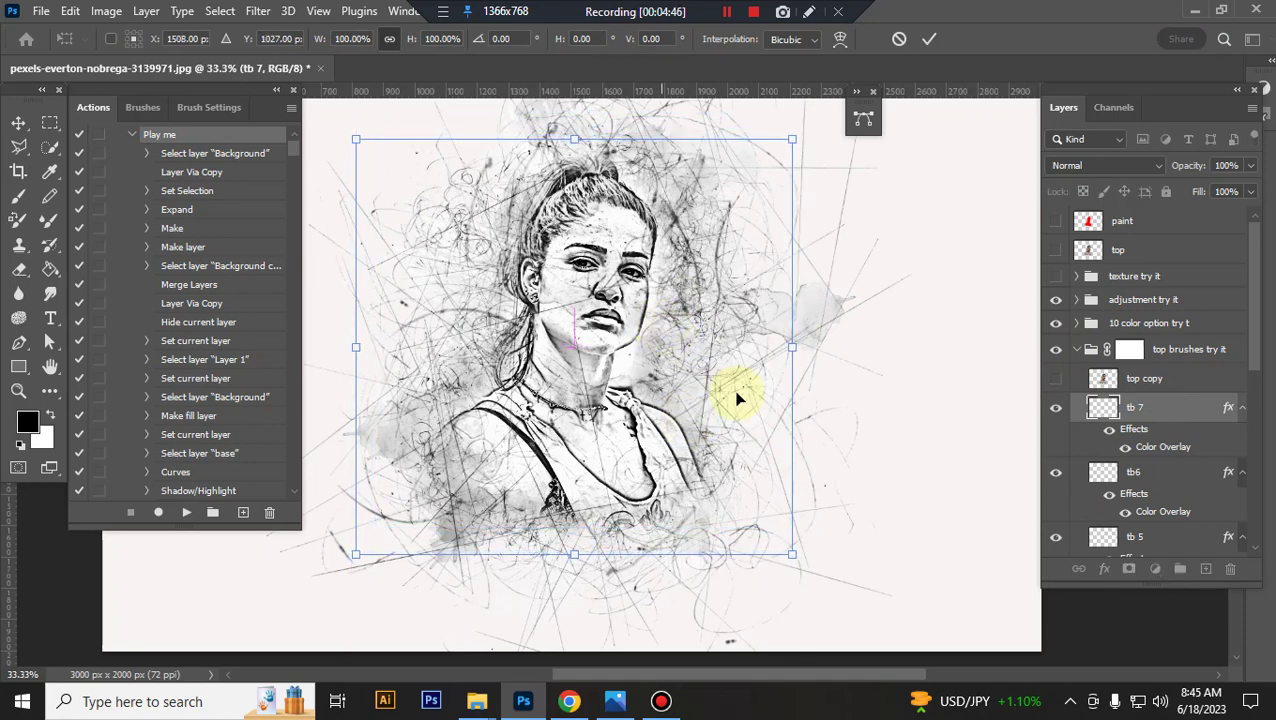
{"action": "left_click_drag", "start_coordinate": [792, 555], "coordinate": [809, 570]}
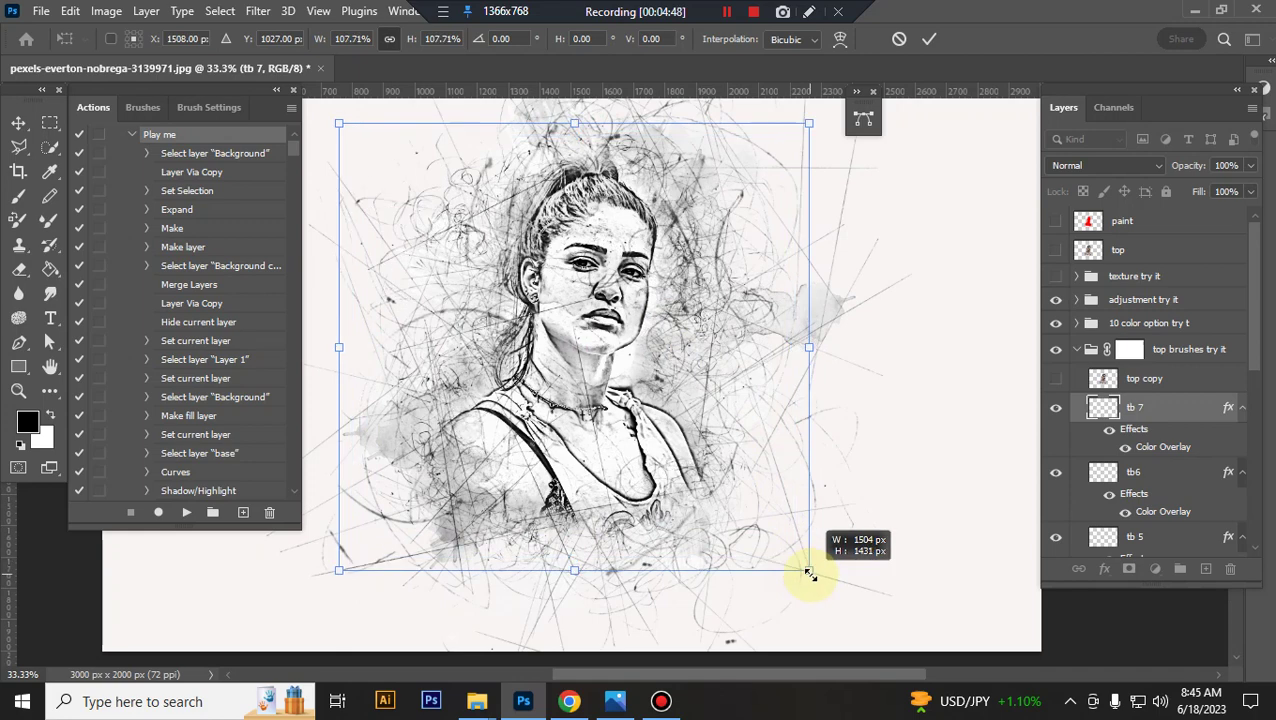
{"action": "key", "text": "Return"}
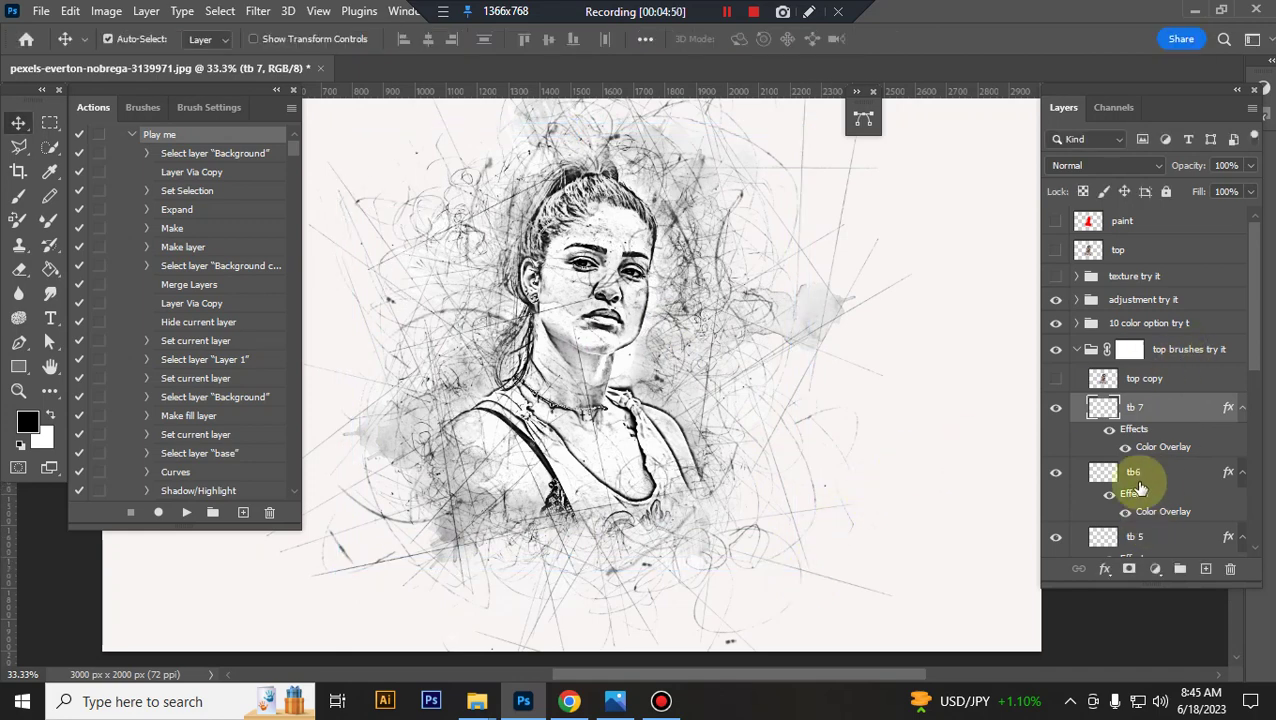
{"action": "left_click", "coordinate": [1147, 476]}
{"action": "key", "text": "ctrl+t"}
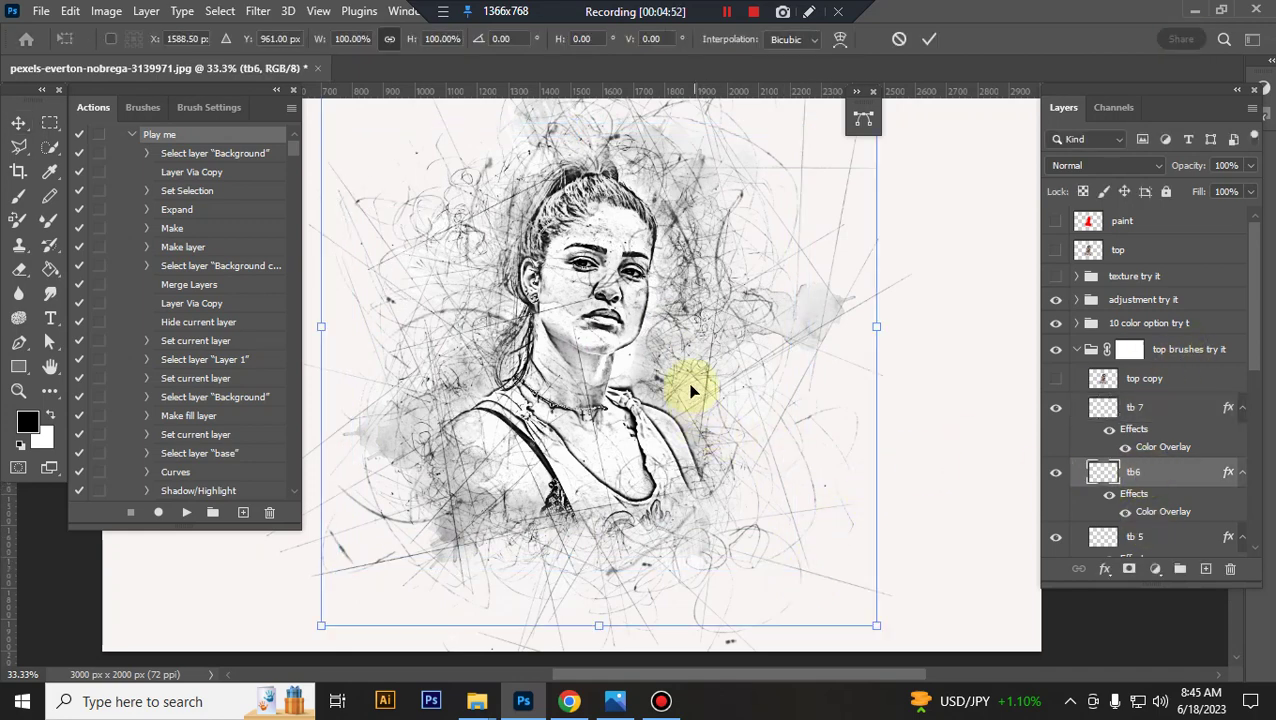
{"action": "left_click_drag", "start_coordinate": [877, 625], "coordinate": [840, 586]}
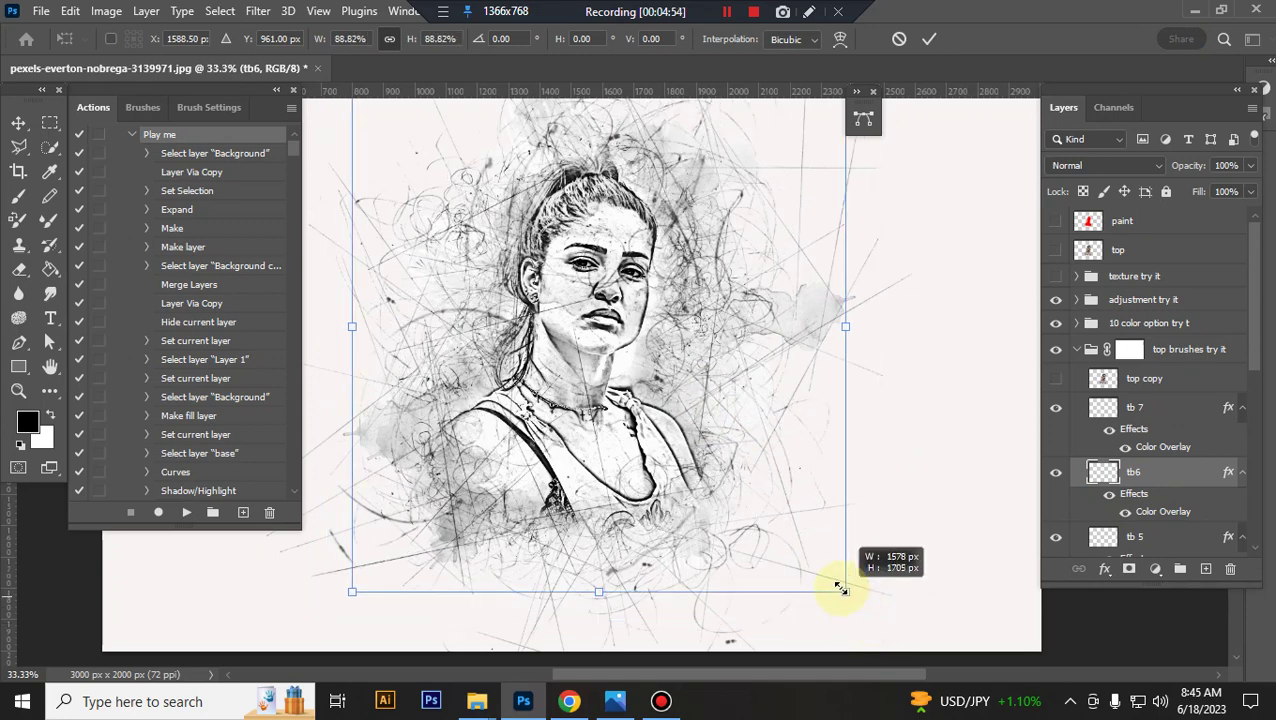
{"action": "key", "text": "Return"}
Move the tb 5 strokes left and down, and shift tb 4 to the right.
{"action": "scroll", "coordinate": [1150, 450], "scroll_direction": "down", "scroll_amount": 3}
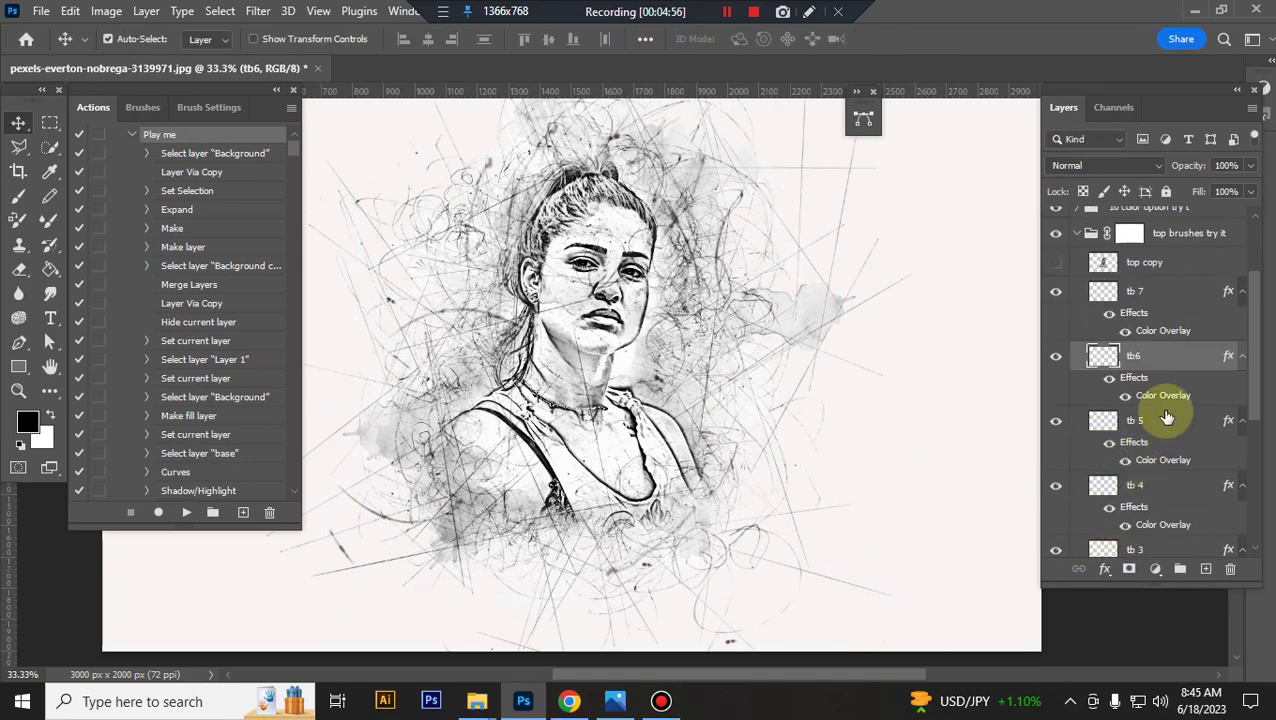
{"action": "left_click", "coordinate": [1166, 418]}
{"action": "key", "text": "ctrl+t"}
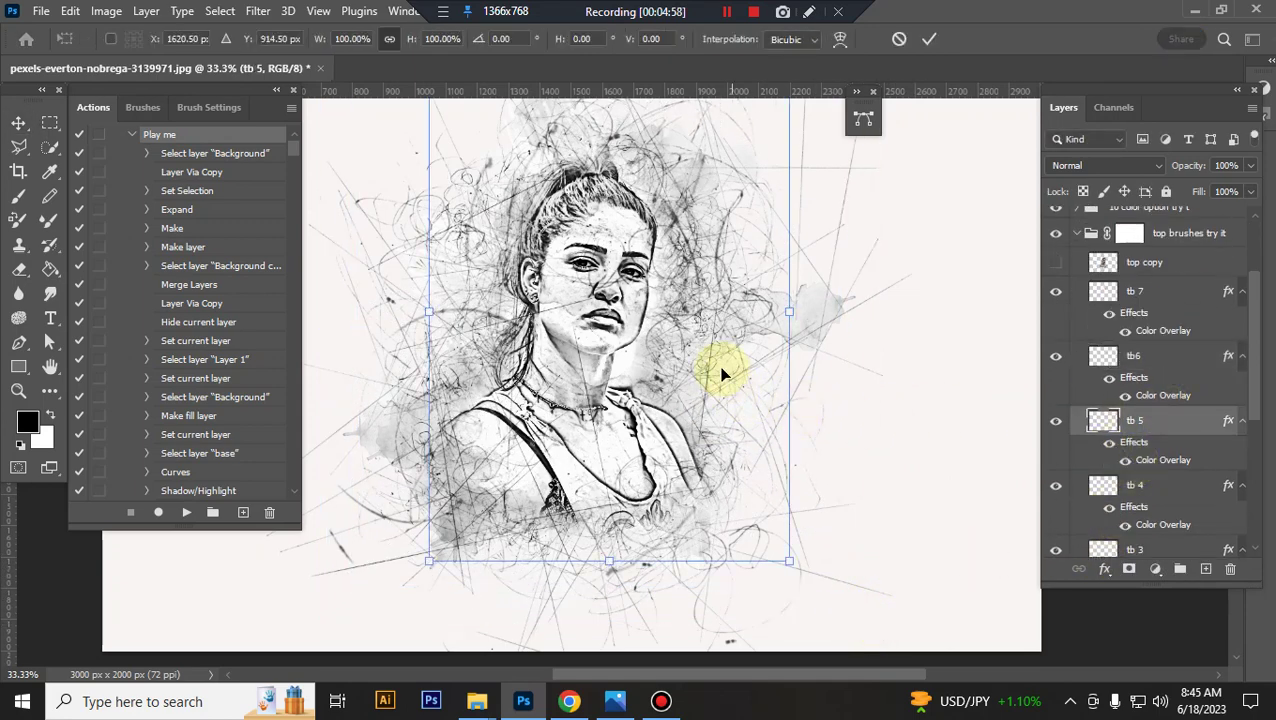
{"action": "left_click_drag", "start_coordinate": [723, 374], "coordinate": [713, 412]}
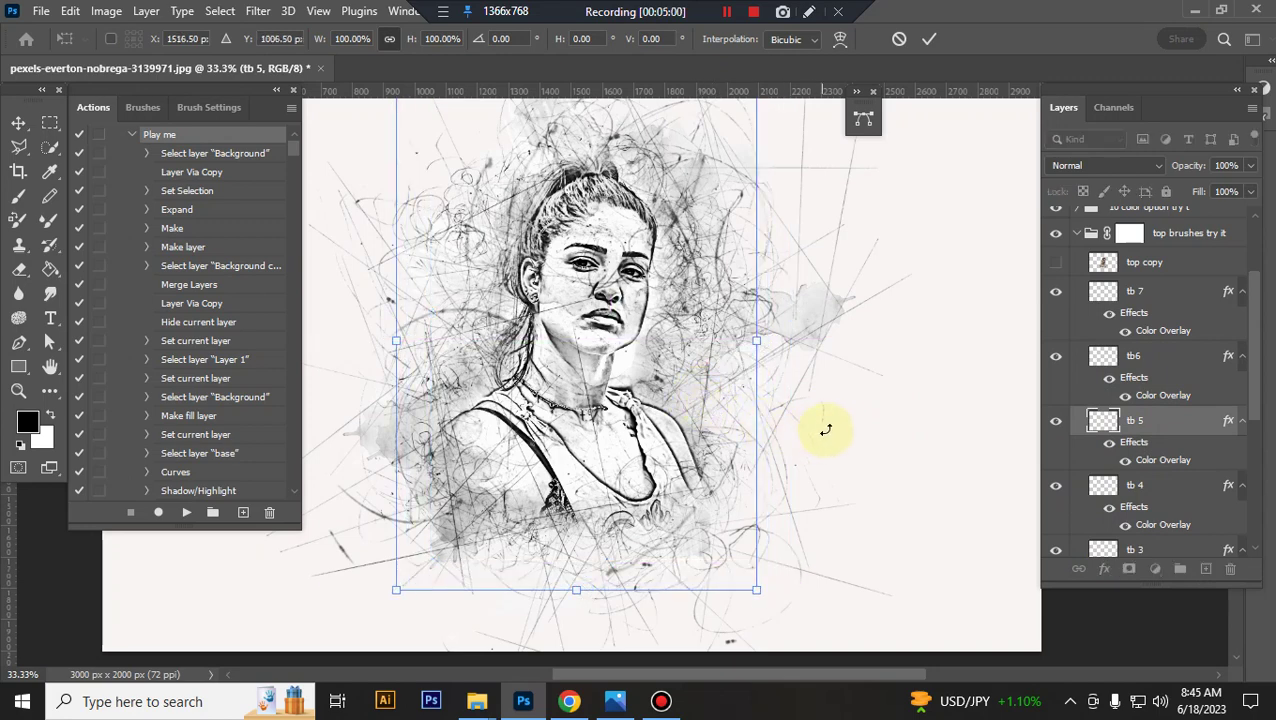
{"action": "left_click_drag", "start_coordinate": [660, 318], "coordinate": [664, 334]}
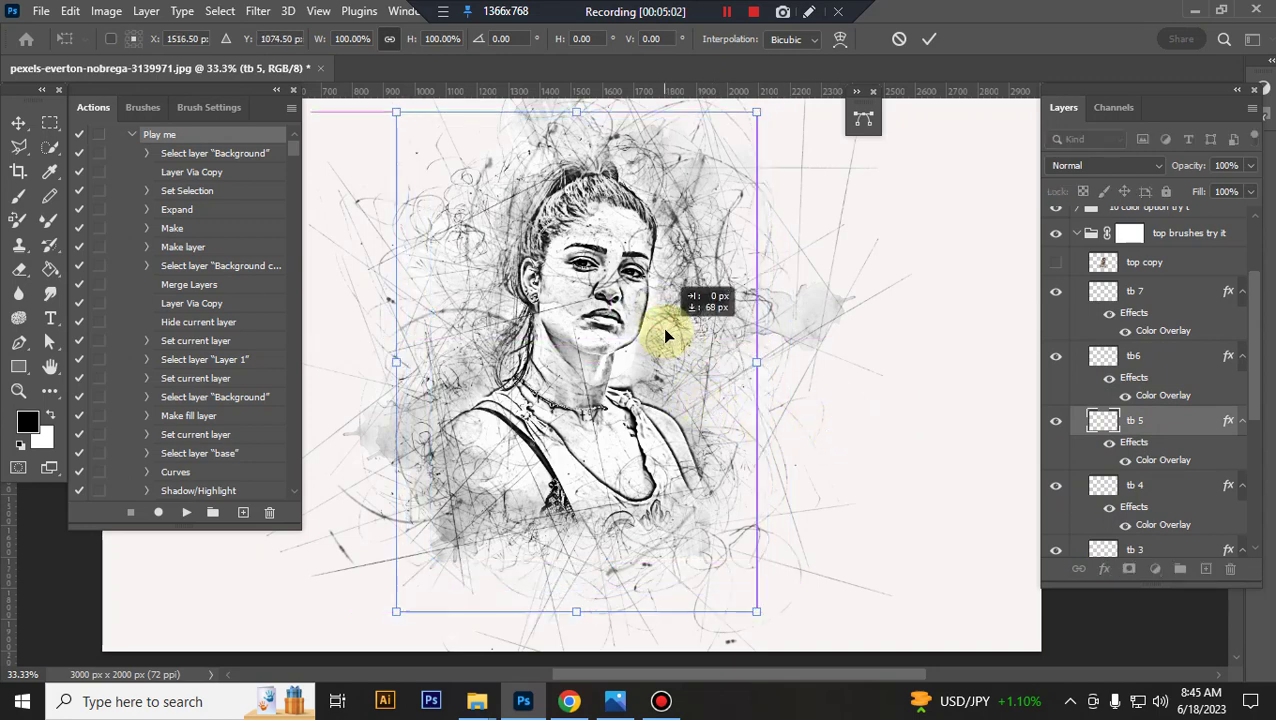
{"action": "key", "text": "Return"}
{"action": "scroll", "coordinate": [1180, 478], "scroll_direction": "down", "scroll_amount": 1}
{"action": "left_click", "coordinate": [1145, 481]}
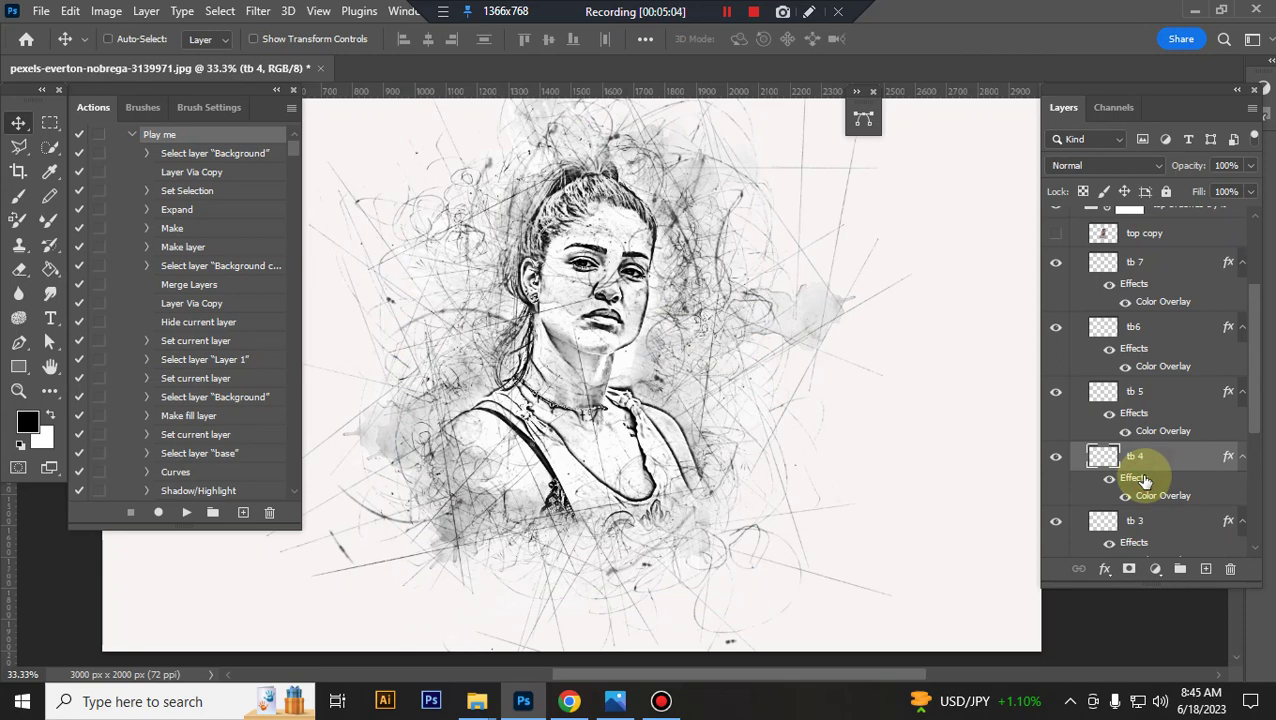
{"action": "key", "text": "ctrl+t"}
{"action": "left_click_drag", "start_coordinate": [592, 410], "coordinate": [645, 412]}
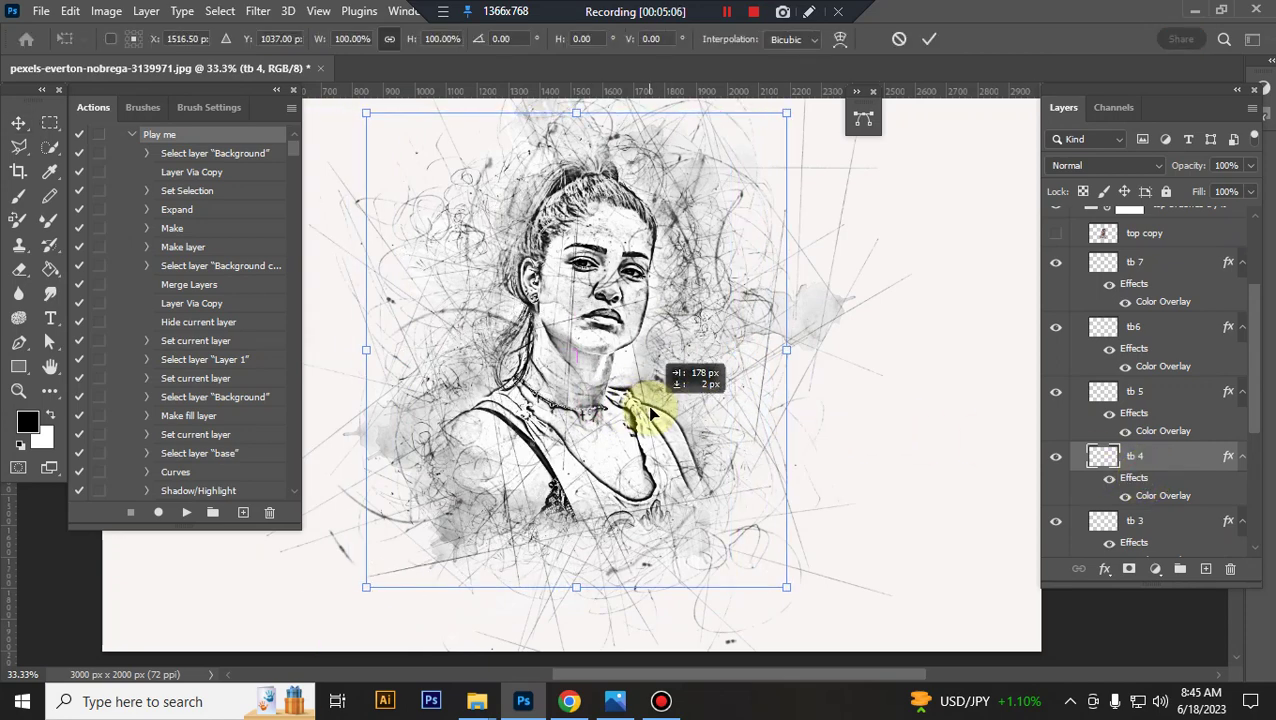
{"action": "key", "text": "Return"}
Reposition the tb 3 strokes and move tb 2 up and to the right.
{"action": "scroll", "coordinate": [1160, 430], "scroll_direction": "down", "scroll_amount": 3}
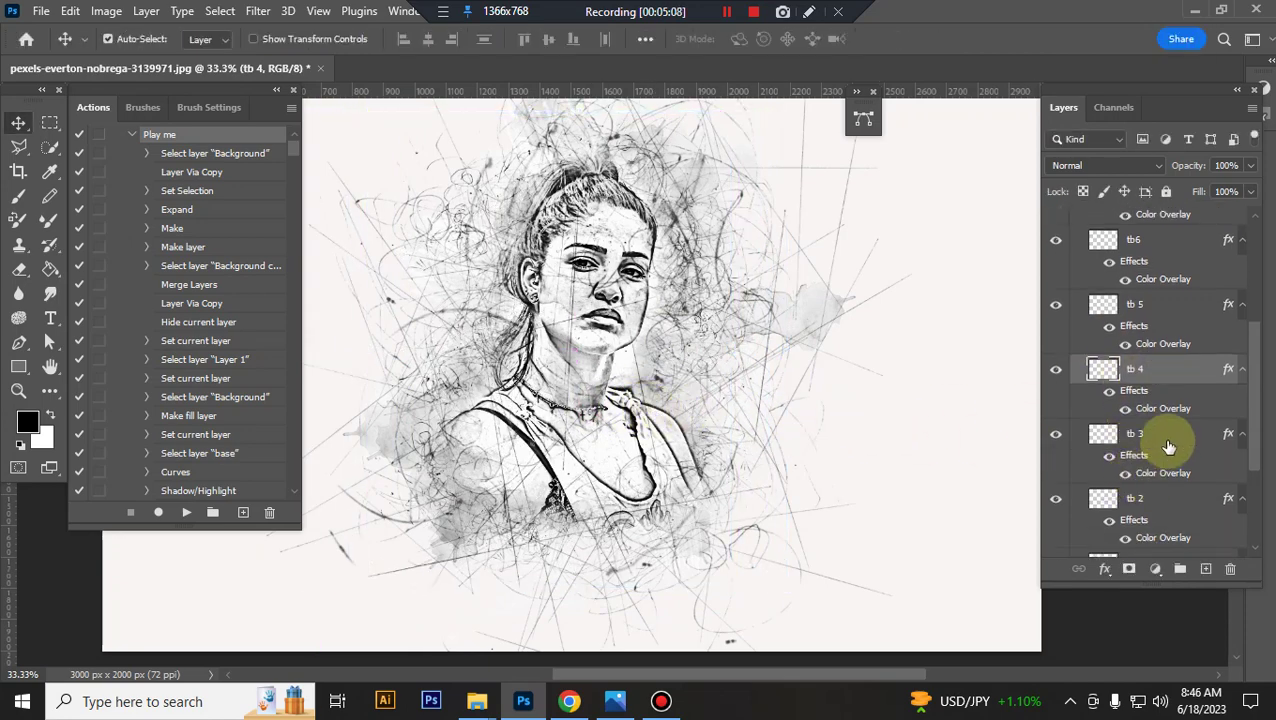
{"action": "left_click", "coordinate": [1147, 440]}
{"action": "key", "text": "ctrl+t"}
{"action": "left_click_drag", "start_coordinate": [617, 353], "coordinate": [637, 373]}
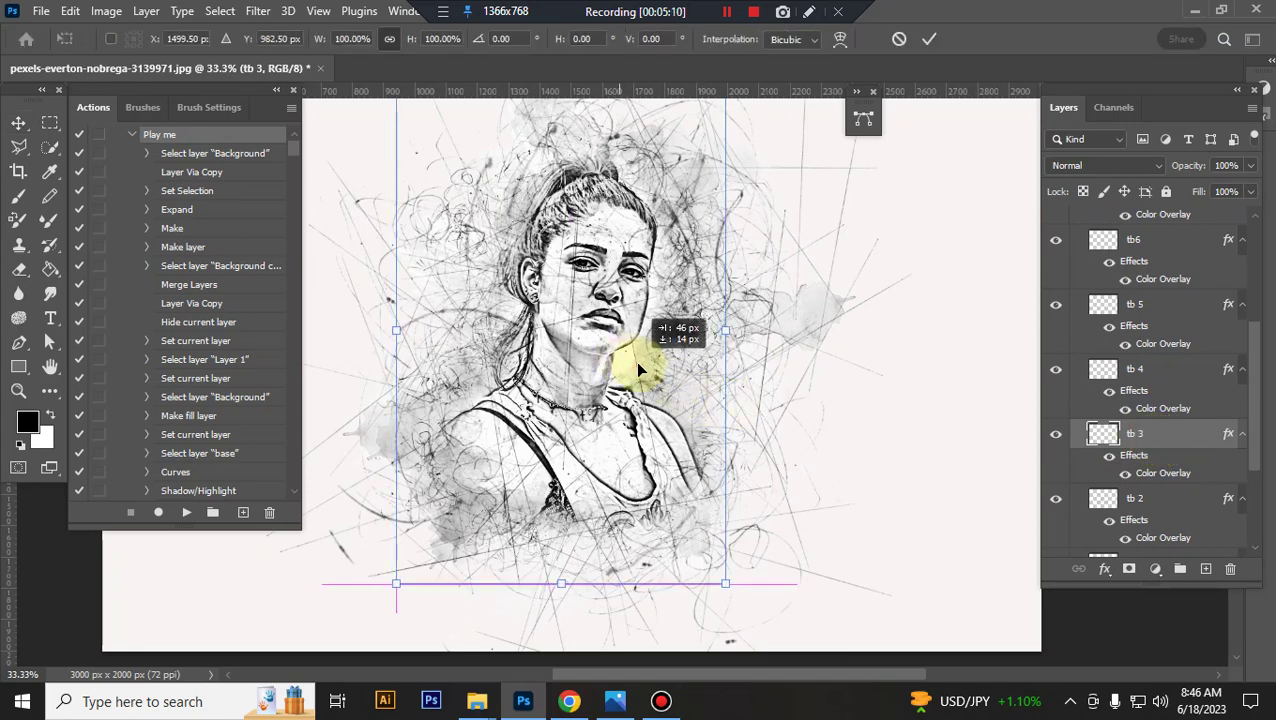
{"action": "key", "text": "Return"}
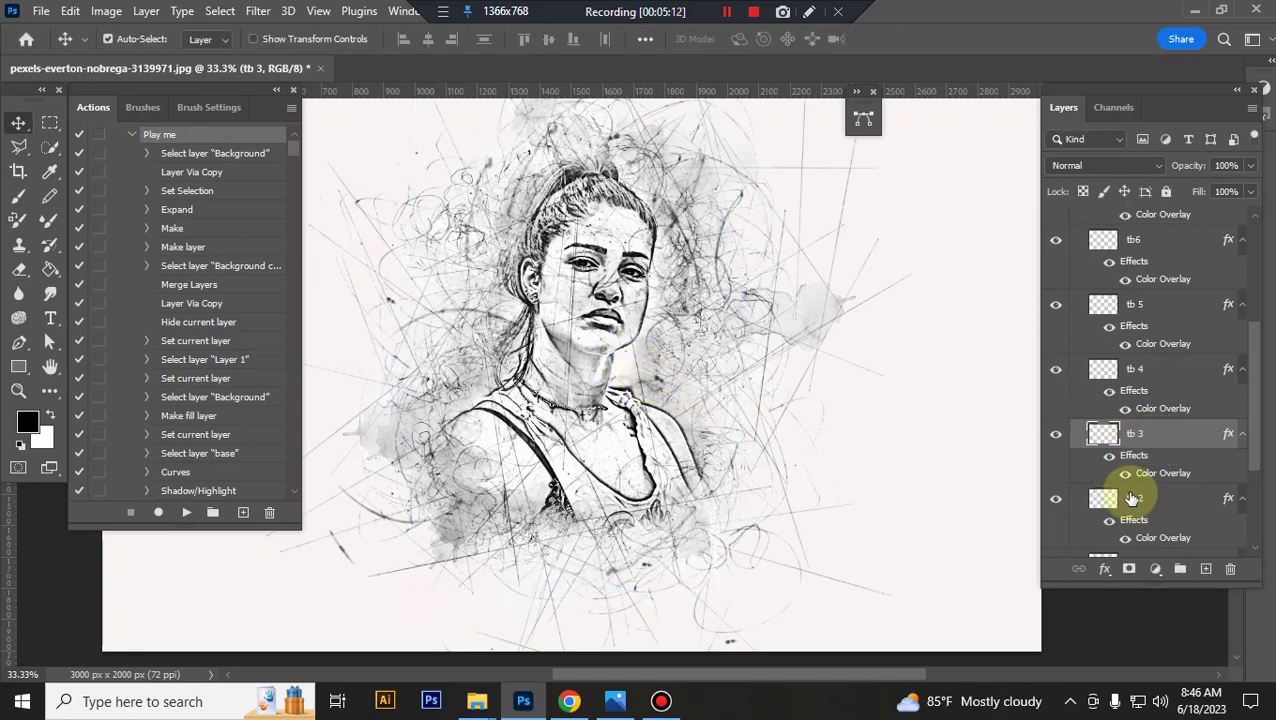
{"action": "left_click", "coordinate": [1130, 498]}
{"action": "key", "text": "ctrl+t"}
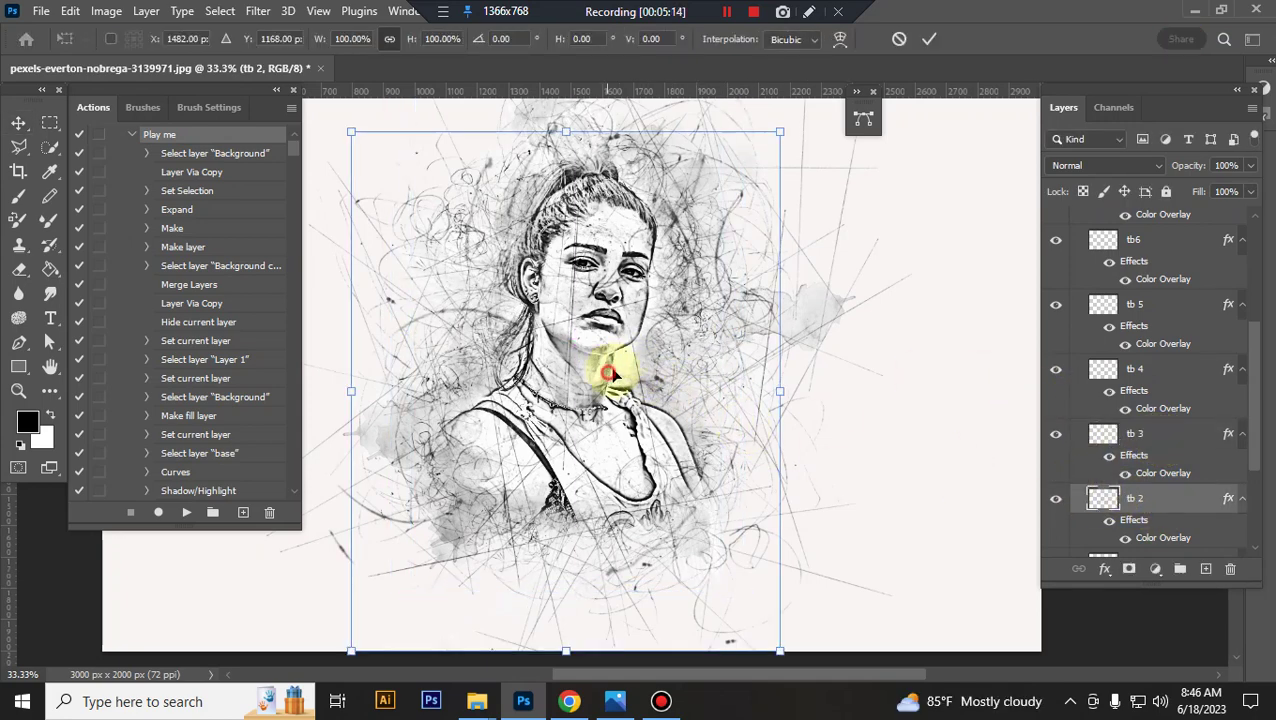
{"action": "left_click_drag", "start_coordinate": [610, 373], "coordinate": [634, 337]}
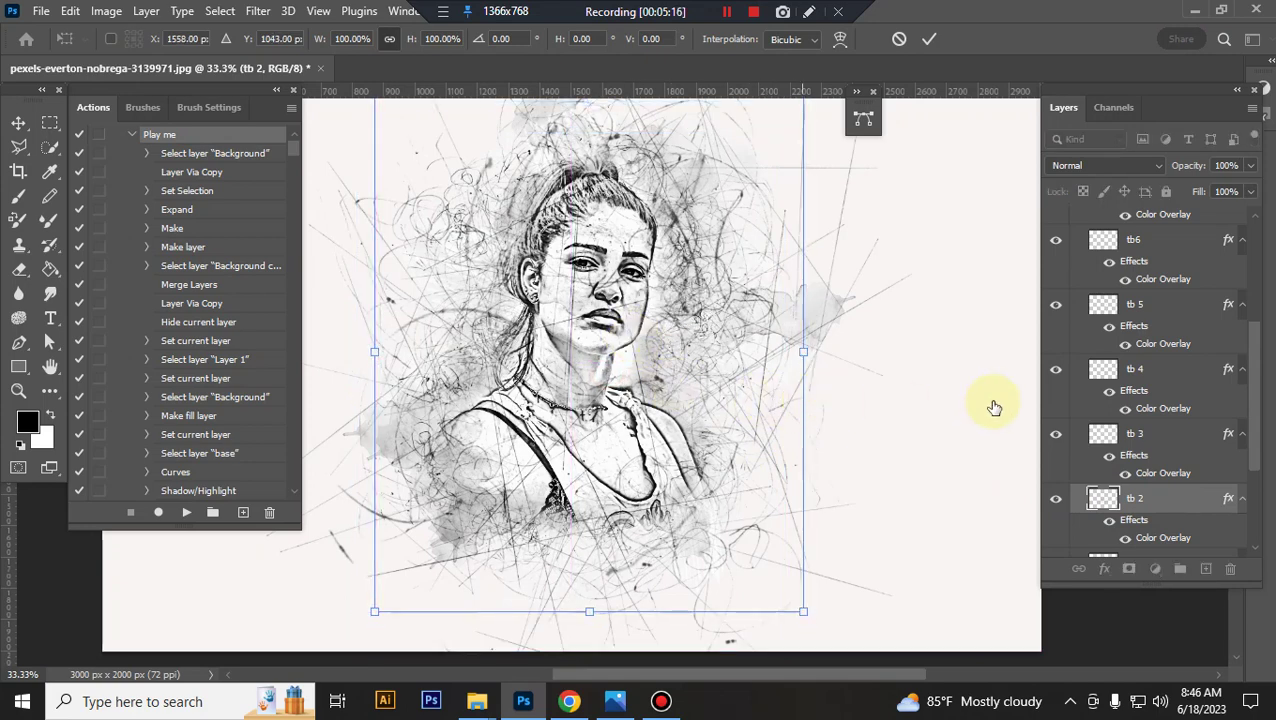
{"action": "key", "text": "Return"}
Reposition the tb 1 strokes and return to the top of the layer list.
{"action": "scroll", "coordinate": [1060, 421], "scroll_direction": "down", "scroll_amount": 3}
{"action": "left_click_drag", "start_coordinate": [1170, 420], "coordinate": [1118, 425]}
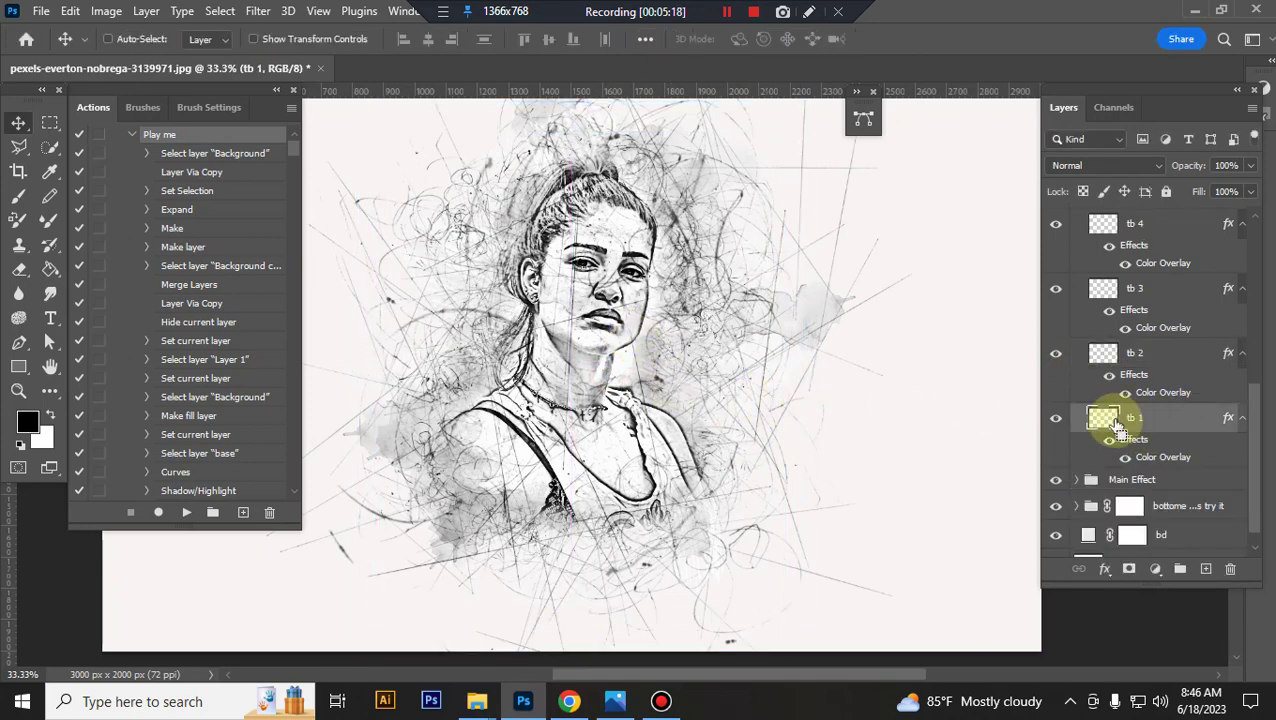
{"action": "key", "text": "ctrl+t"}
{"action": "left_click_drag", "start_coordinate": [638, 361], "coordinate": [638, 362]}
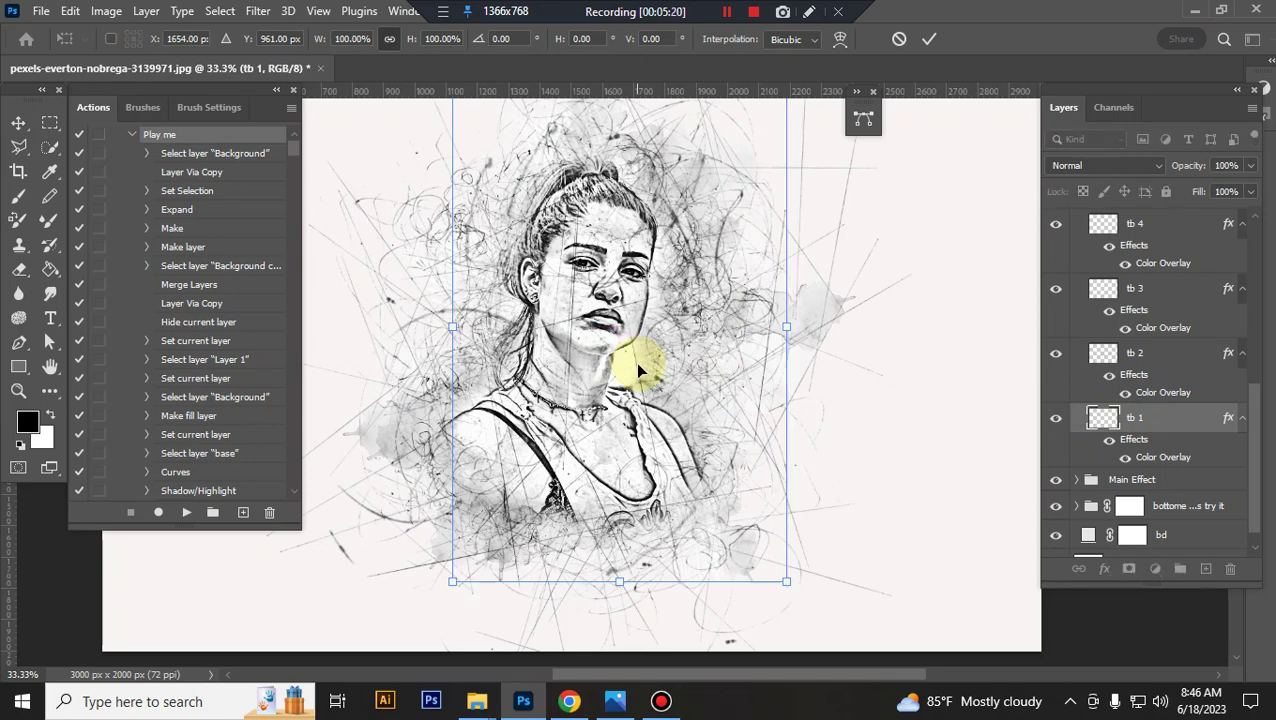
{"action": "key", "text": "Return"}
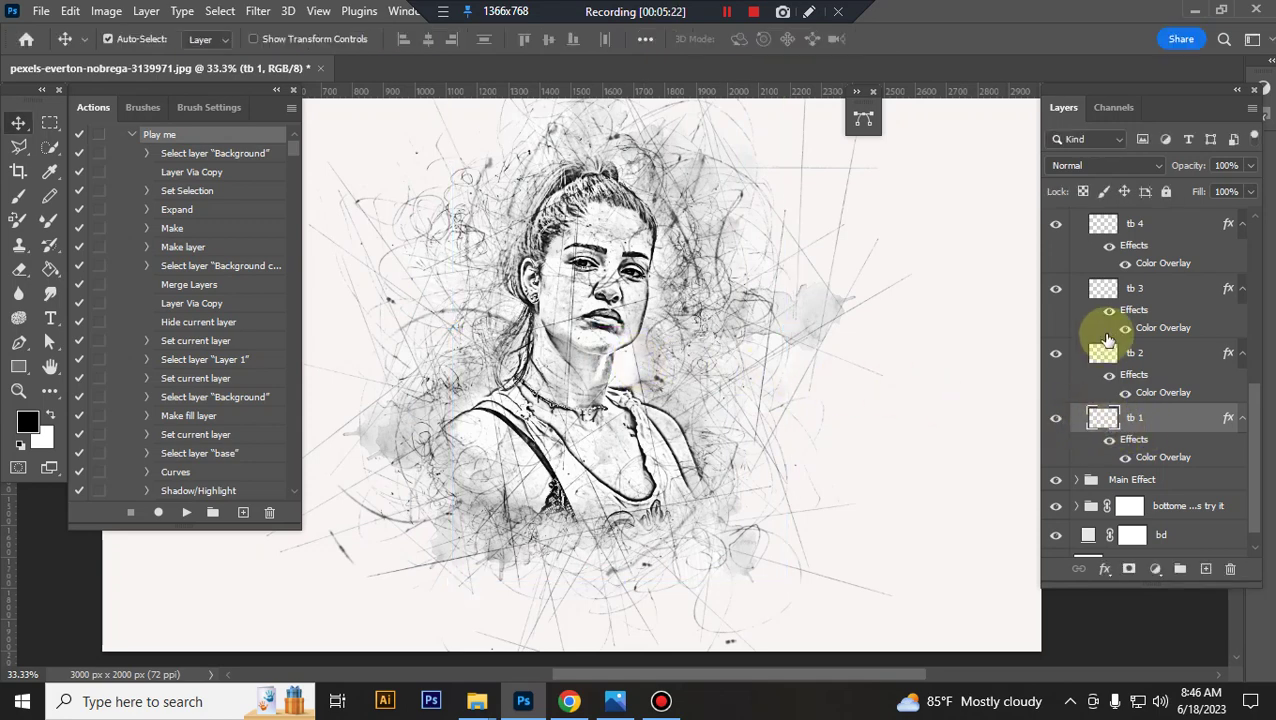
{"action": "scroll", "coordinate": [1112, 338], "scroll_direction": "up", "scroll_amount": 3}
{"action": "scroll", "coordinate": [1112, 338], "scroll_direction": "up", "scroll_amount": 5}
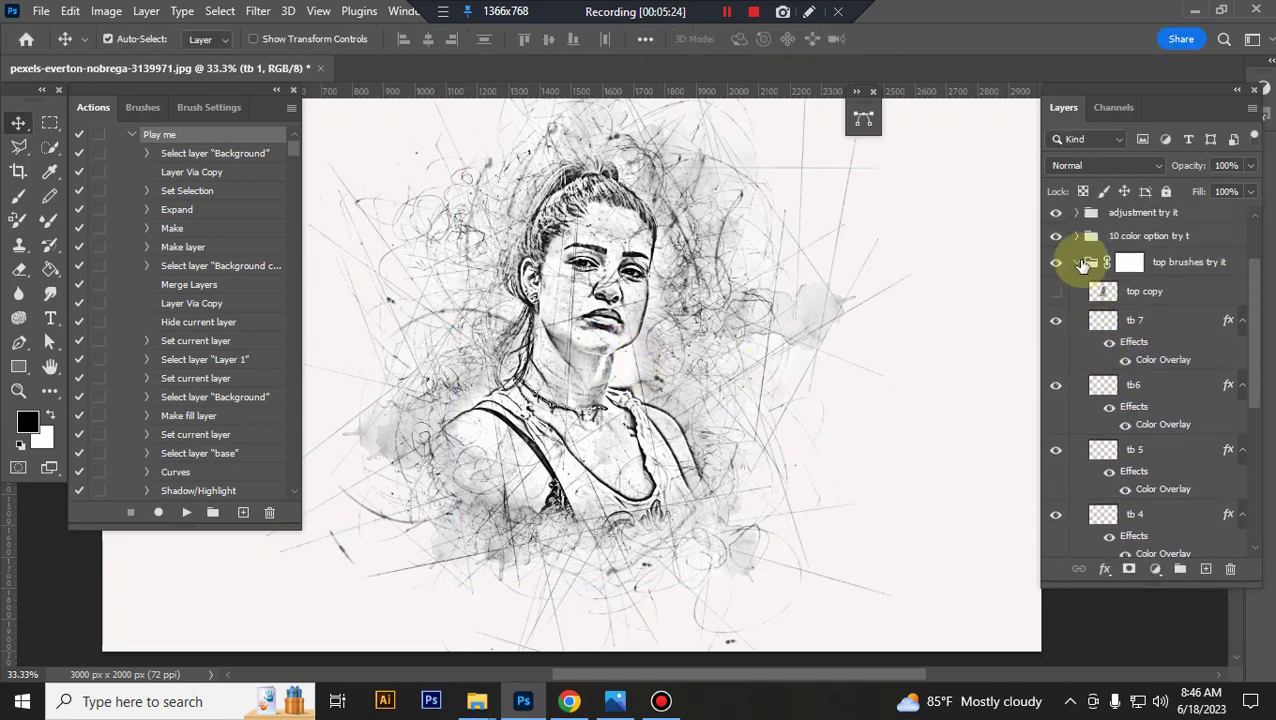
Paint black on the top brushes try it mask with a size 300 textured brush to clear strokes from the face.
{"action": "left_click", "coordinate": [1077, 258]}
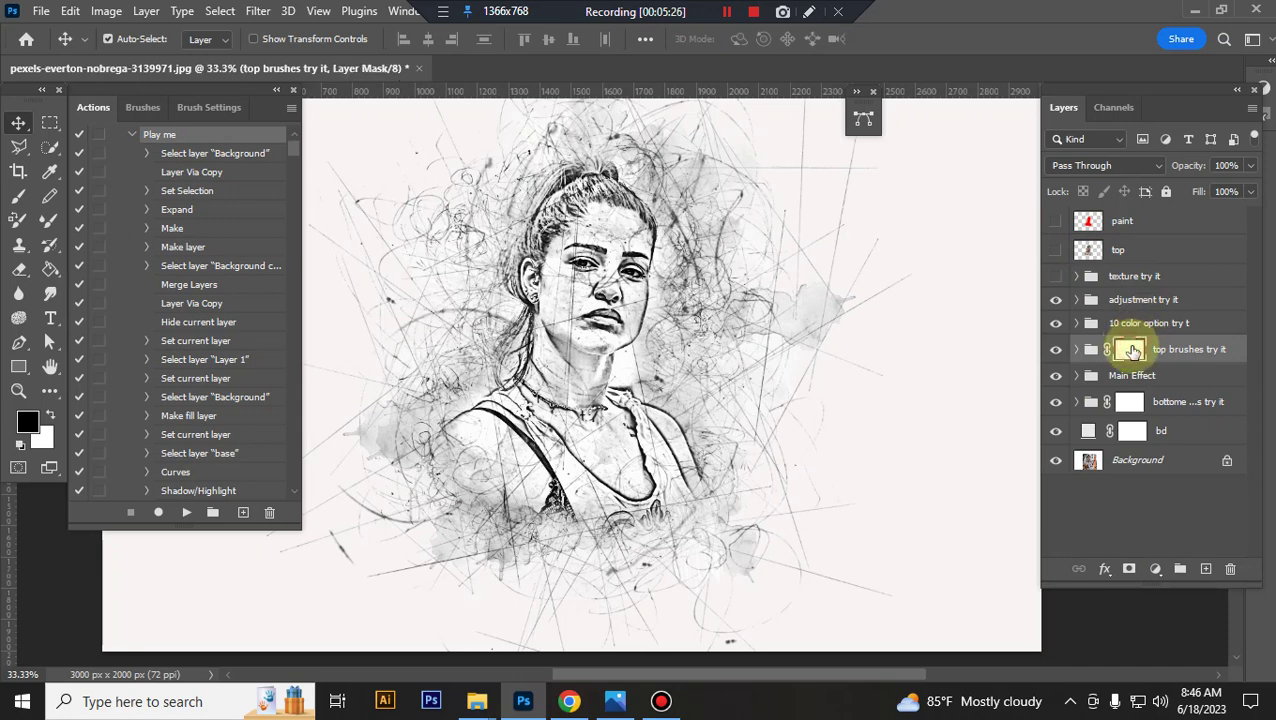
{"action": "left_click", "coordinate": [1133, 350]}
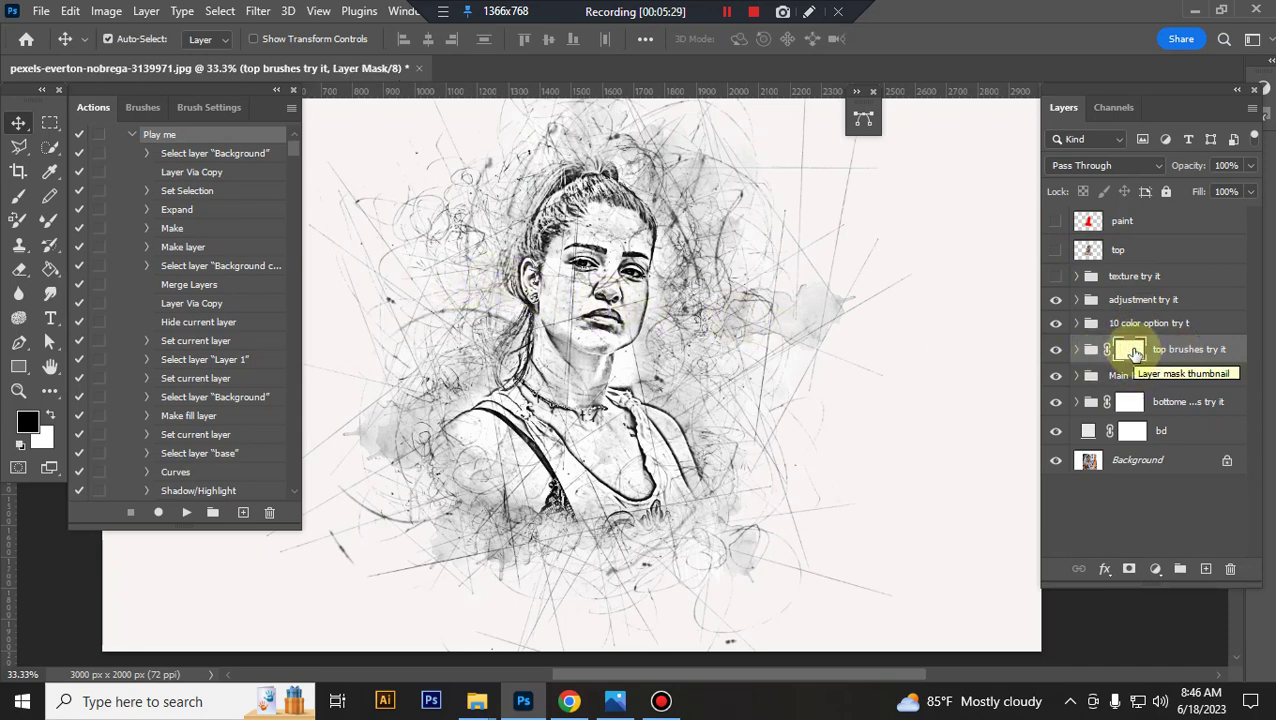
{"action": "left_click", "coordinate": [19, 196]}
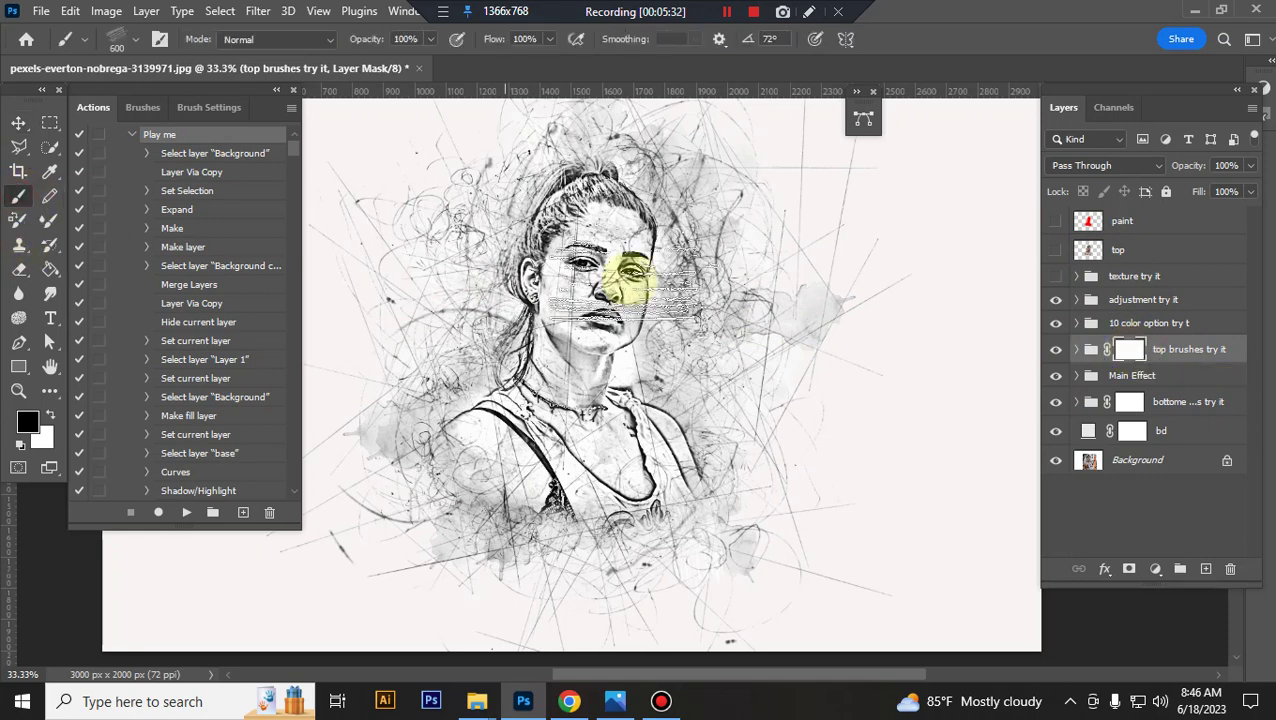
{"action": "left_click", "coordinate": [627, 285]}
{"action": "key", "text": "ctrl+z"}
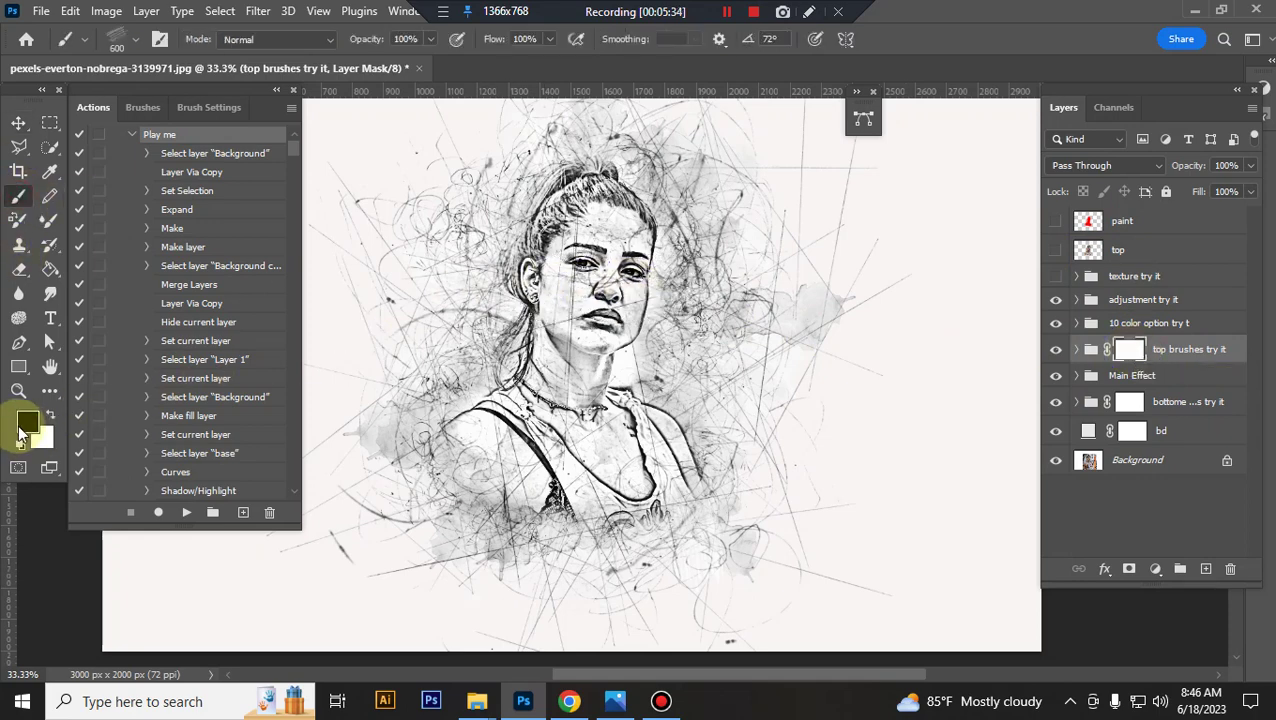
{"action": "left_click_drag", "start_coordinate": [507, 341], "coordinate": [583, 288]}
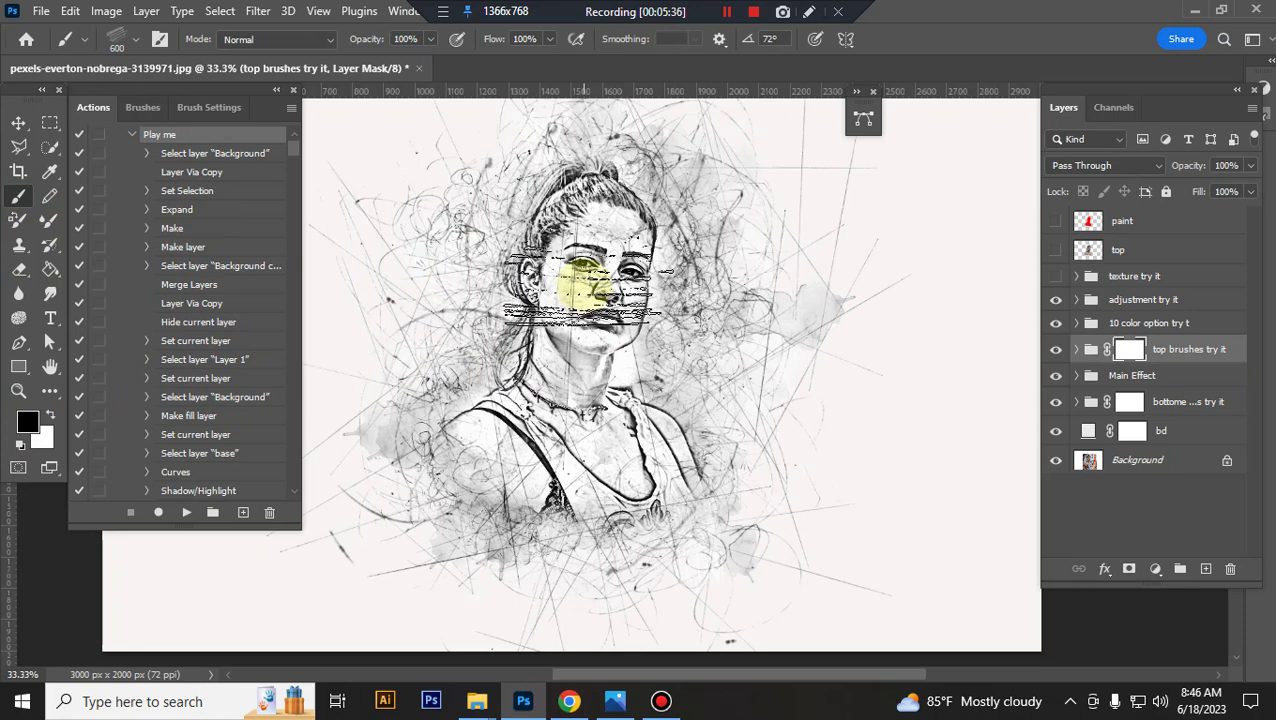
{"action": "key", "text": "ctrl+z"}
{"action": "key", "text": "bracketleft"}
{"action": "key", "text": "bracketleft"}
{"action": "key", "text": "bracketleft"}
{"action": "left_click", "coordinate": [590, 283]}
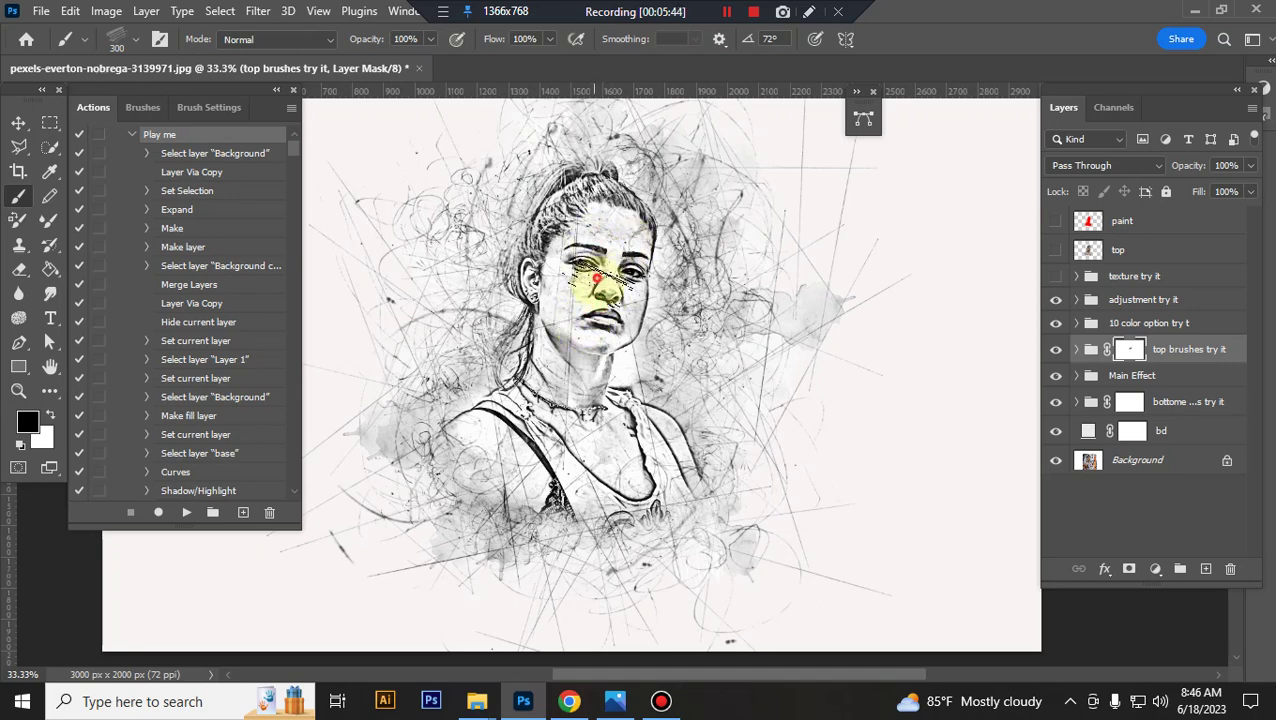
Expand Main Effect, keep its effect layer visible, and hide its base layer.
{"action": "left_click", "coordinate": [1160, 380]}
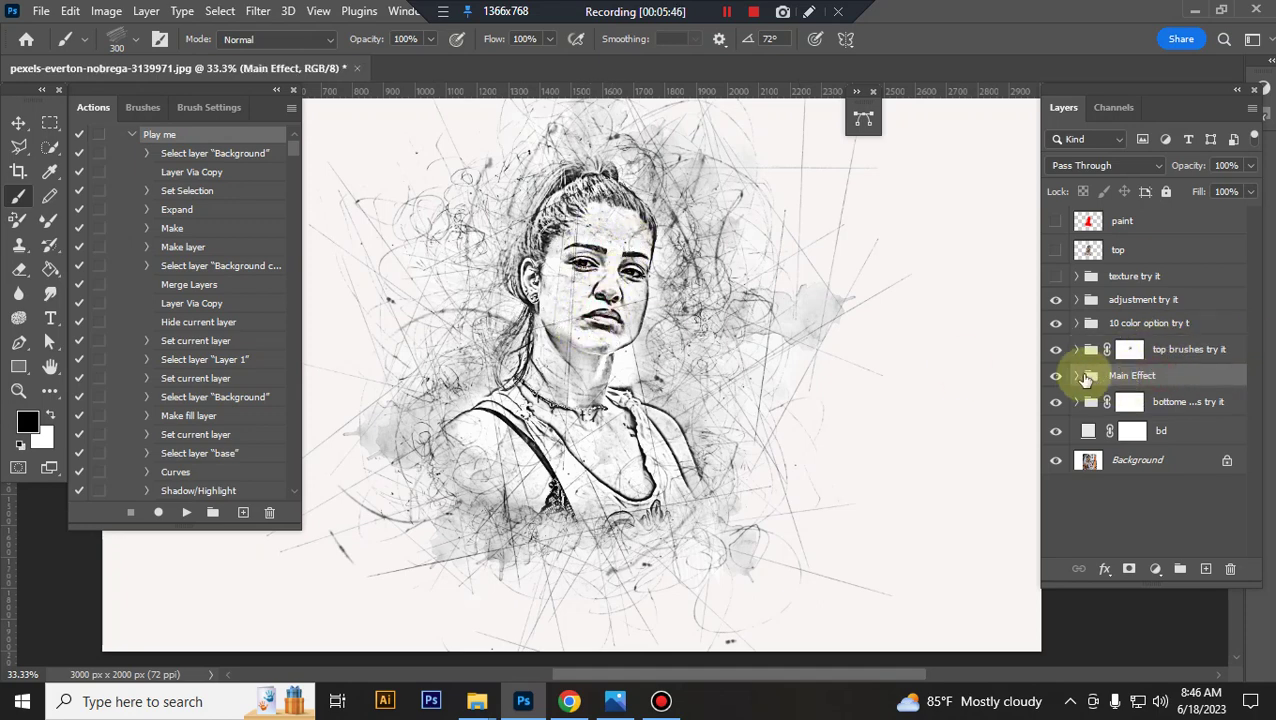
{"action": "left_click", "coordinate": [1056, 375]}
{"action": "left_click", "coordinate": [1076, 377]}
{"action": "left_click", "coordinate": [1060, 402]}
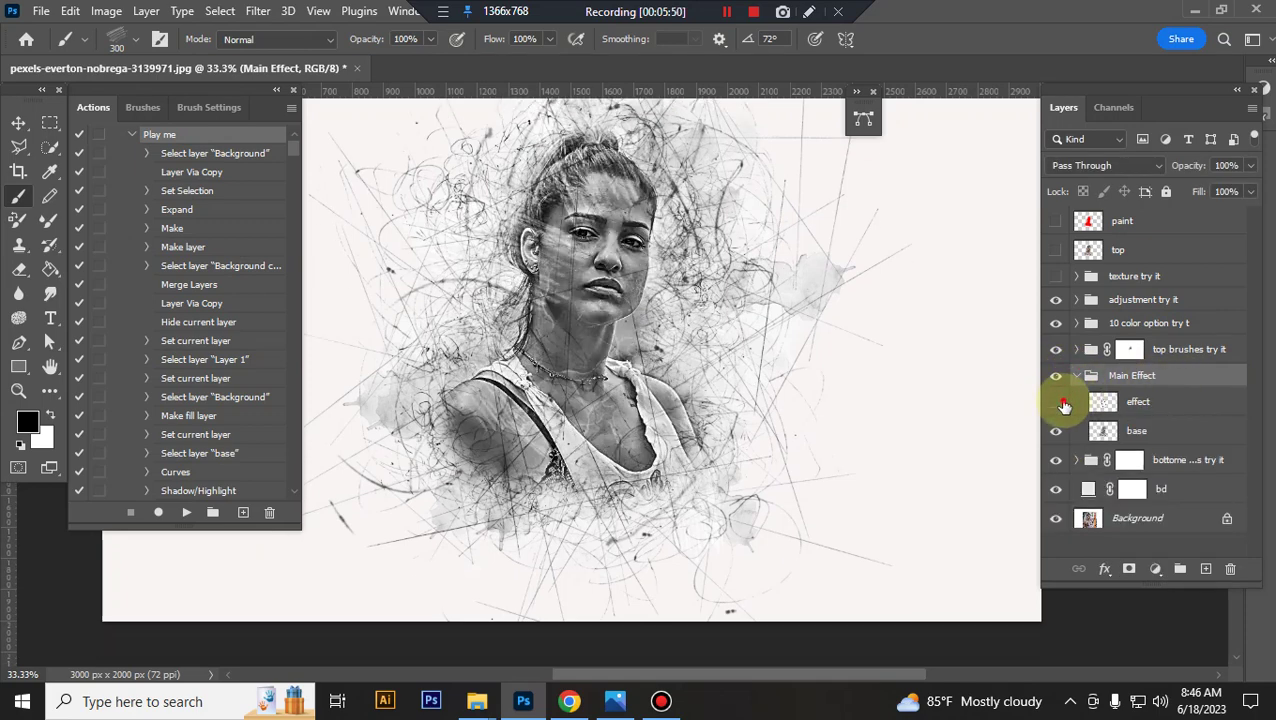
{"action": "left_click", "coordinate": [1057, 430]}
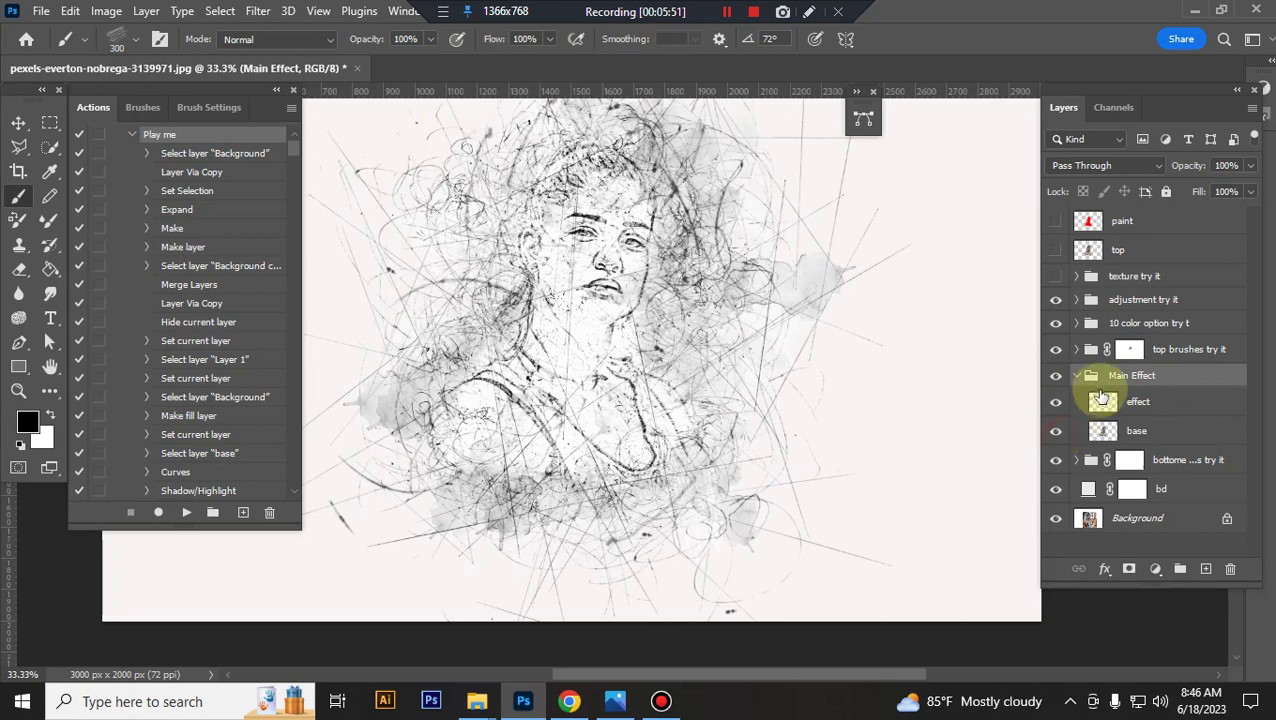
Expand the bottom brushes group and scale bb 11 down to about 95%.
{"action": "left_click", "coordinate": [1076, 375]}
{"action": "left_click", "coordinate": [1188, 402]}
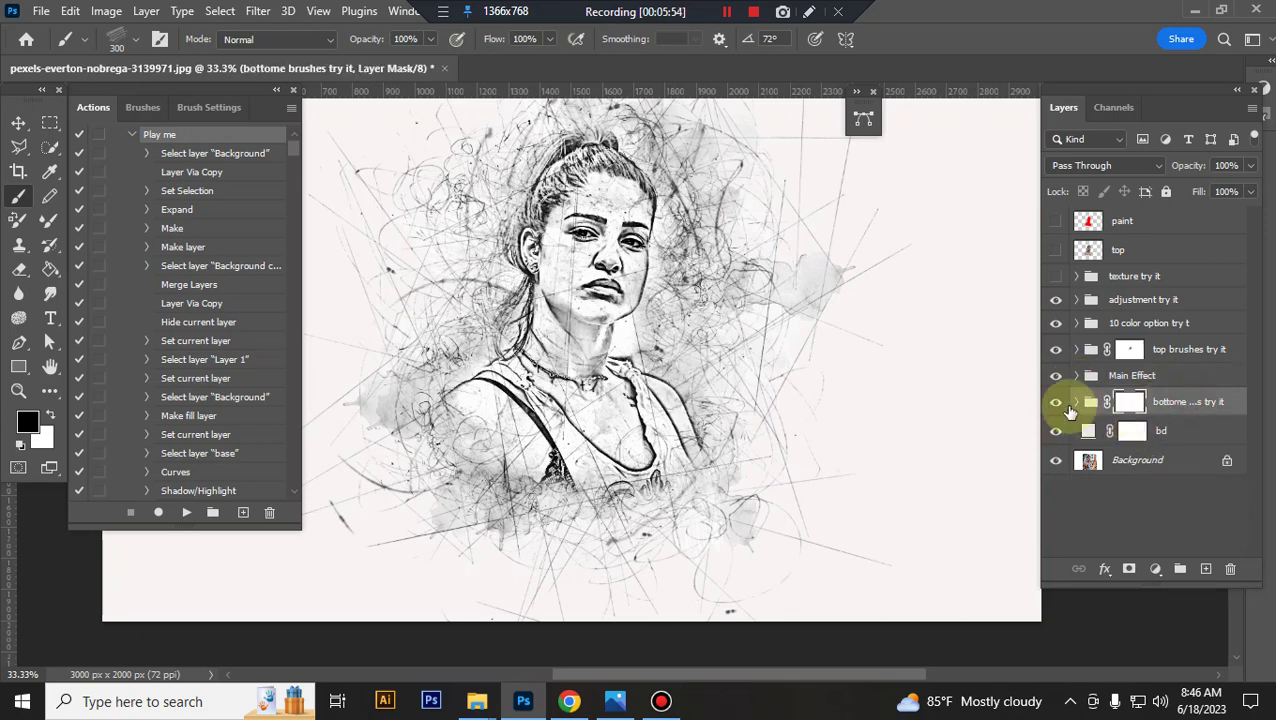
{"action": "left_click", "coordinate": [1077, 402]}
{"action": "scroll", "coordinate": [1150, 380], "scroll_direction": "down", "scroll_amount": 3}
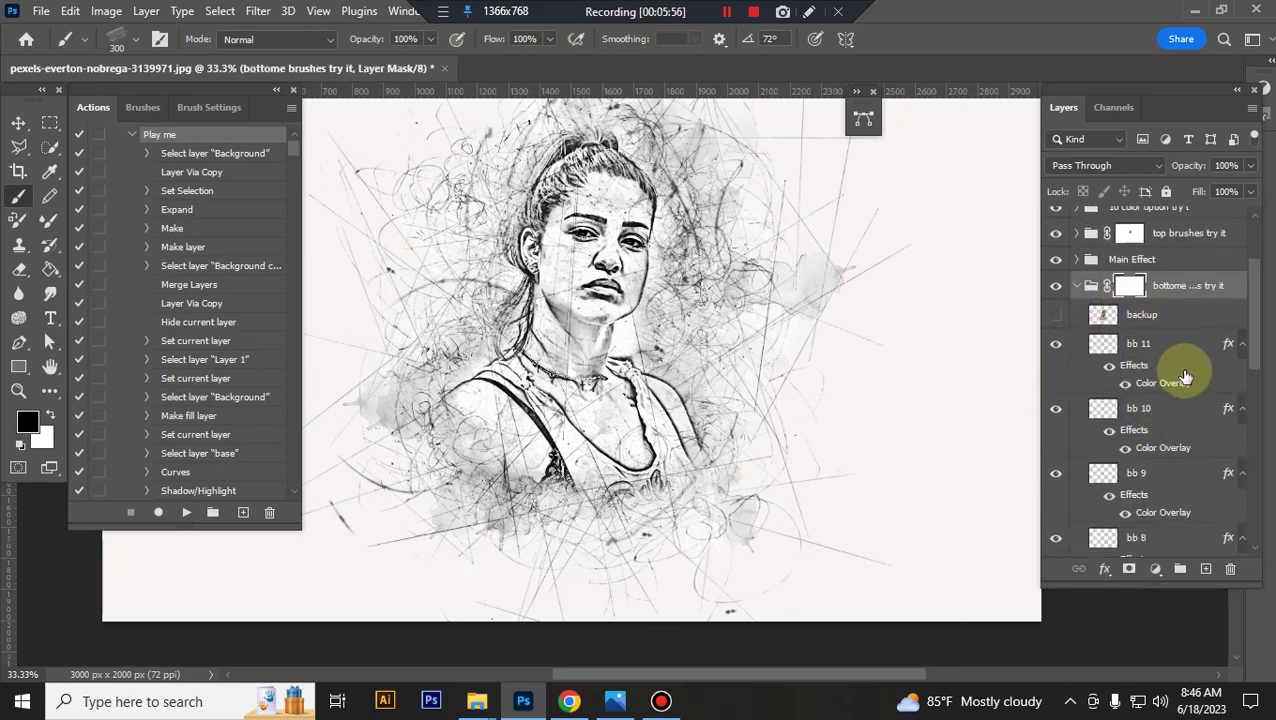
{"action": "left_click", "coordinate": [1157, 355]}
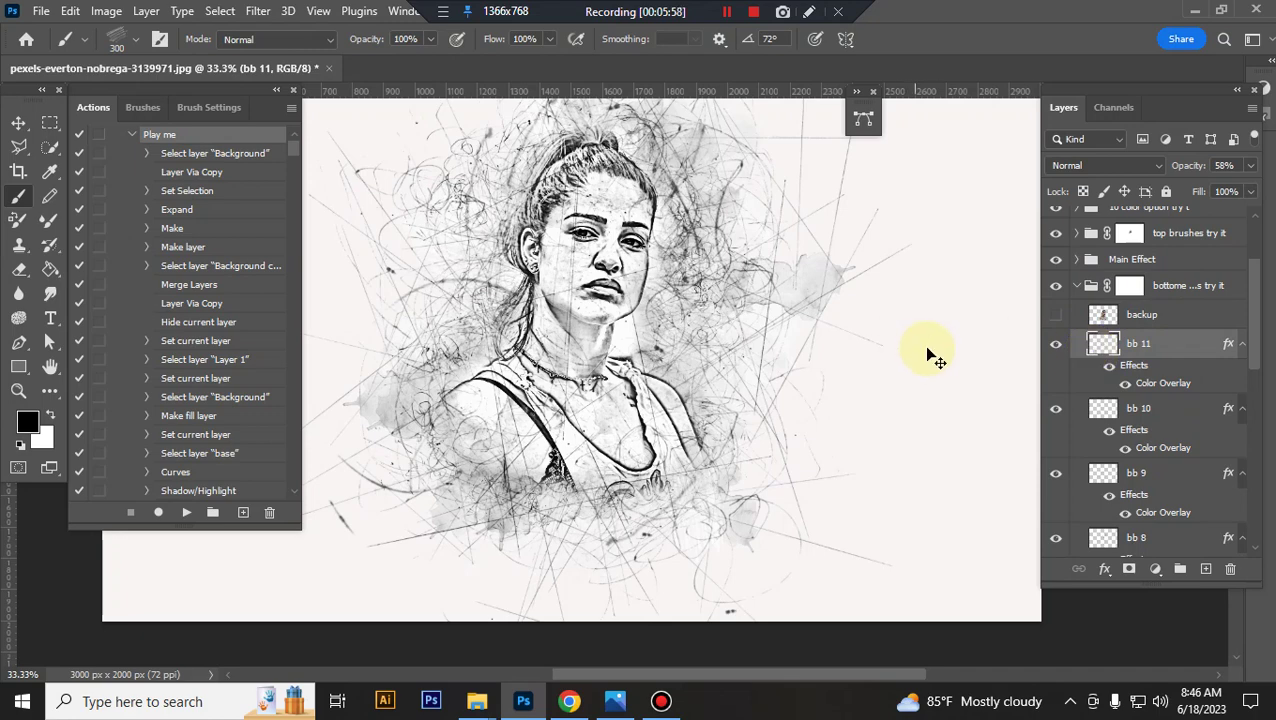
{"action": "key", "text": "ctrl+t"}
{"action": "scroll", "coordinate": [877, 420], "scroll_direction": "up", "scroll_amount": 3}
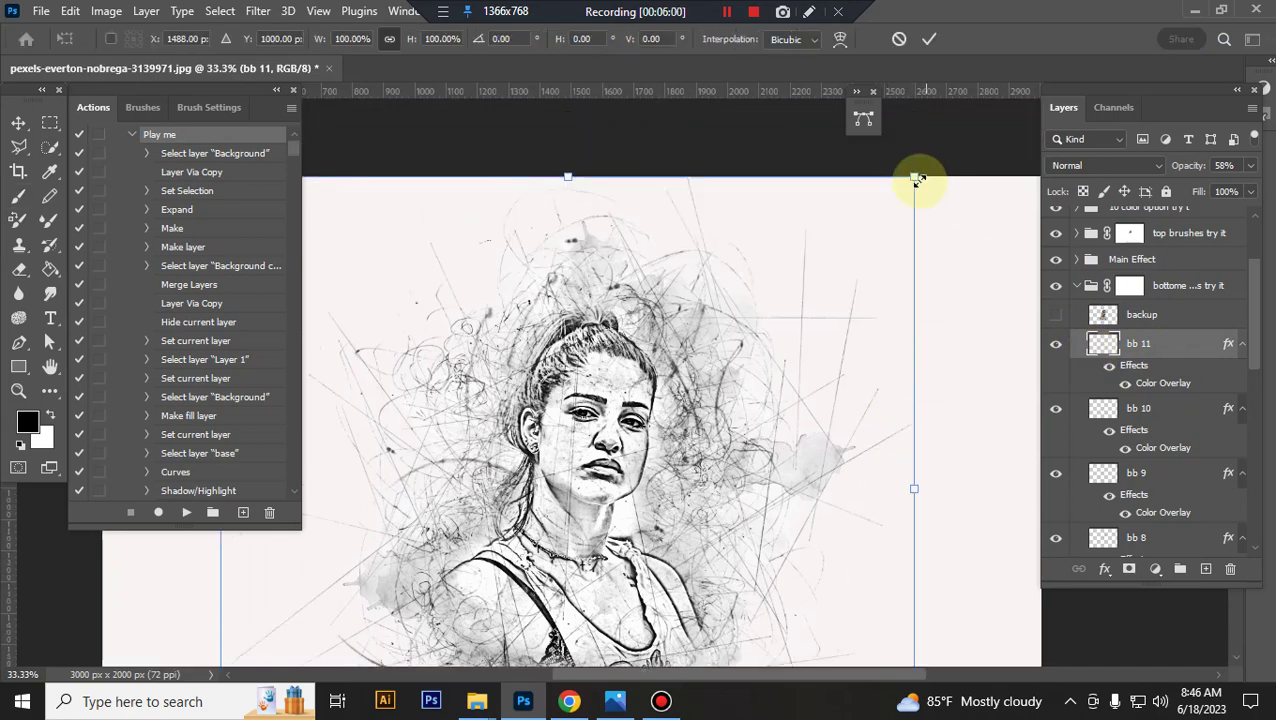
{"action": "left_click_drag", "start_coordinate": [917, 180], "coordinate": [905, 206]}
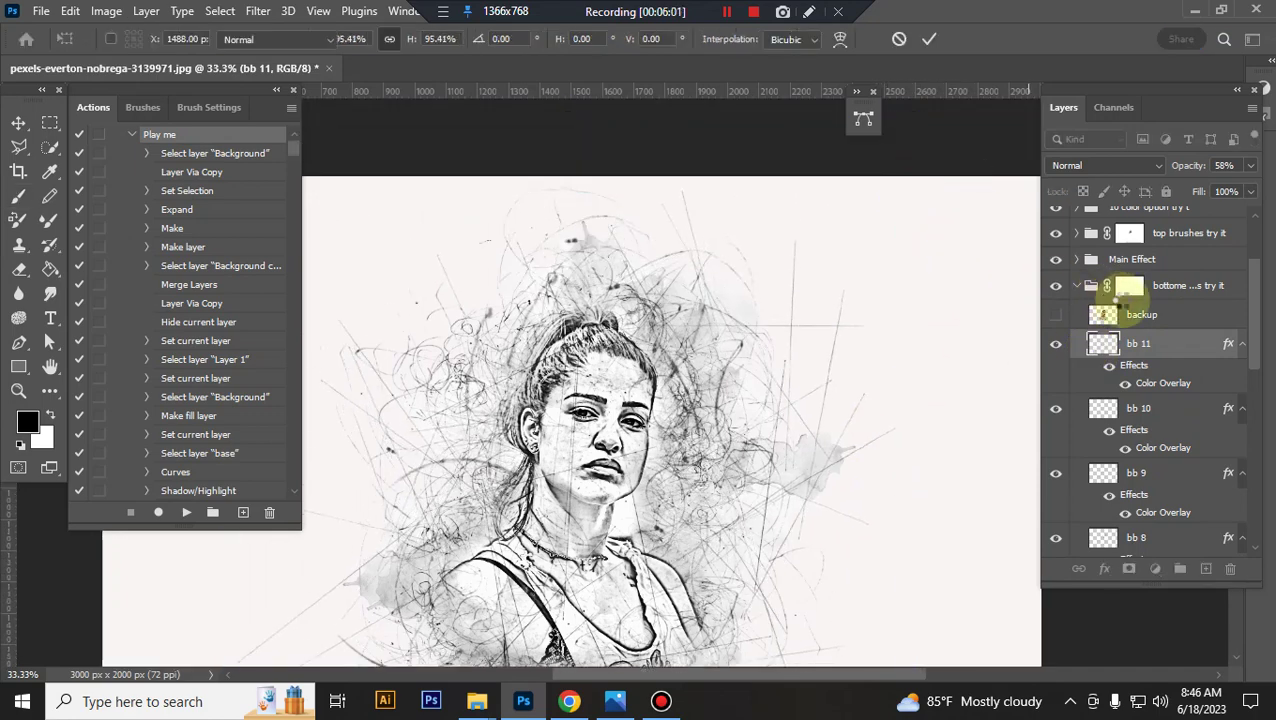
{"action": "key", "text": "Return"}
Shift bb 10 to the right and slightly reposition bb 9.
{"action": "left_click", "coordinate": [1152, 406]}
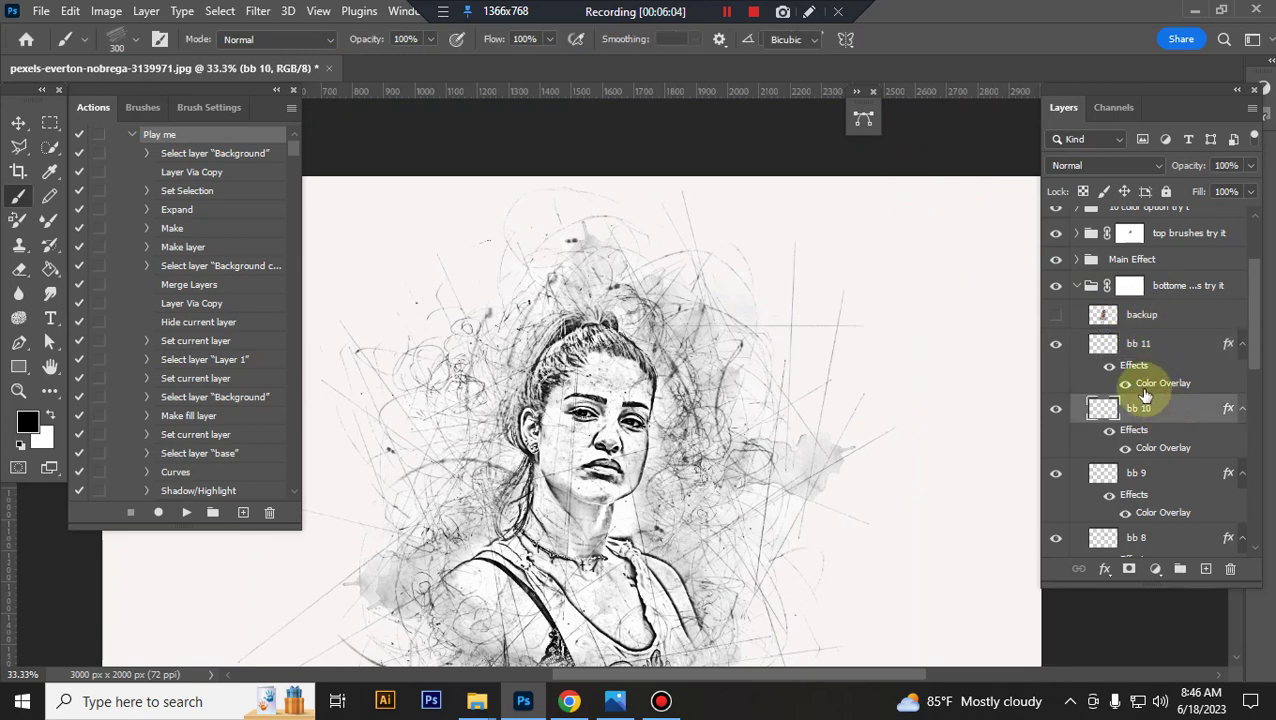
{"action": "key", "text": "ctrl+t"}
{"action": "left_click_drag", "start_coordinate": [685, 372], "coordinate": [720, 370]}
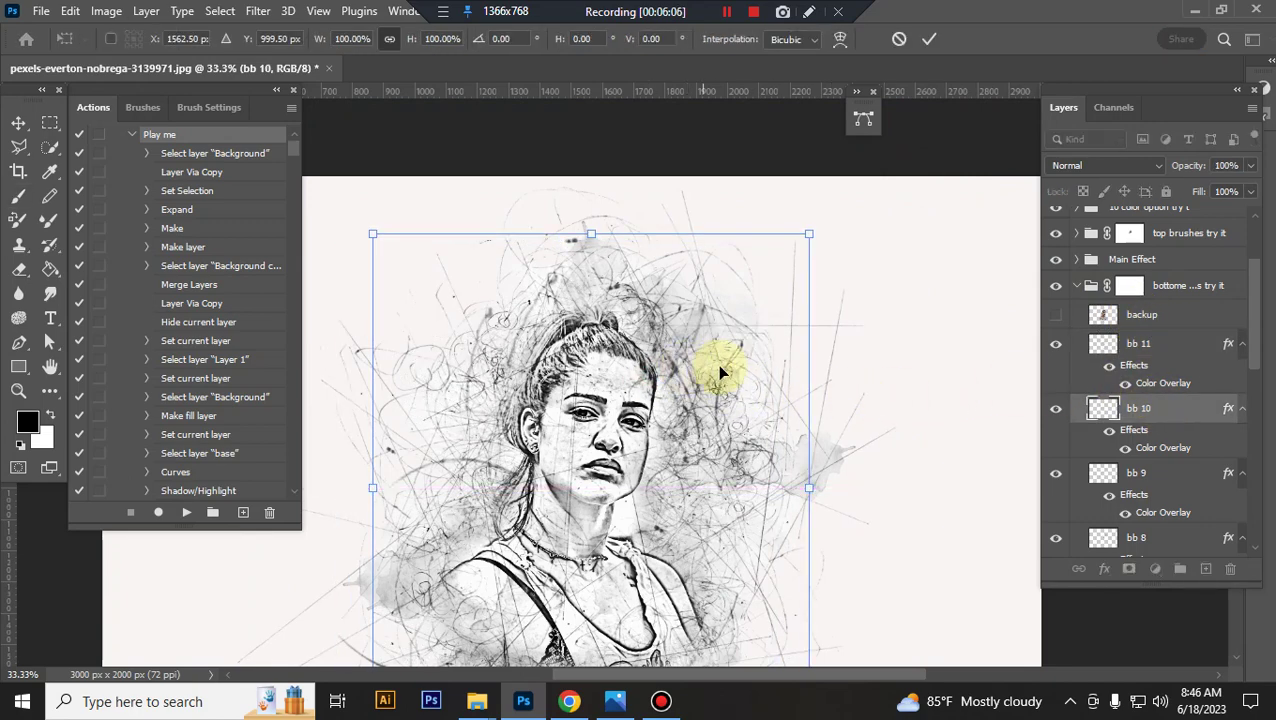
{"action": "key", "text": "Return"}
{"action": "scroll", "coordinate": [900, 390], "scroll_direction": "down", "scroll_amount": 2}
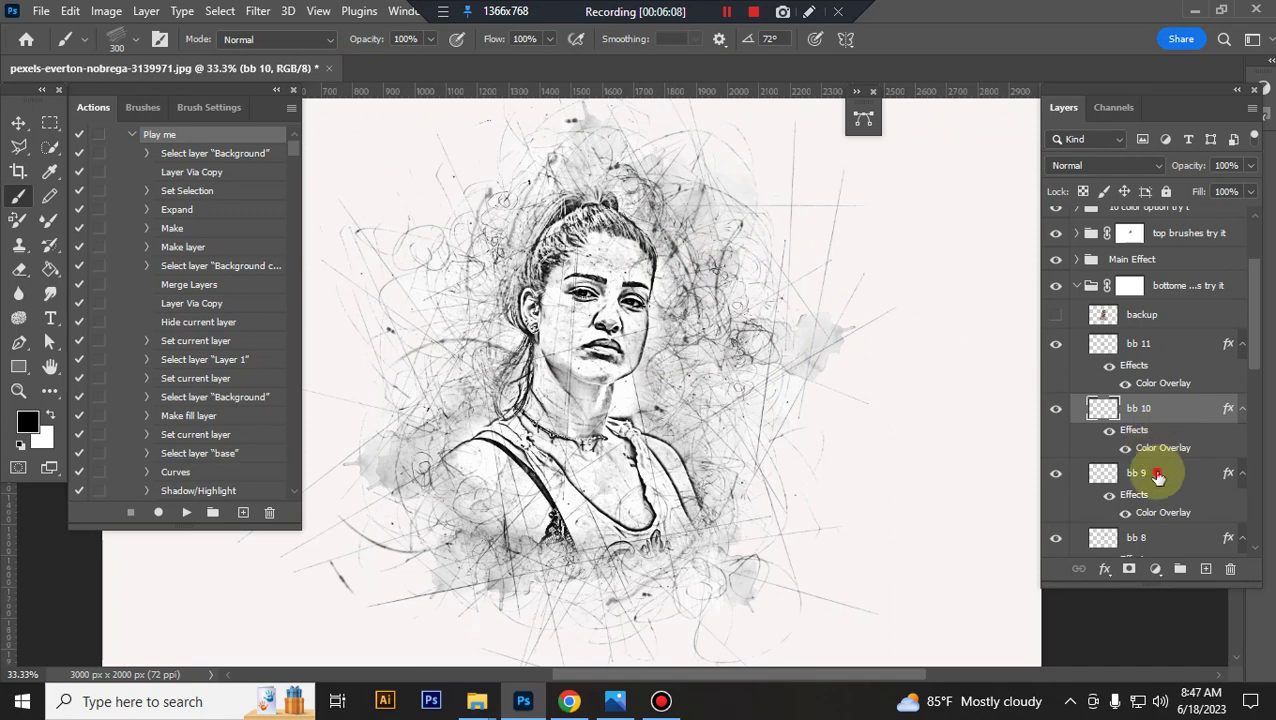
{"action": "left_click", "coordinate": [1105, 474]}
{"action": "key", "text": "ctrl+t"}
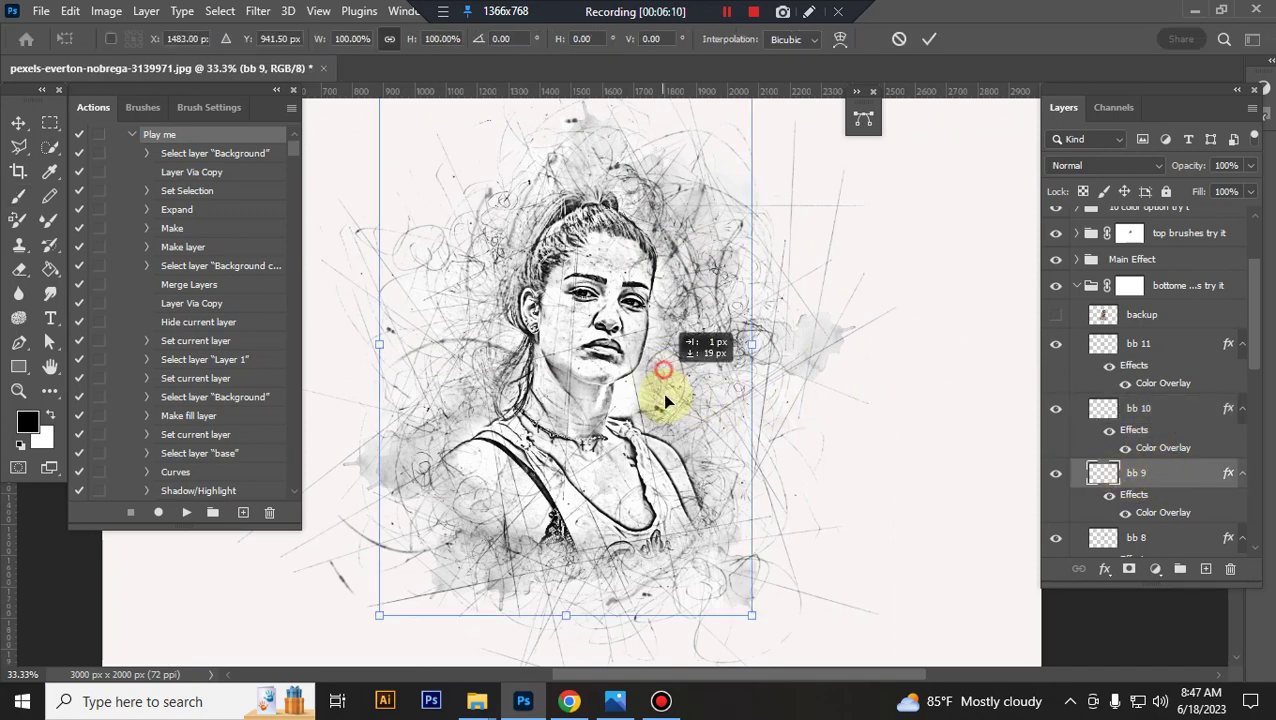
{"action": "left_click_drag", "start_coordinate": [662, 393], "coordinate": [664, 400]}
{"action": "key", "text": "Return"}
Enlarge bb 8 to about 106%, and shrink bb 7 to about 89% while moving it right and down.
{"action": "scroll", "coordinate": [1130, 457], "scroll_direction": "down", "scroll_amount": 3}
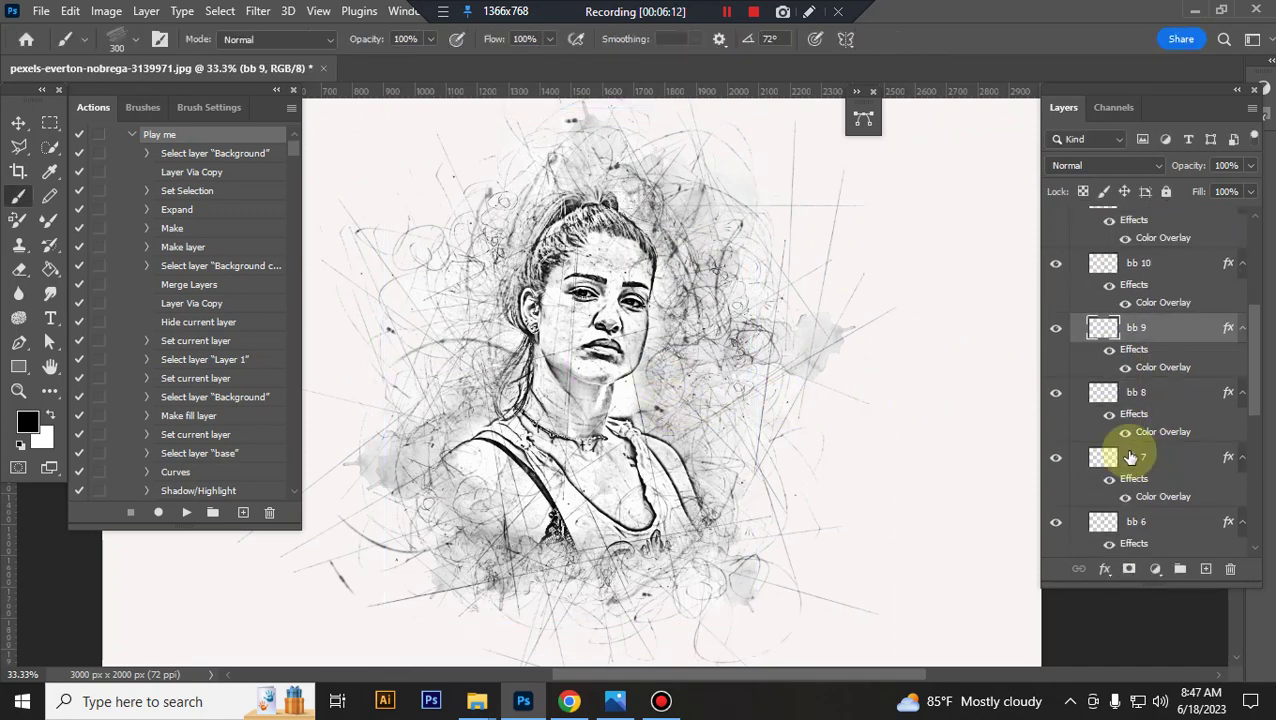
{"action": "left_click", "coordinate": [1163, 410]}
{"action": "key", "text": "ctrl+t"}
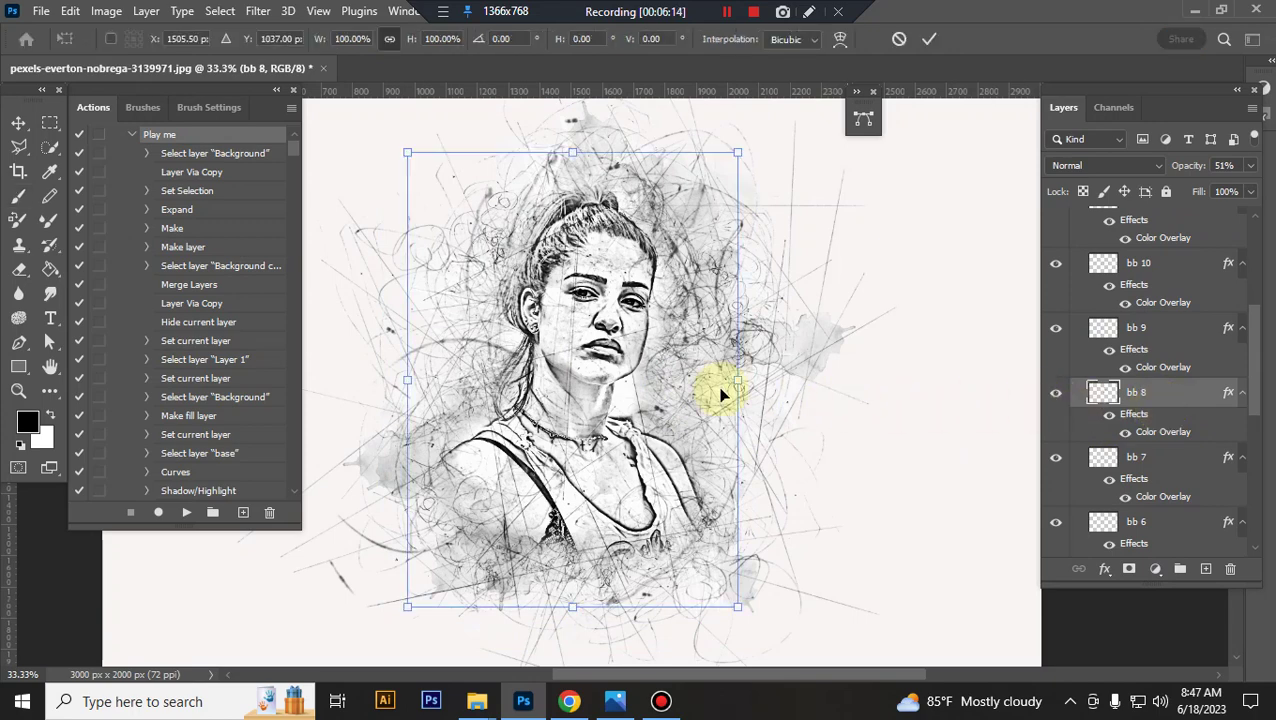
{"action": "left_click_drag", "start_coordinate": [737, 155], "coordinate": [757, 127]}
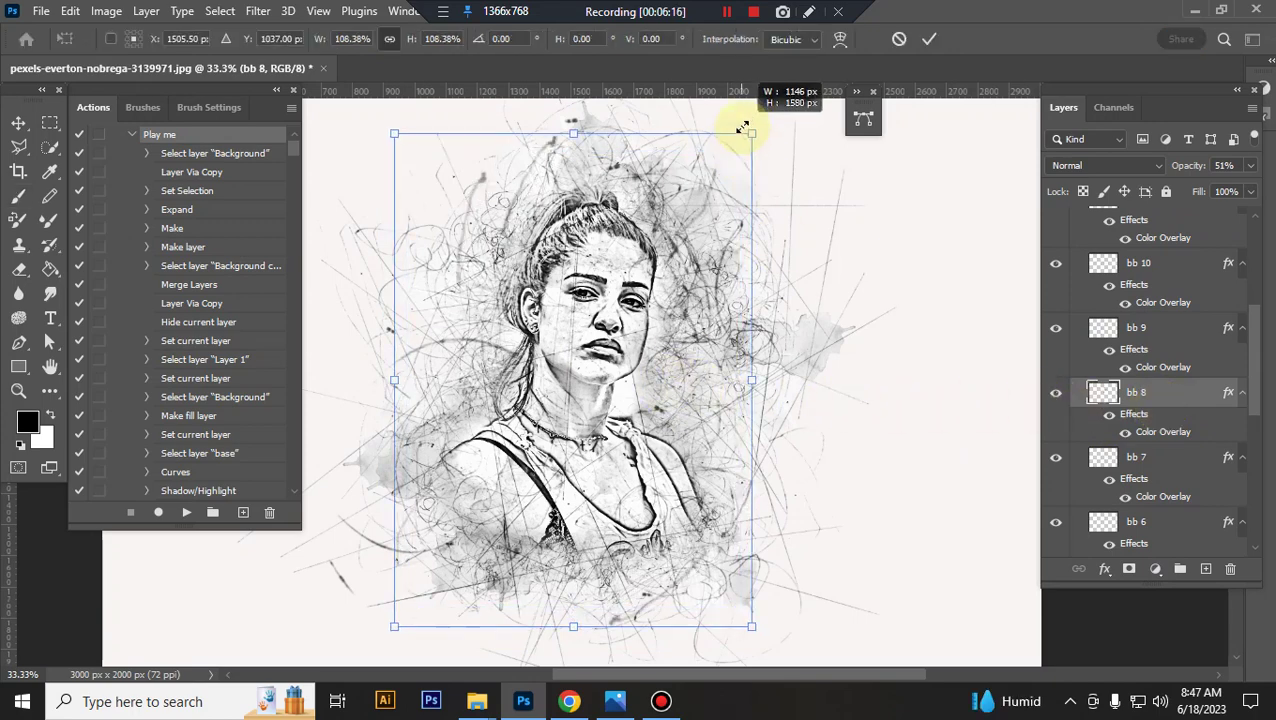
{"action": "key", "text": "Return"}
{"action": "left_click", "coordinate": [1134, 460]}
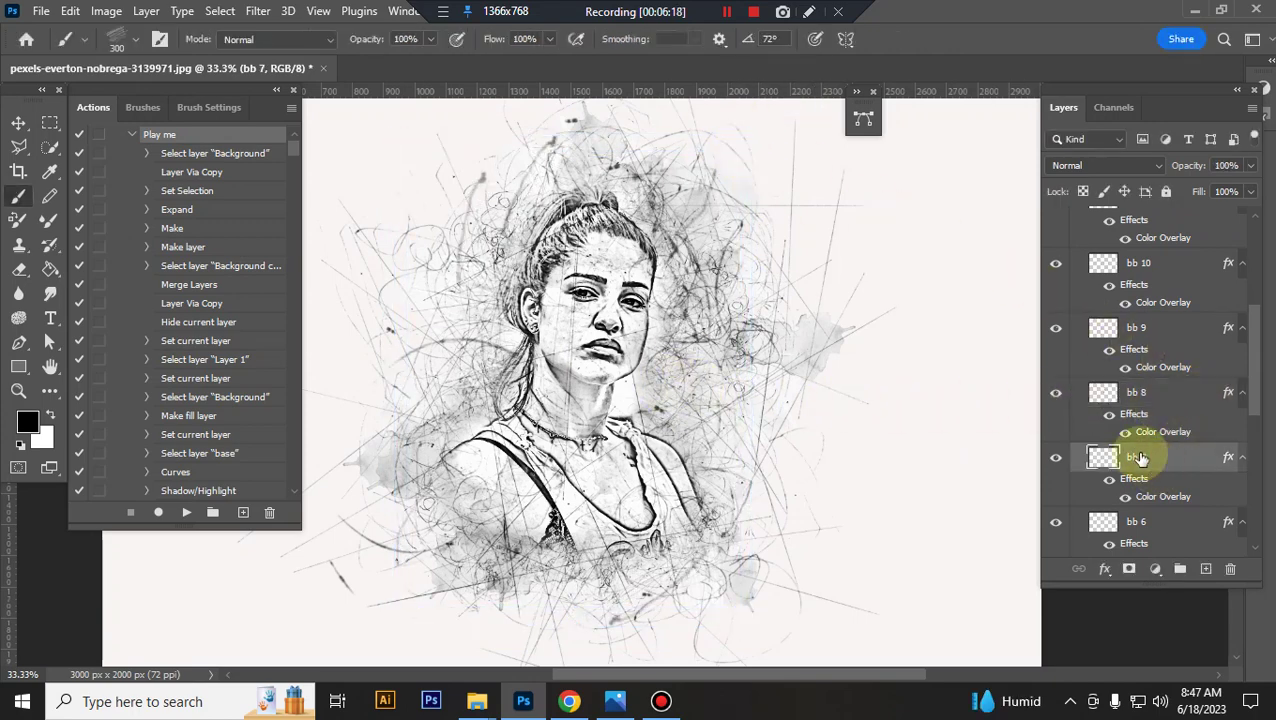
{"action": "key", "text": "ctrl+t"}
{"action": "scroll", "coordinate": [633, 250], "scroll_direction": "up", "scroll_amount": 2}
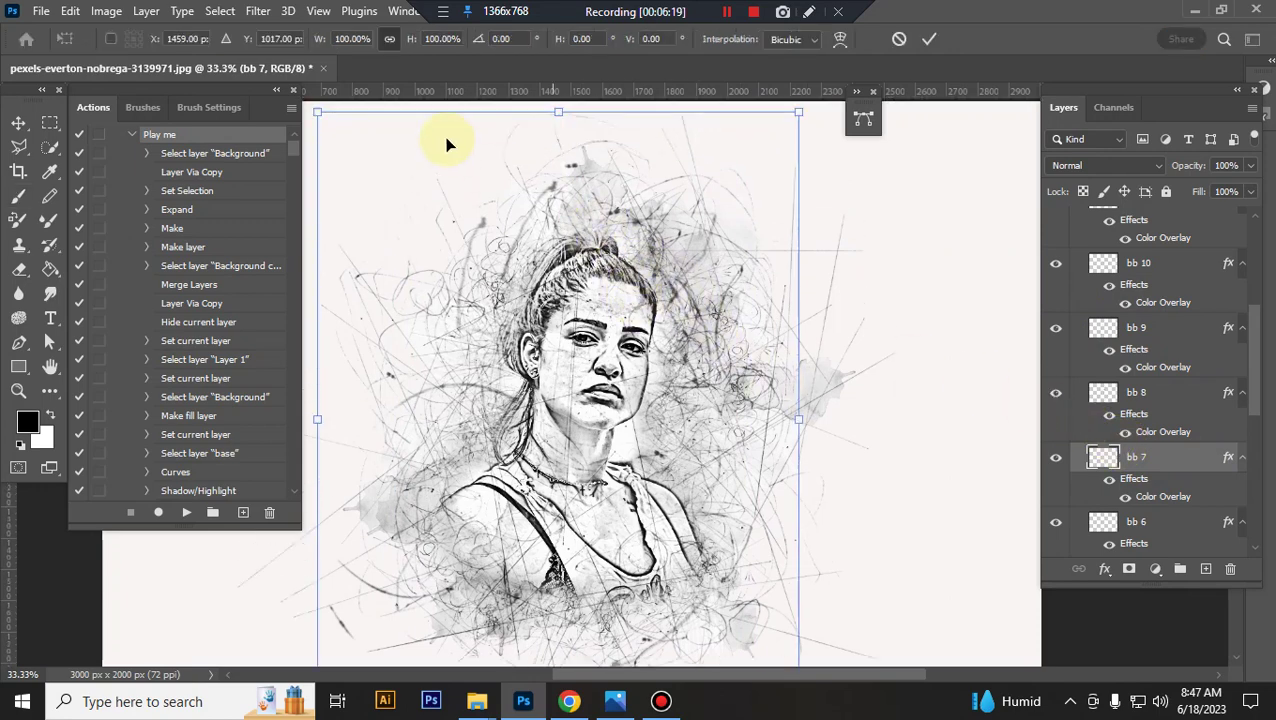
{"action": "left_click_drag", "start_coordinate": [320, 112], "coordinate": [343, 145]}
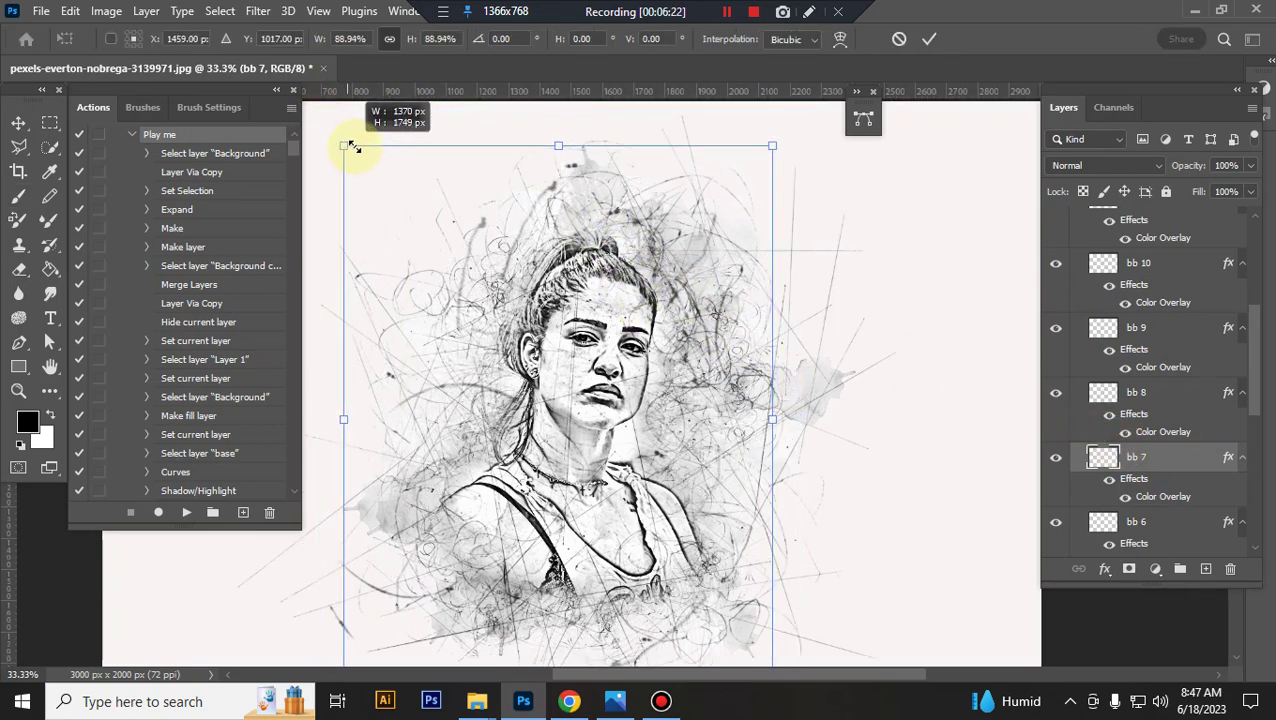
{"action": "left_click_drag", "start_coordinate": [562, 312], "coordinate": [577, 318]}
{"action": "key", "text": "Return"}
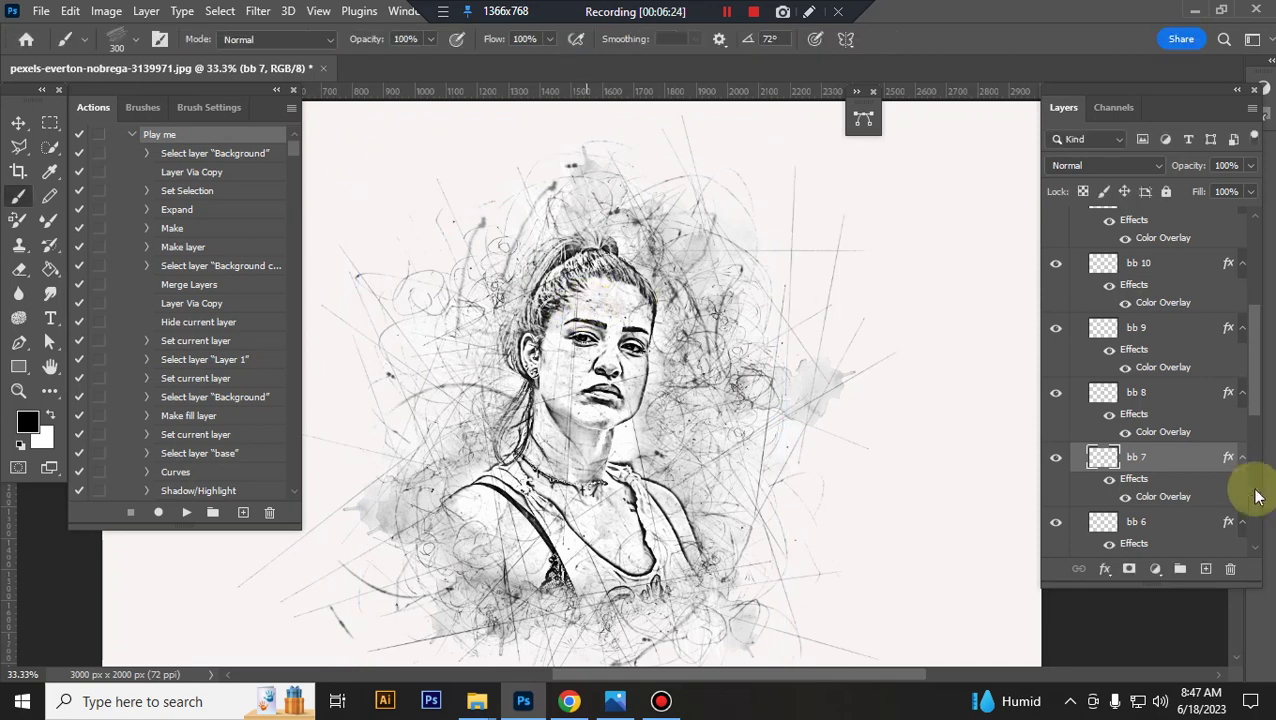
Shift the bb 6 scribbles about 100 px to the right.
{"action": "scroll", "coordinate": [1180, 470], "scroll_direction": "down", "scroll_amount": 2}
{"action": "left_click", "coordinate": [1155, 436]}
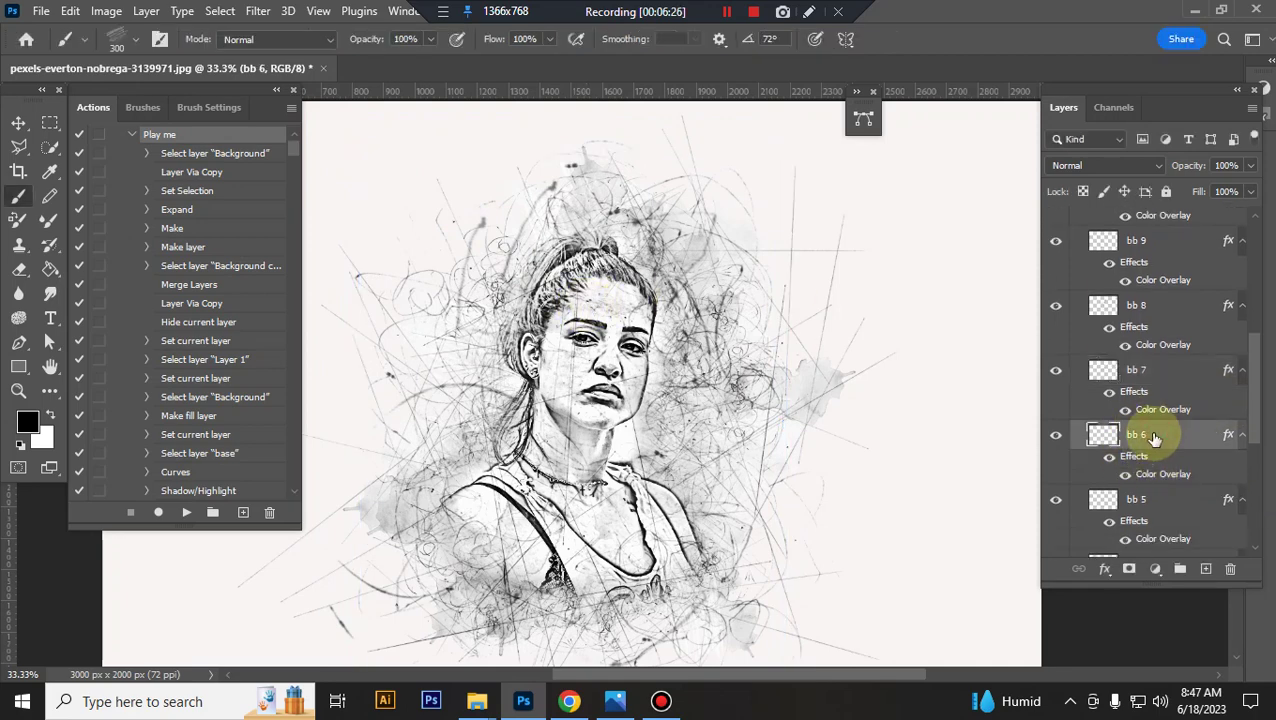
{"action": "key", "text": "ctrl+t"}
{"action": "left_click_drag", "start_coordinate": [626, 398], "coordinate": [659, 397]}
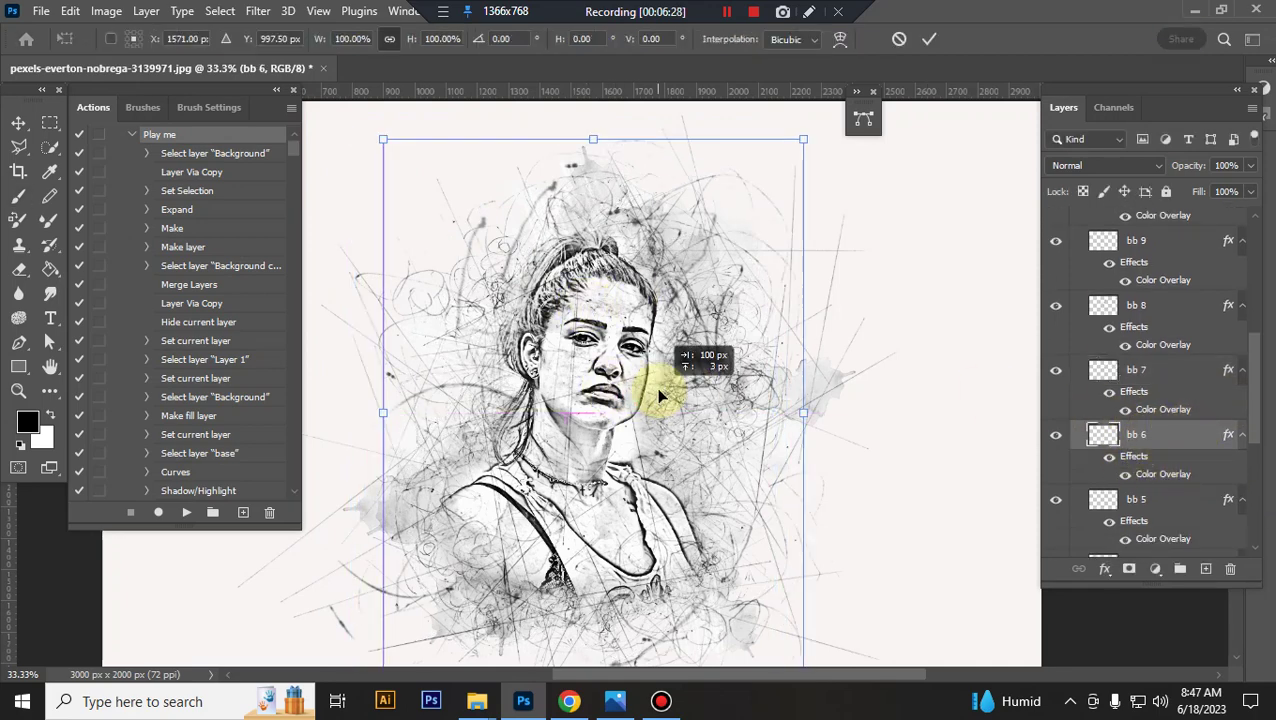
{"action": "key", "text": "Return"}
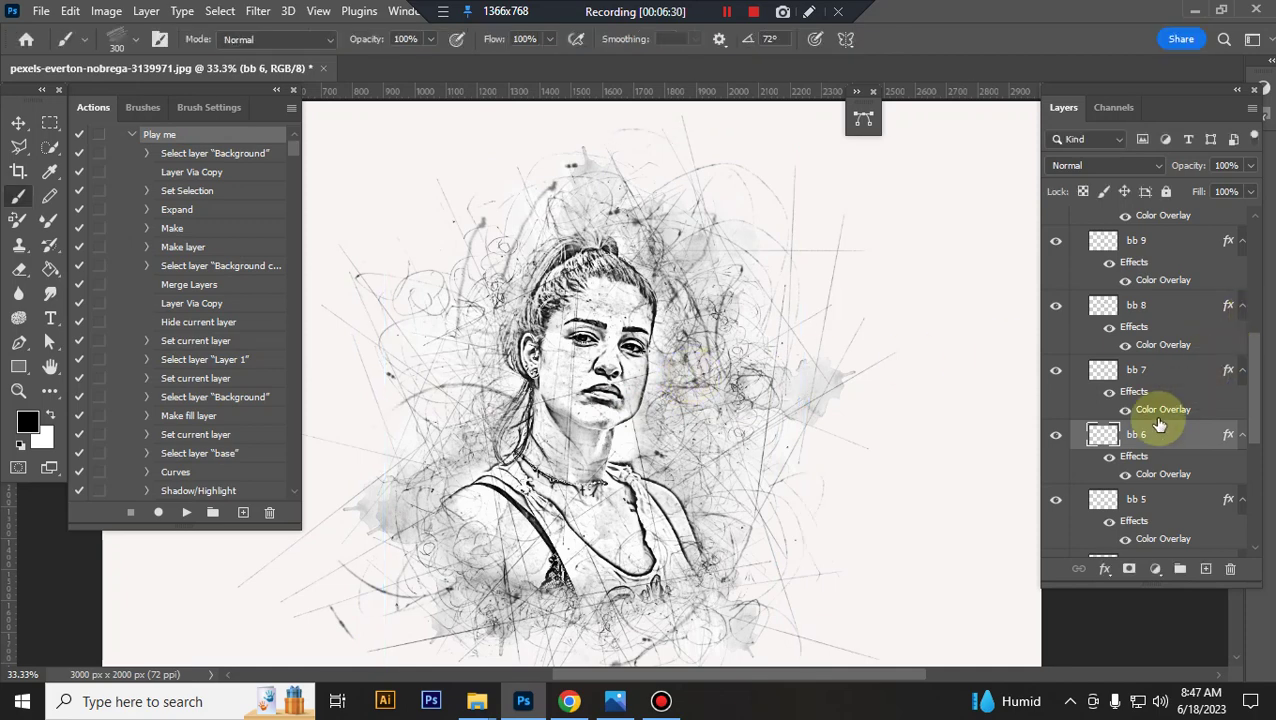
{"action": "scroll", "coordinate": [1160, 425], "scroll_direction": "down", "scroll_amount": 2}
Enlarge the bb 5 and bb 4 brush layers with Free Transform.
{"action": "left_click", "coordinate": [1162, 414]}
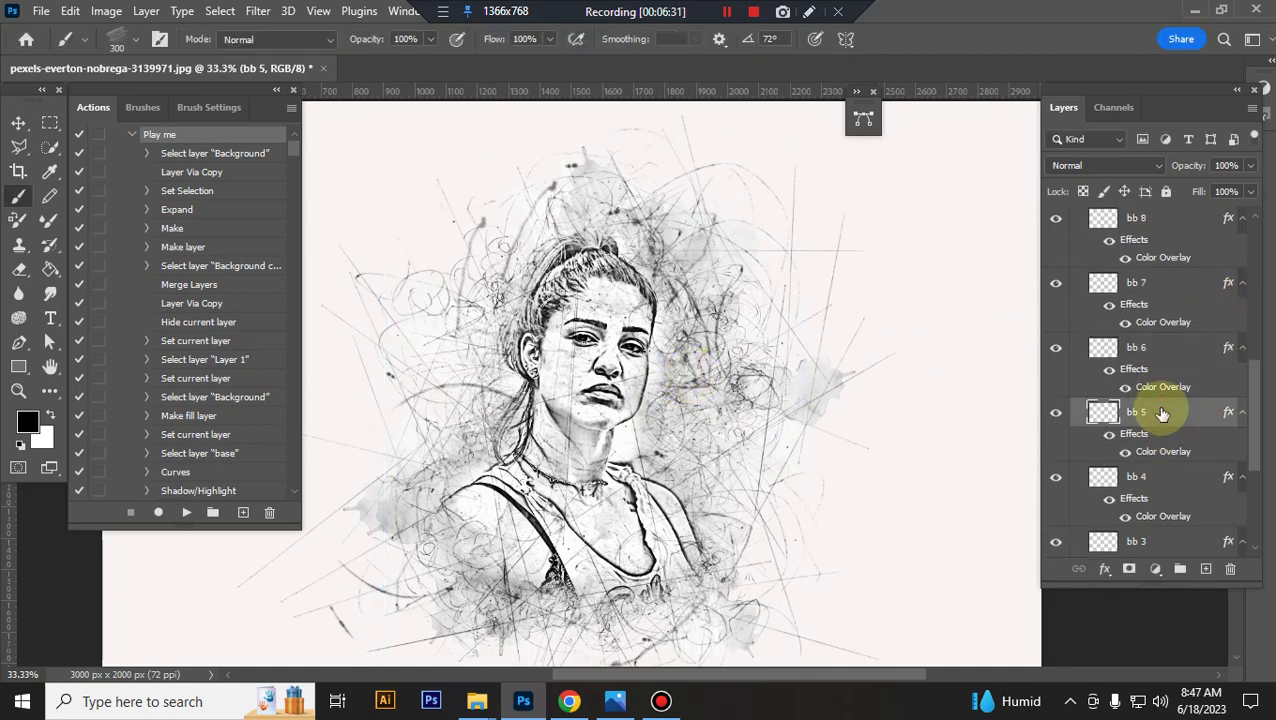
{"action": "key", "text": "ctrl+t"}
{"action": "left_click_drag", "start_coordinate": [388, 148], "coordinate": [378, 132]}
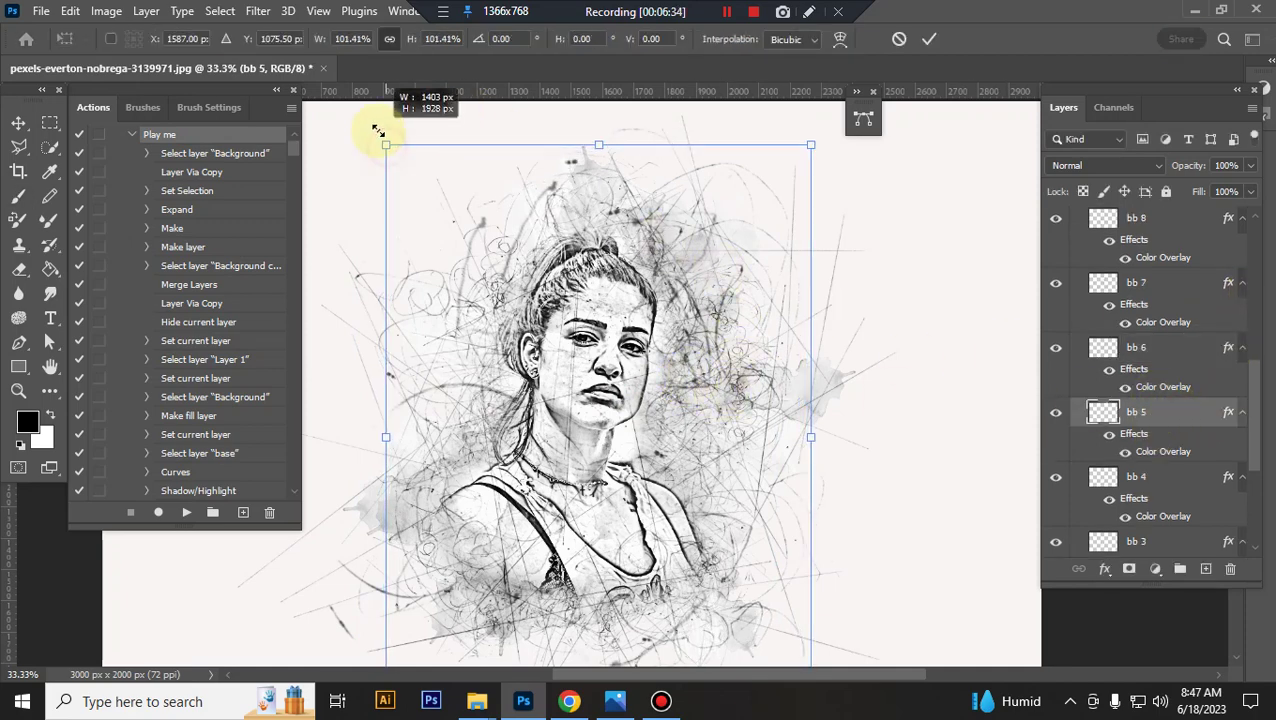
{"action": "key", "text": "Return"}
{"action": "scroll", "coordinate": [880, 400], "scroll_direction": "down", "scroll_amount": 2}
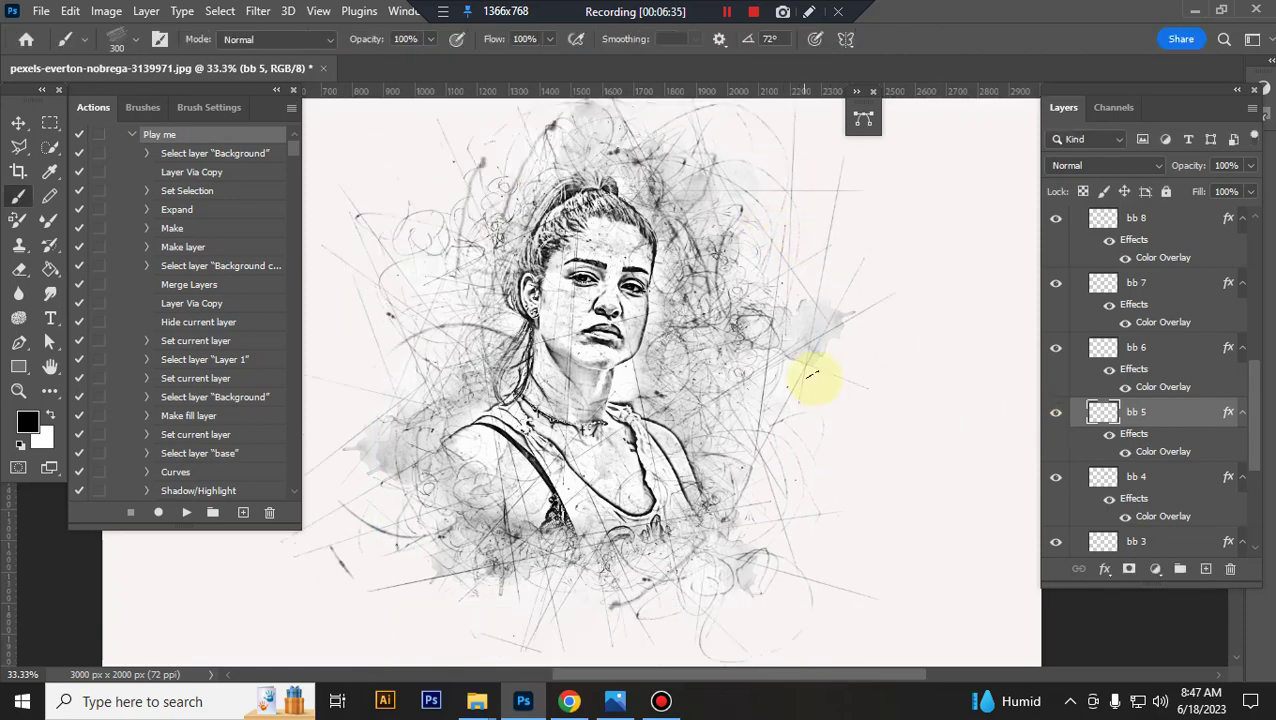
{"action": "left_click", "coordinate": [1158, 484]}
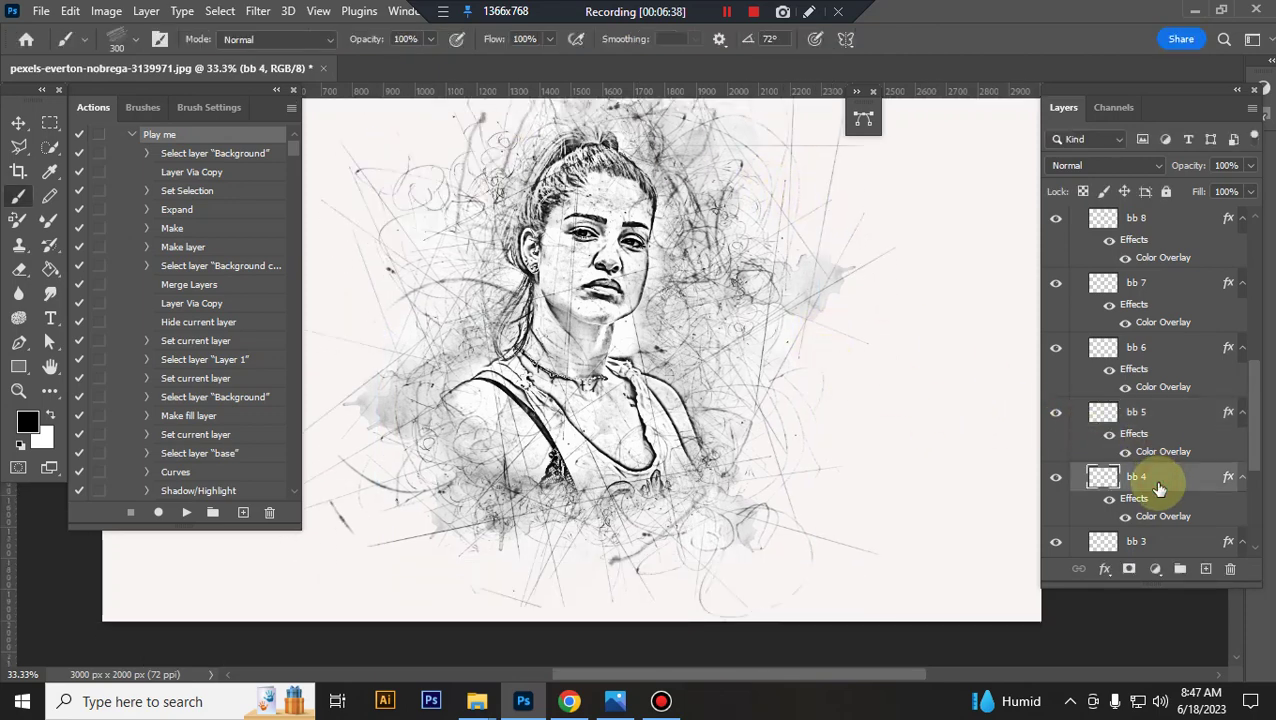
{"action": "key", "text": "ctrl+t"}
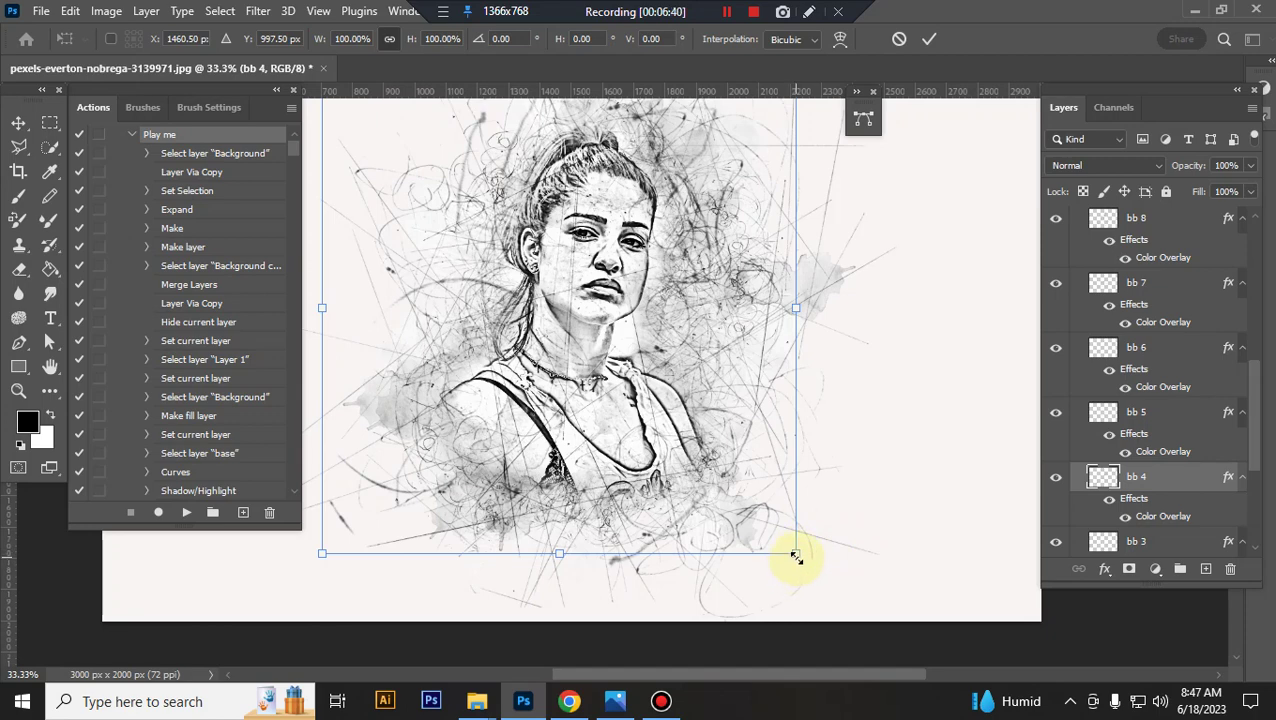
{"action": "left_click_drag", "start_coordinate": [795, 555], "coordinate": [822, 580]}
{"action": "key", "text": "Return"}
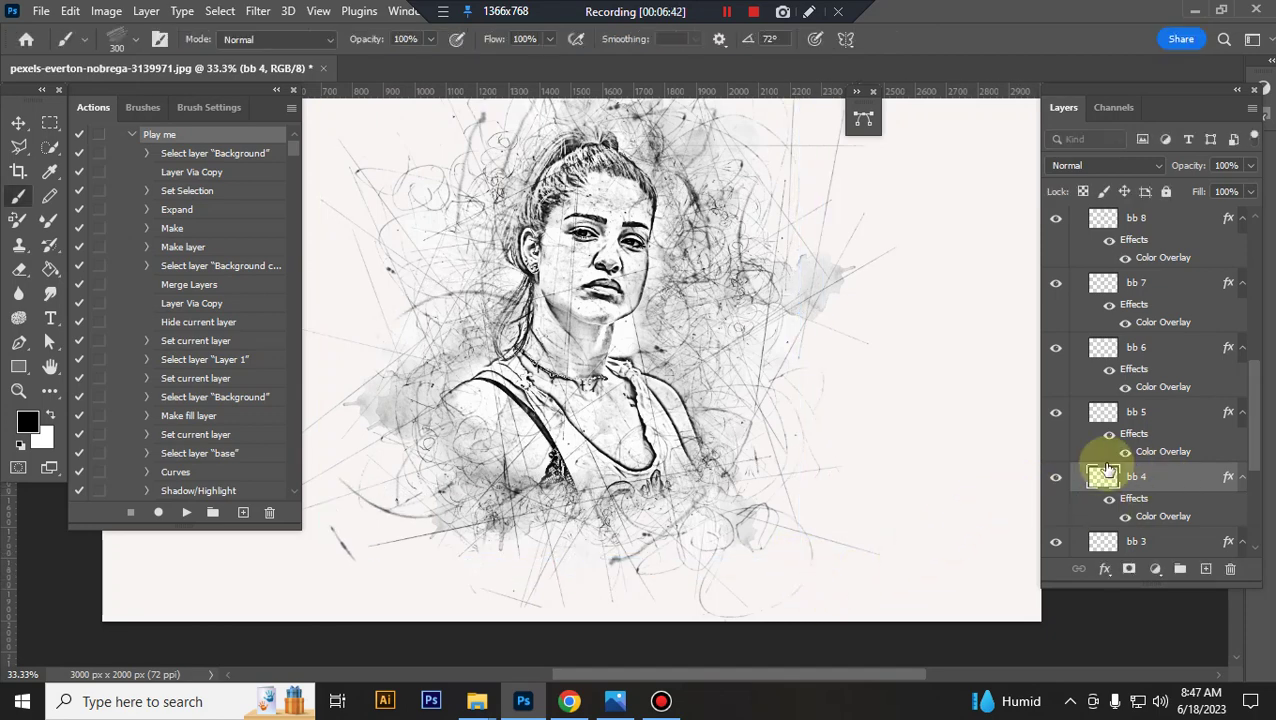
{"action": "scroll", "coordinate": [1140, 480], "scroll_direction": "down", "scroll_amount": 1}
Scale bb 3 to about 121% and bb 2 to about 132%.
{"action": "left_click", "coordinate": [1165, 470]}
{"action": "key", "text": "ctrl+t"}
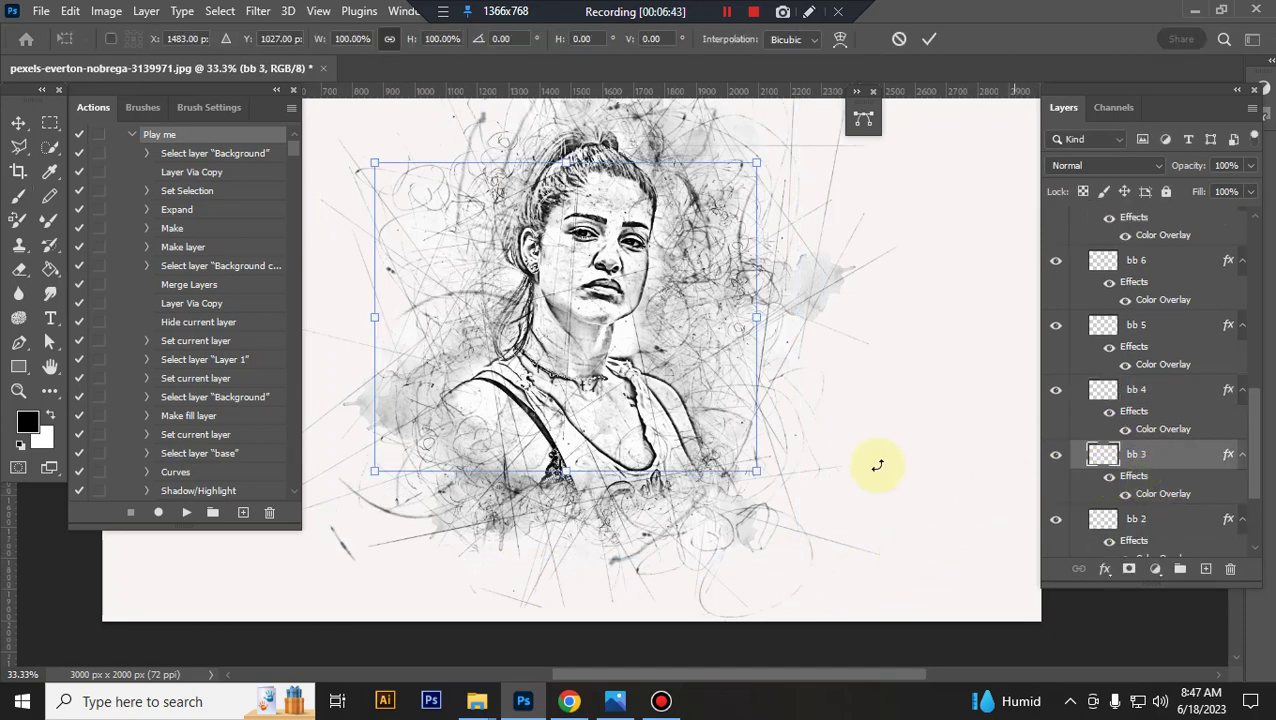
{"action": "mouse_move", "coordinate": [757, 160]}
{"action": "left_mouse_down"}
{"action": "mouse_move", "coordinate": [797, 111]}
{"action": "mouse_move", "coordinate": [837, 101]}
{"action": "left_mouse_up"}
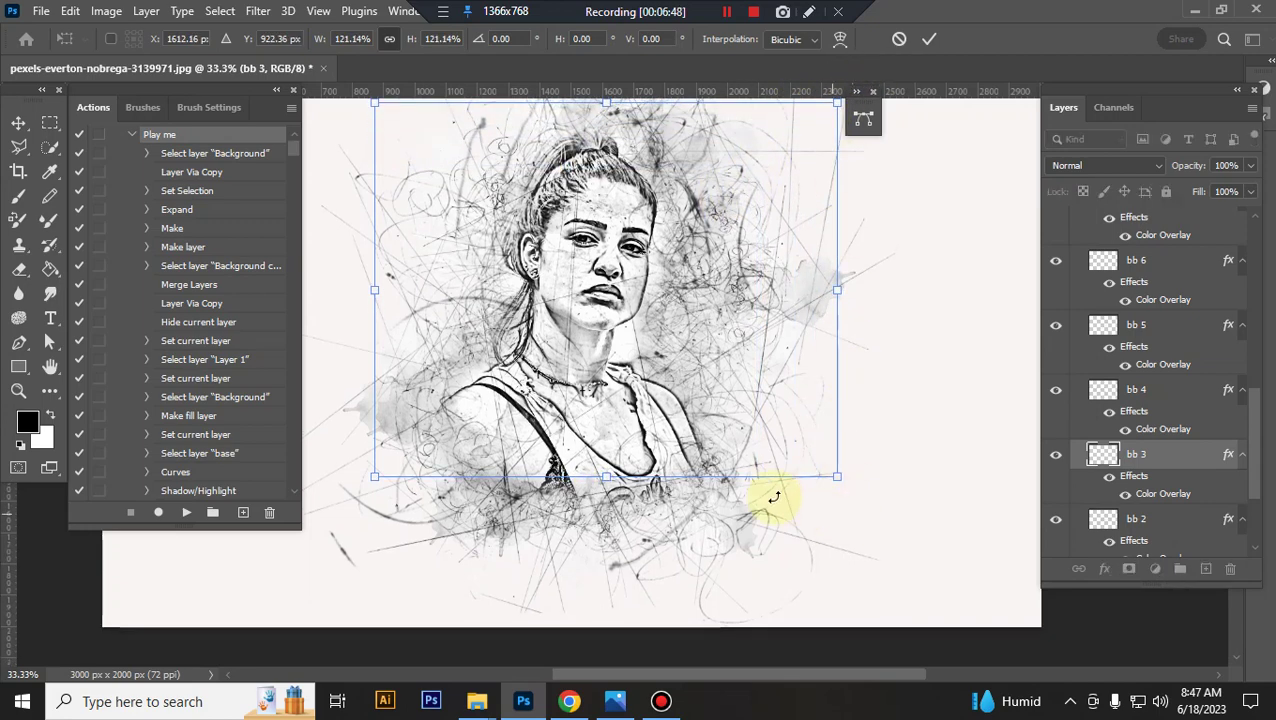
{"action": "key", "text": "Return"}
{"action": "scroll", "coordinate": [1100, 480], "scroll_direction": "down", "scroll_amount": 2}
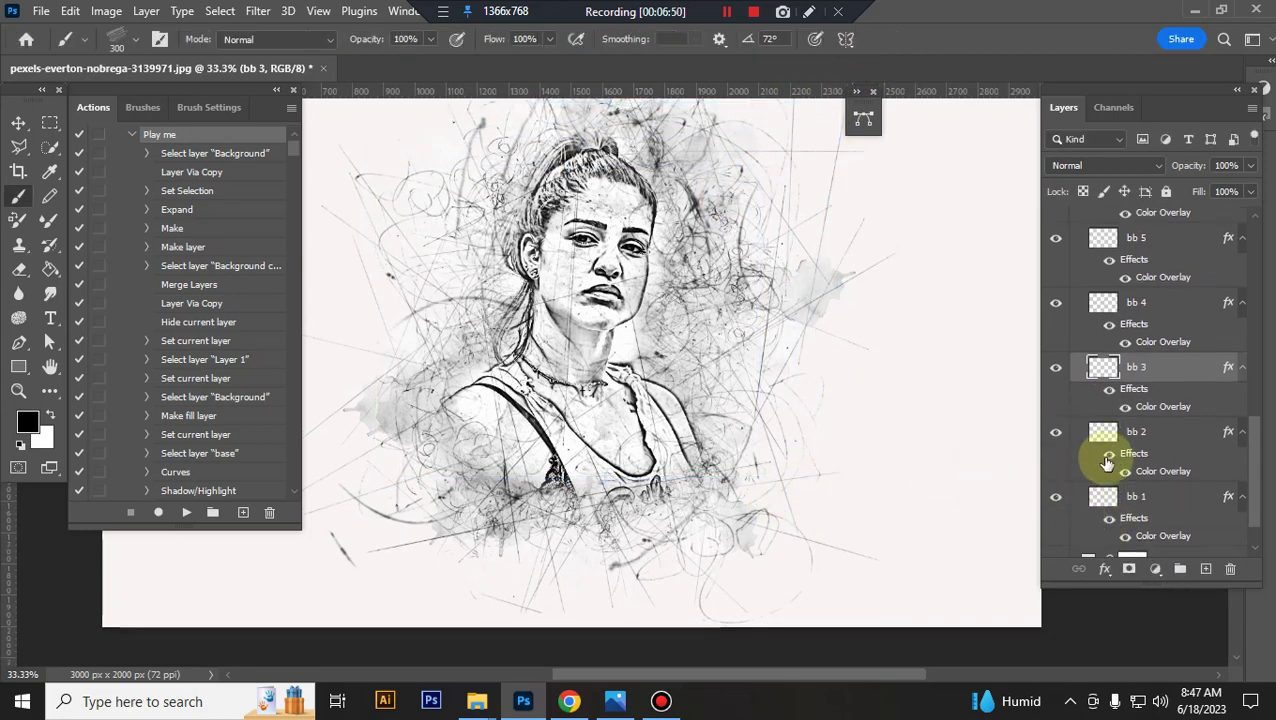
{"action": "left_click", "coordinate": [1158, 444]}
{"action": "key", "text": "ctrl+t"}
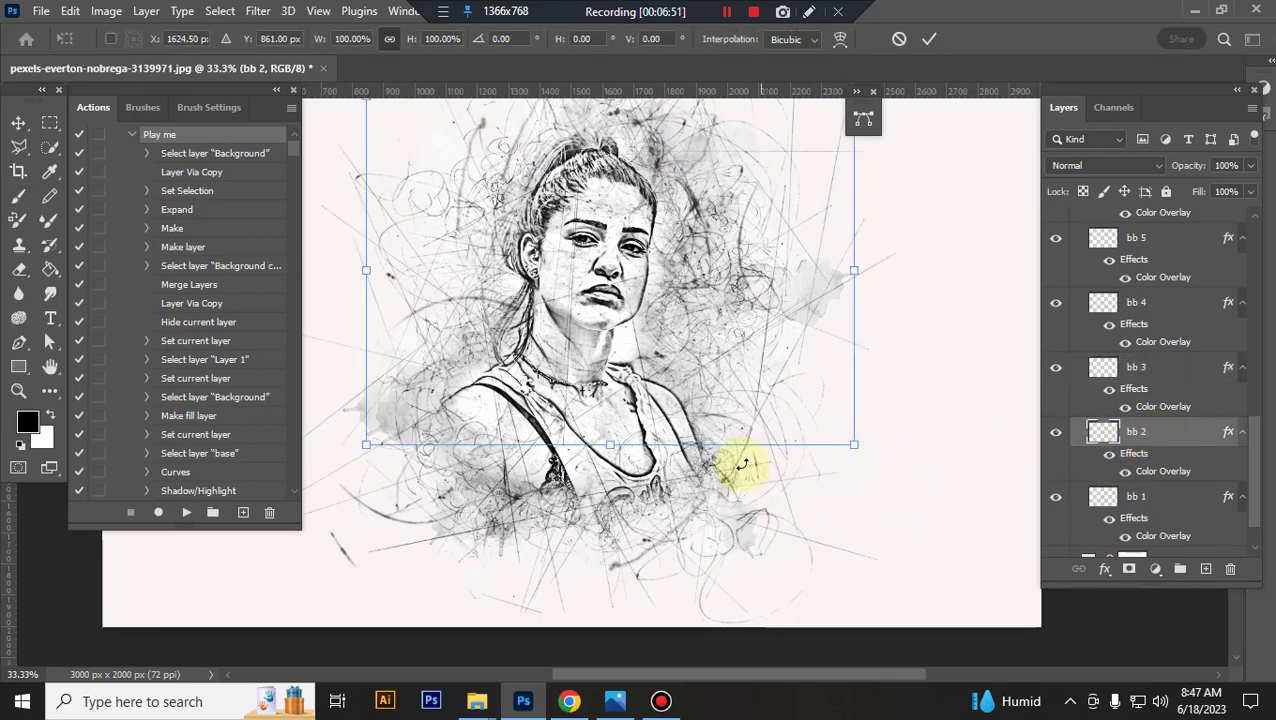
{"action": "left_click_drag", "start_coordinate": [370, 447], "coordinate": [384, 567]}
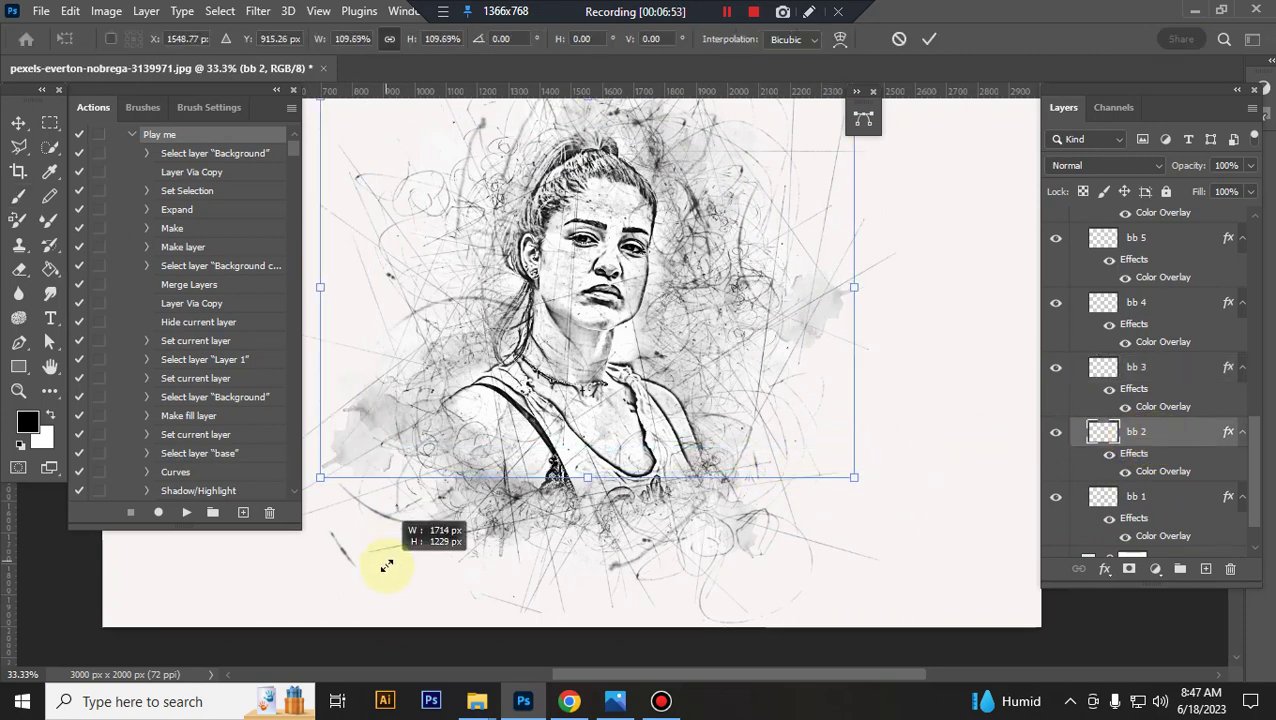
{"action": "left_click_drag", "start_coordinate": [828, 481], "coordinate": [866, 569]}
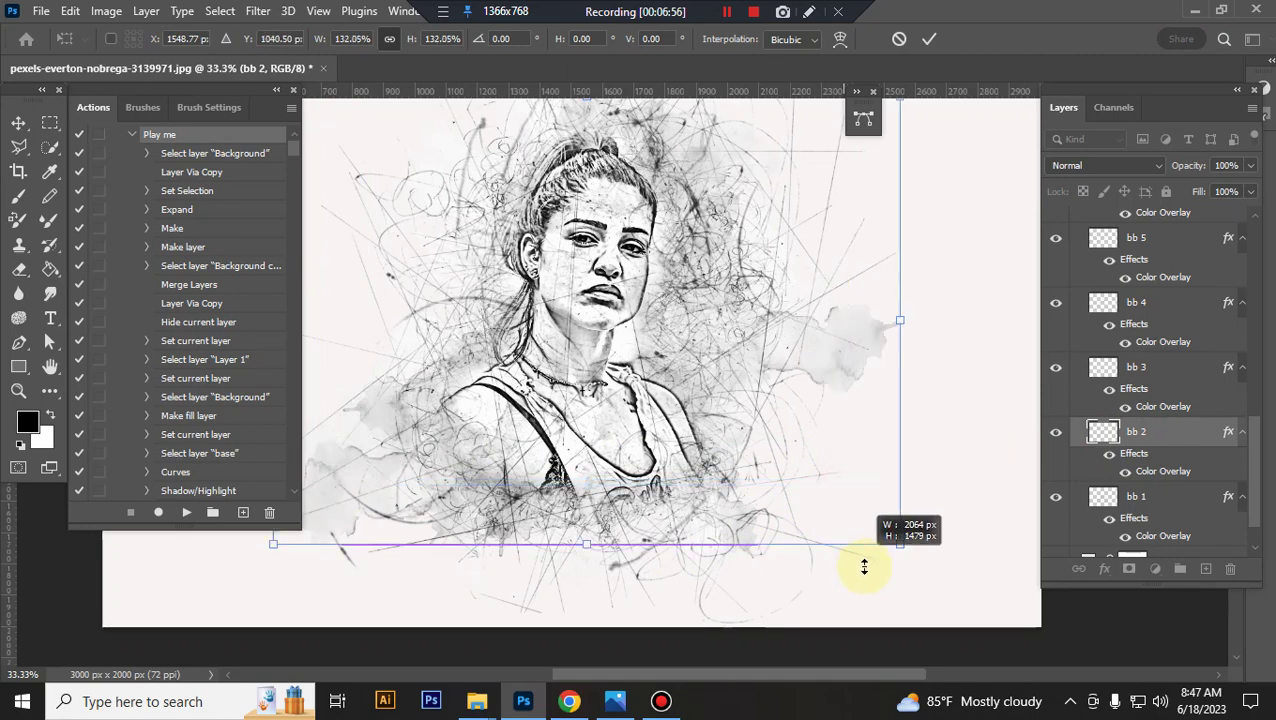
{"action": "key", "text": "Return"}
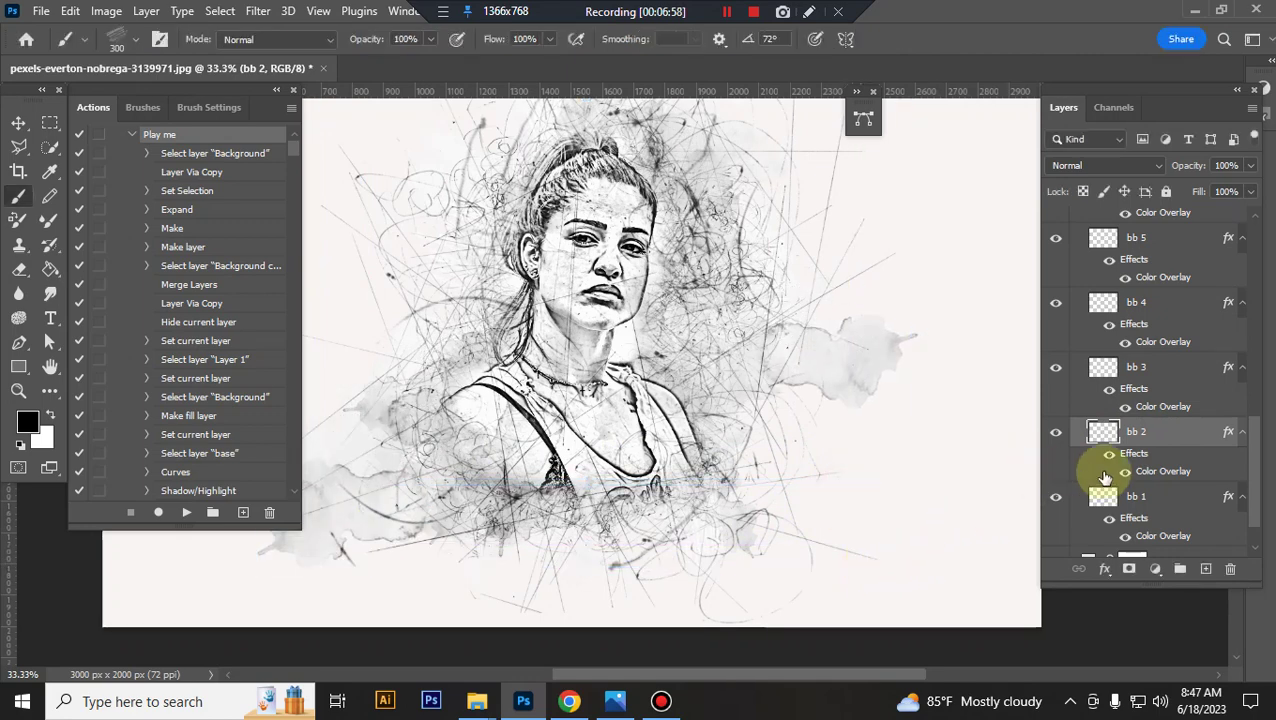
Scale the bb 1 brush layer up to about 112%.
{"action": "left_click", "coordinate": [1143, 509]}
{"action": "key", "text": "ctrl+t"}
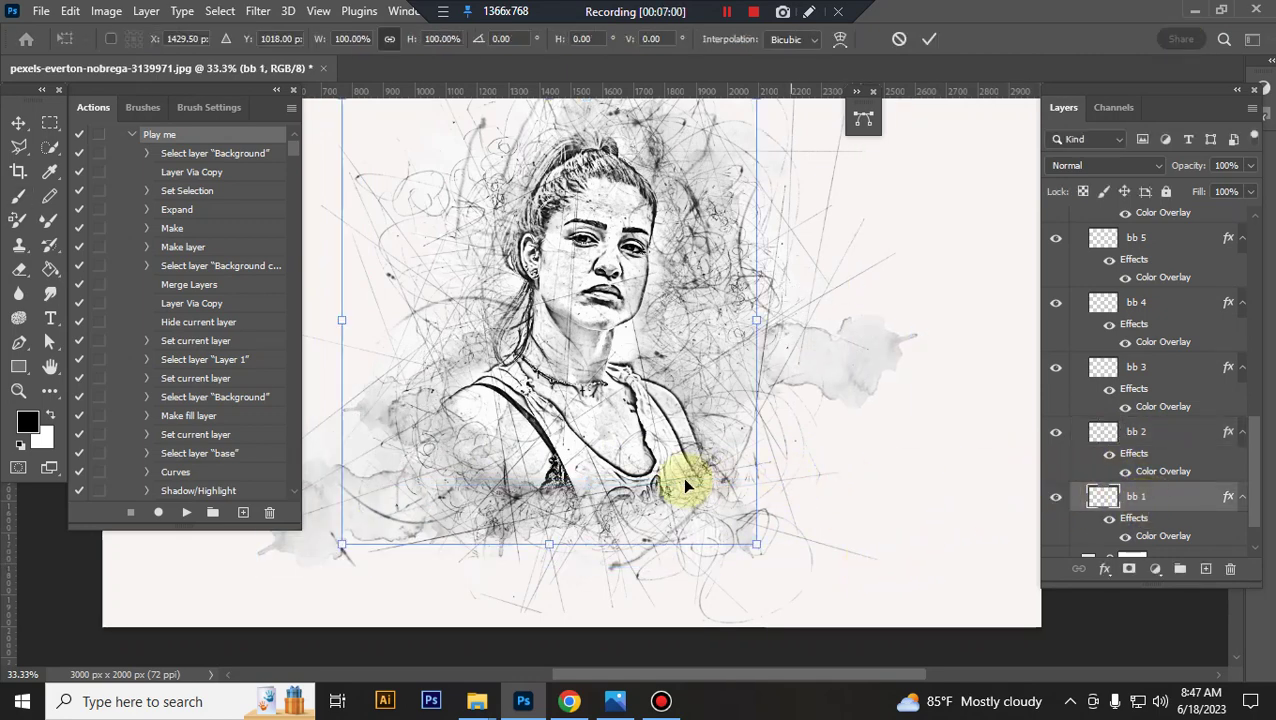
{"action": "left_click_drag", "start_coordinate": [759, 543], "coordinate": [832, 584]}
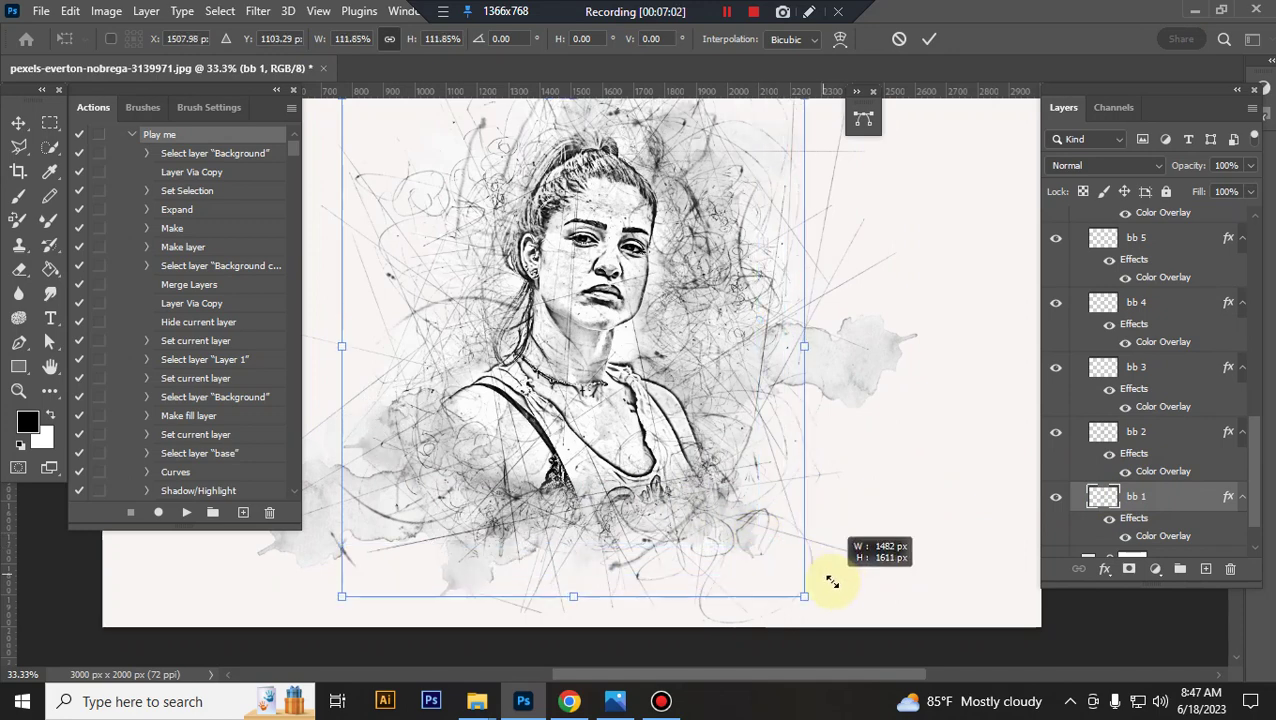
{"action": "key", "text": "Return"}
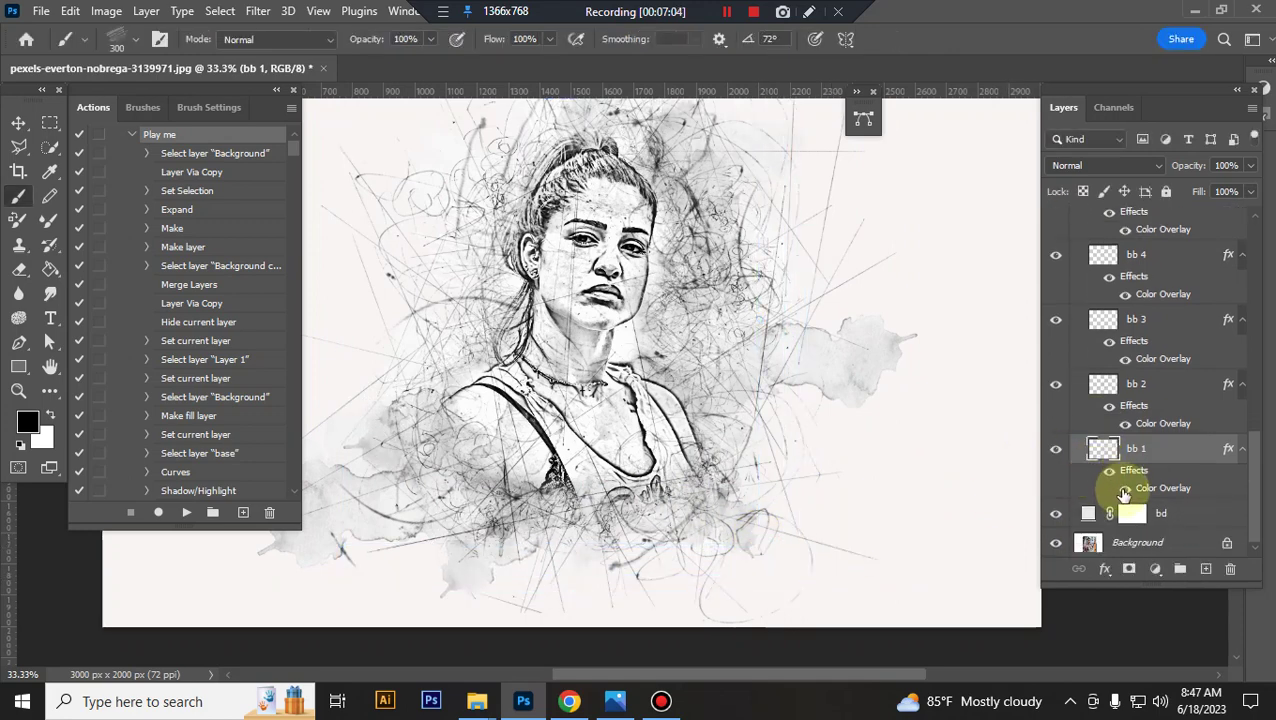
Collapse the bottom brushes group and select the bd background fill layer.
{"action": "scroll", "coordinate": [1120, 400], "scroll_direction": "up", "scroll_amount": 4}
{"action": "scroll", "coordinate": [1128, 375], "scroll_direction": "up", "scroll_amount": 3}
{"action": "scroll", "coordinate": [1118, 340], "scroll_direction": "up", "scroll_amount": 1}
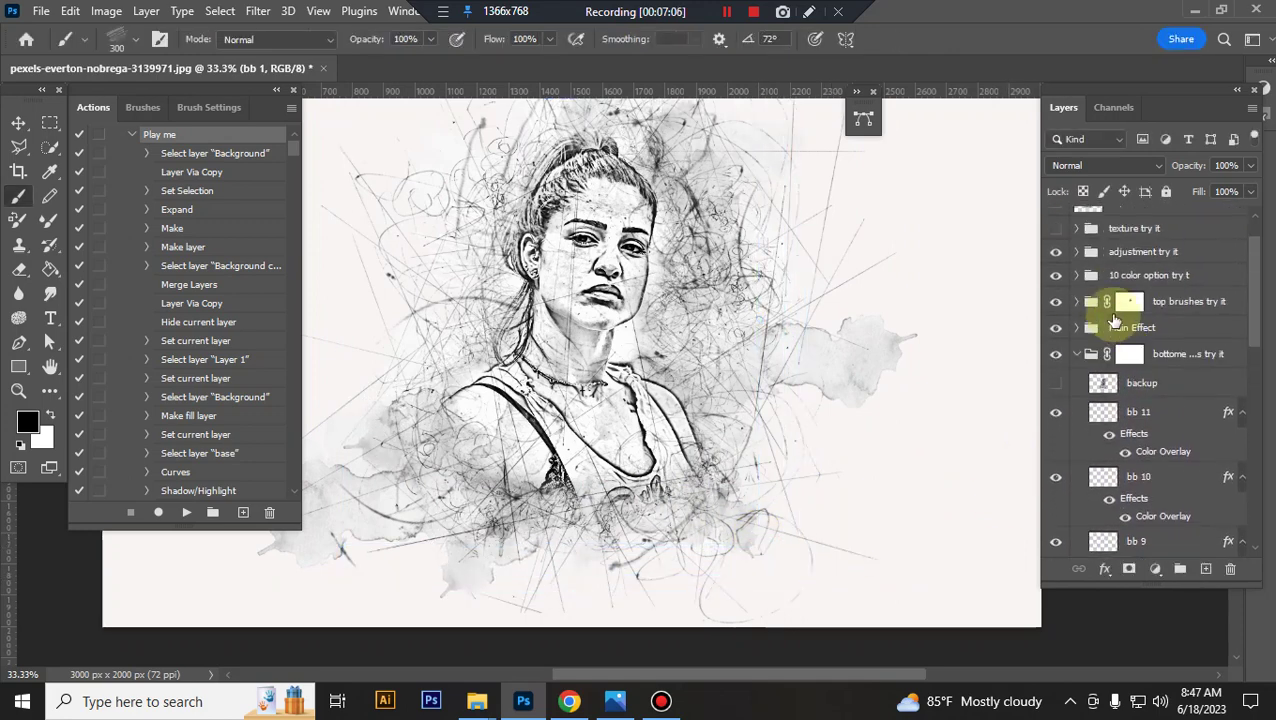
{"action": "left_click", "coordinate": [1084, 354]}
{"action": "left_click", "coordinate": [1165, 410]}
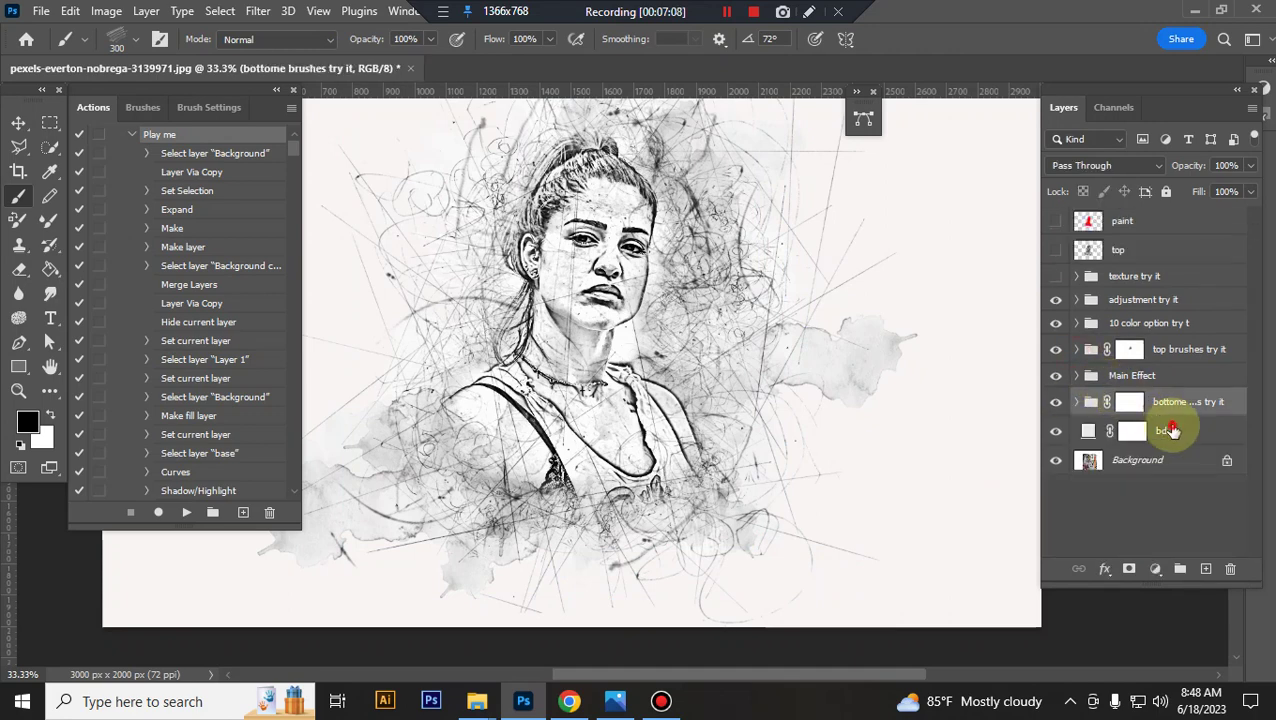
{"action": "left_click", "coordinate": [1172, 430]}
{"action": "left_click", "coordinate": [1058, 433]}
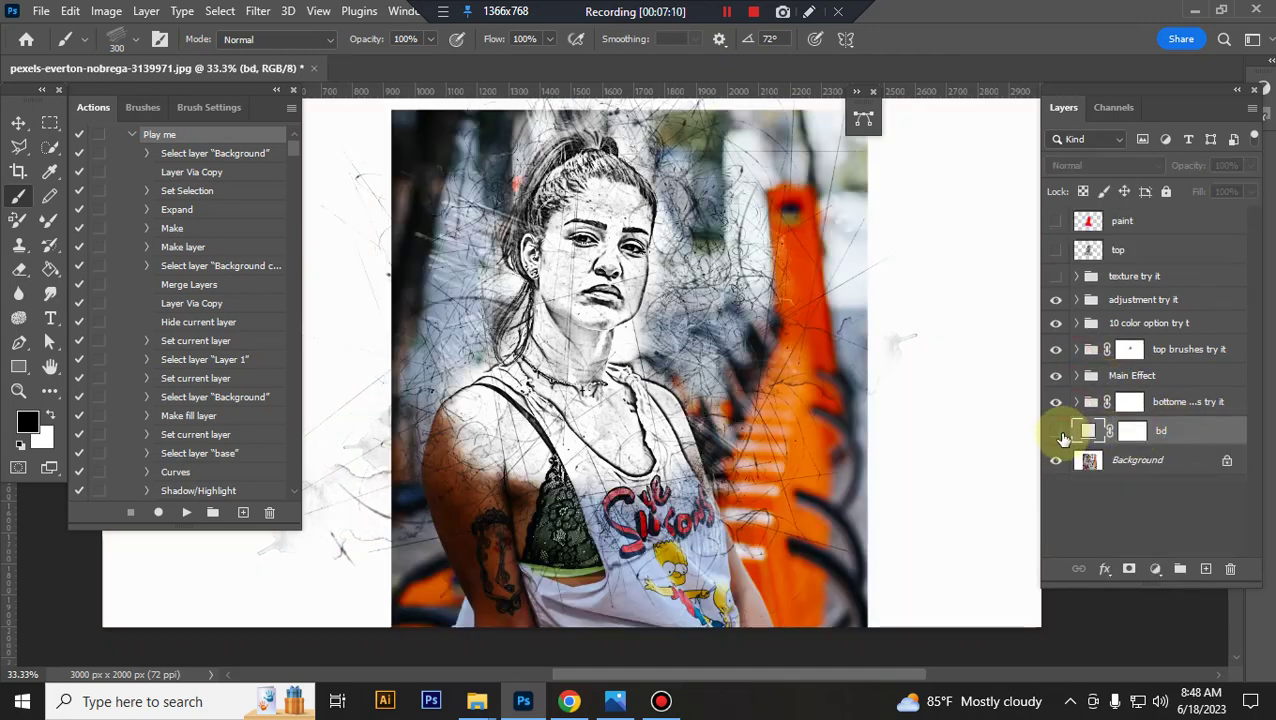
{"action": "left_click", "coordinate": [1057, 434]}
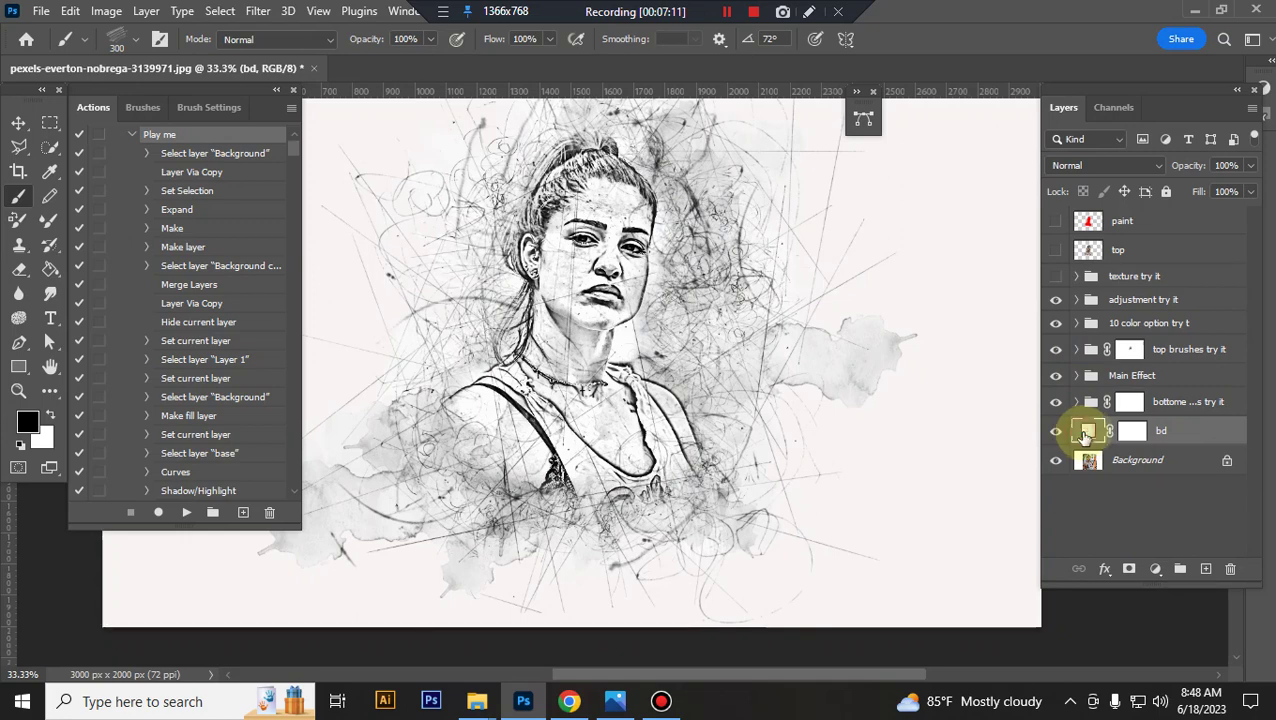
Recolour the bd Solid Color fill to a light grey after trying other shades.
{"action": "double_click", "coordinate": [1085, 433]}
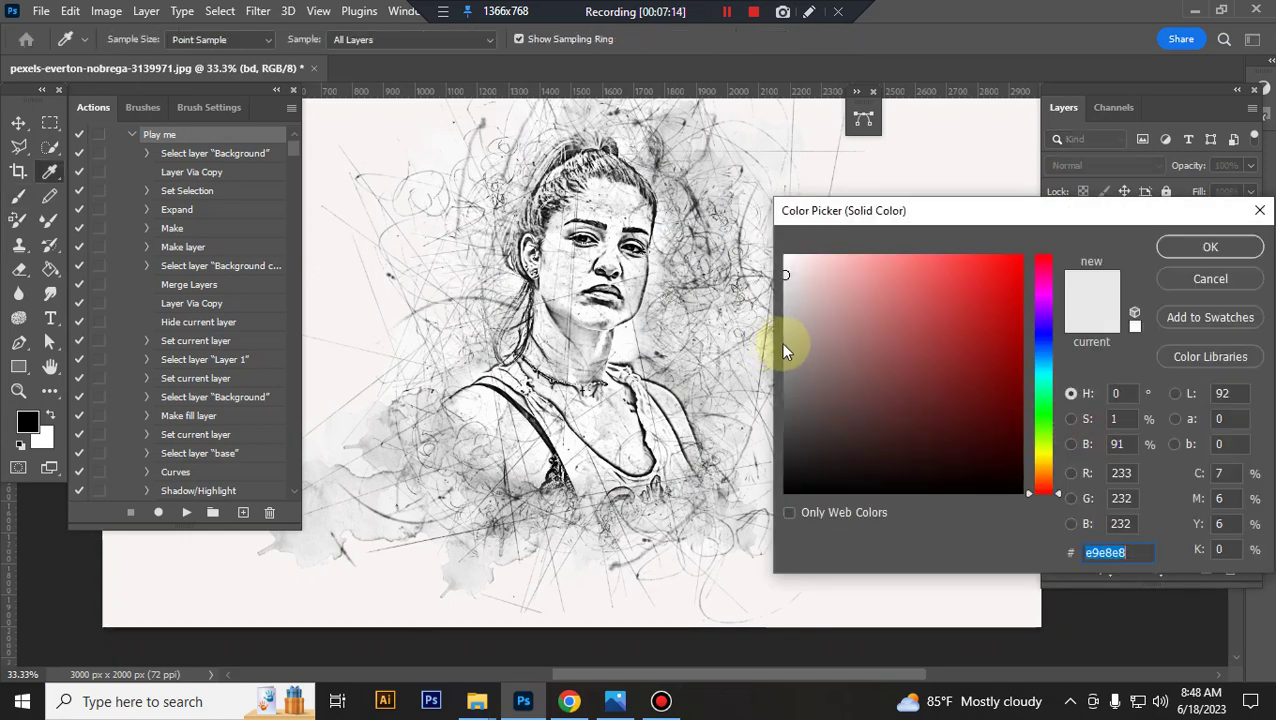
{"action": "left_click", "coordinate": [786, 344]}
{"action": "left_click_drag", "start_coordinate": [786, 349], "coordinate": [793, 435]}
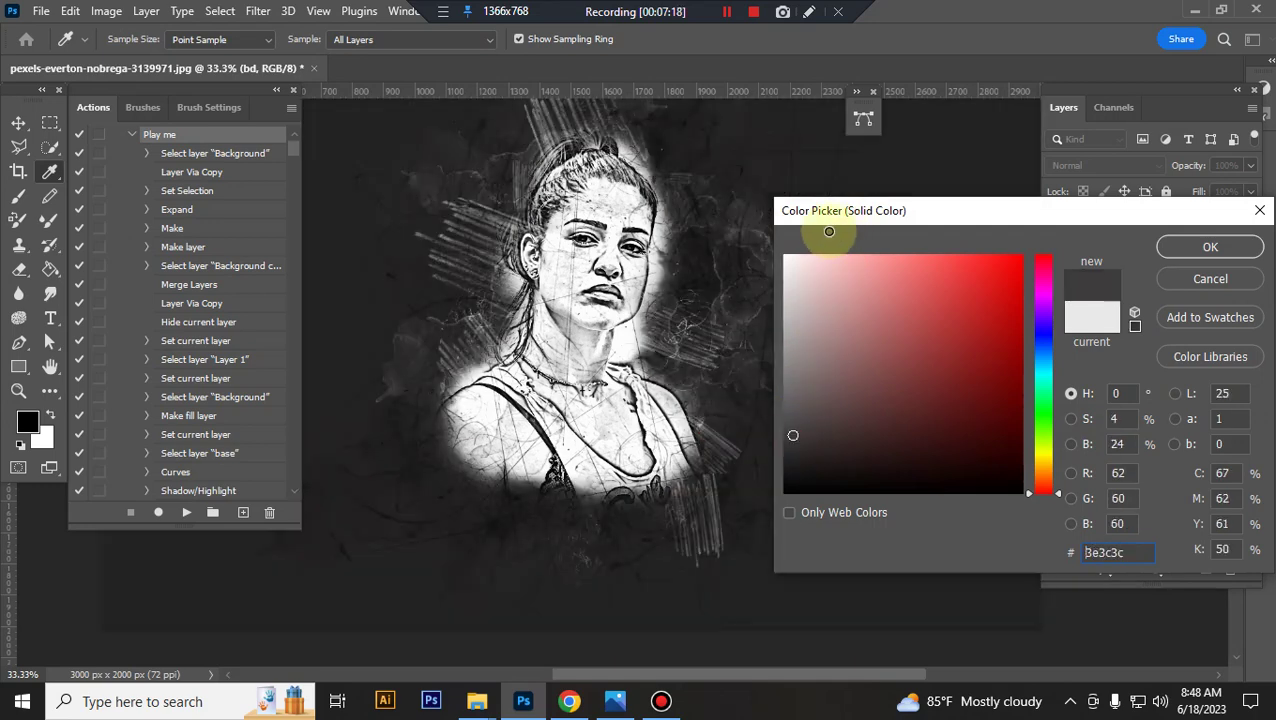
{"action": "left_click", "coordinate": [797, 259]}
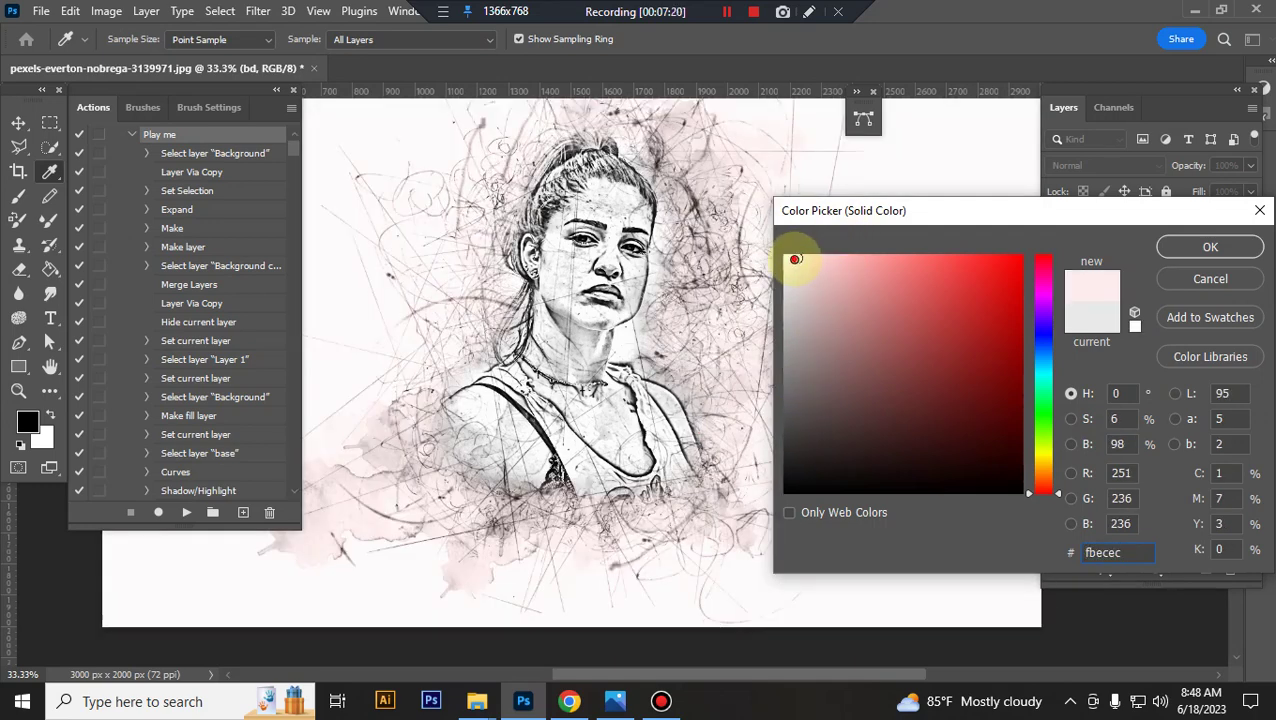
{"action": "mouse_move", "coordinate": [795, 259]}
{"action": "left_mouse_down"}
{"action": "mouse_move", "coordinate": [784, 270]}
{"action": "mouse_move", "coordinate": [874, 265]}
{"action": "mouse_move", "coordinate": [785, 288]}
{"action": "left_mouse_up"}
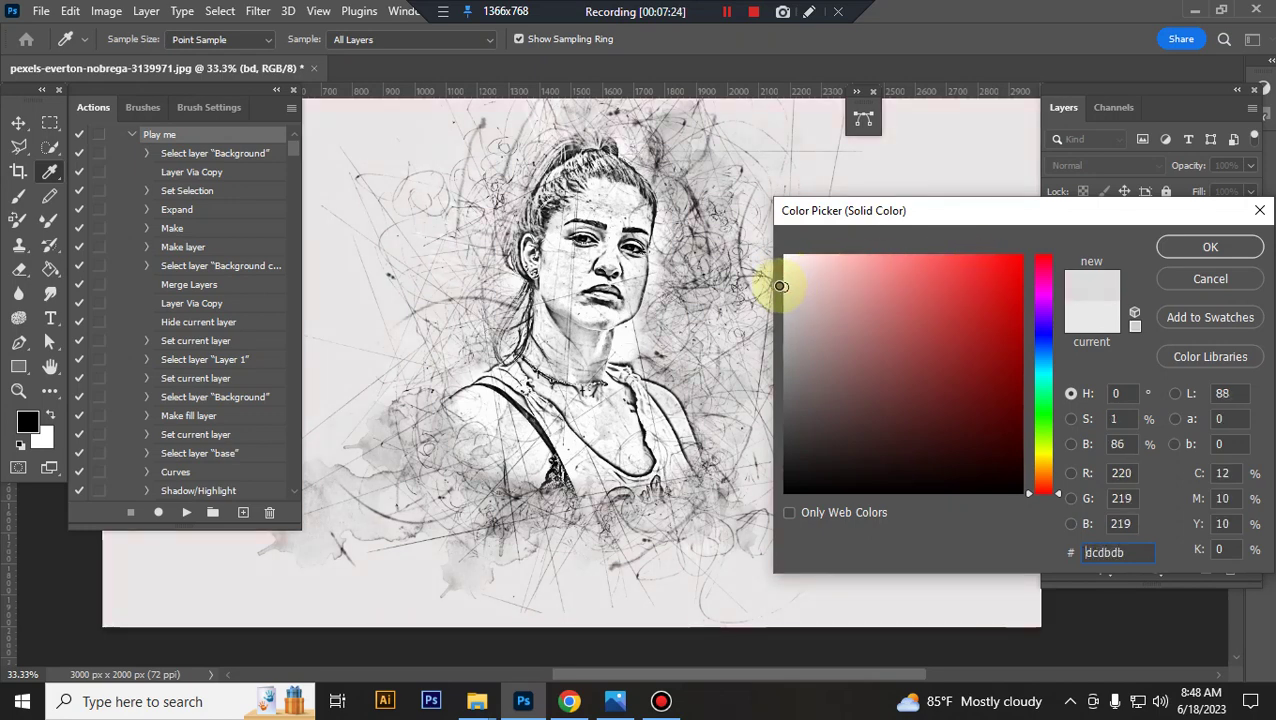
{"action": "left_click", "coordinate": [1238, 247]}
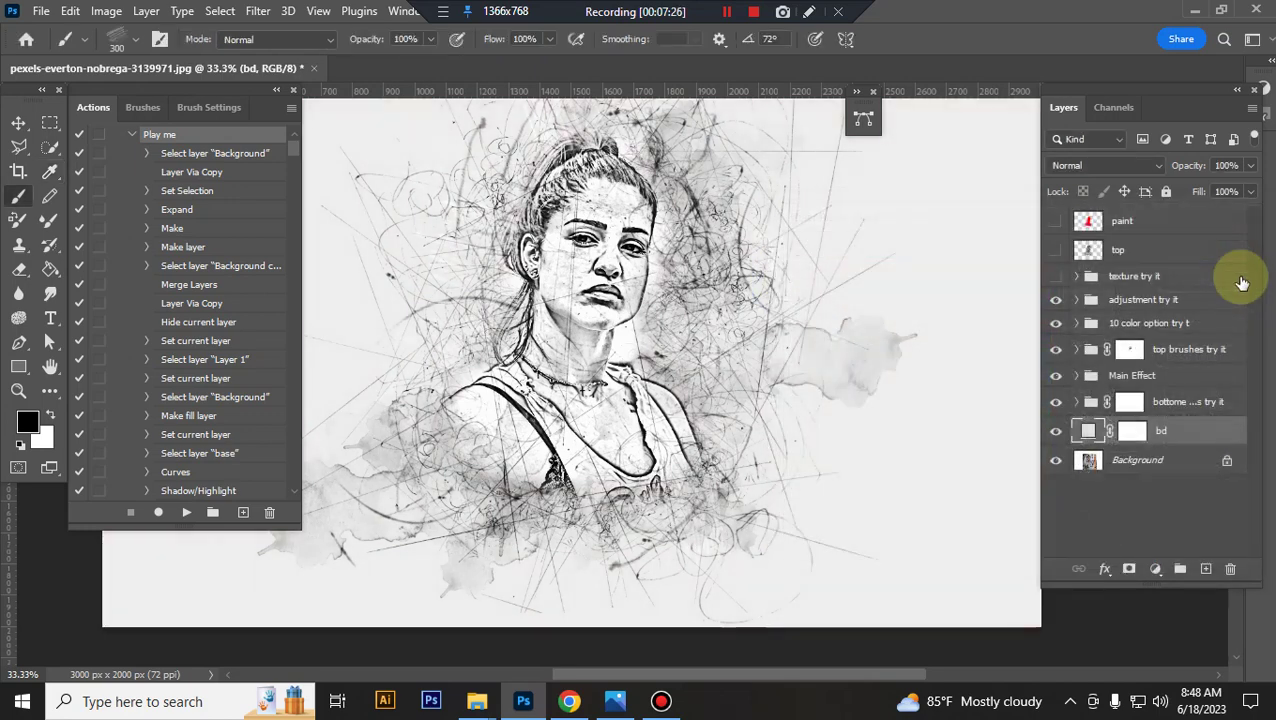